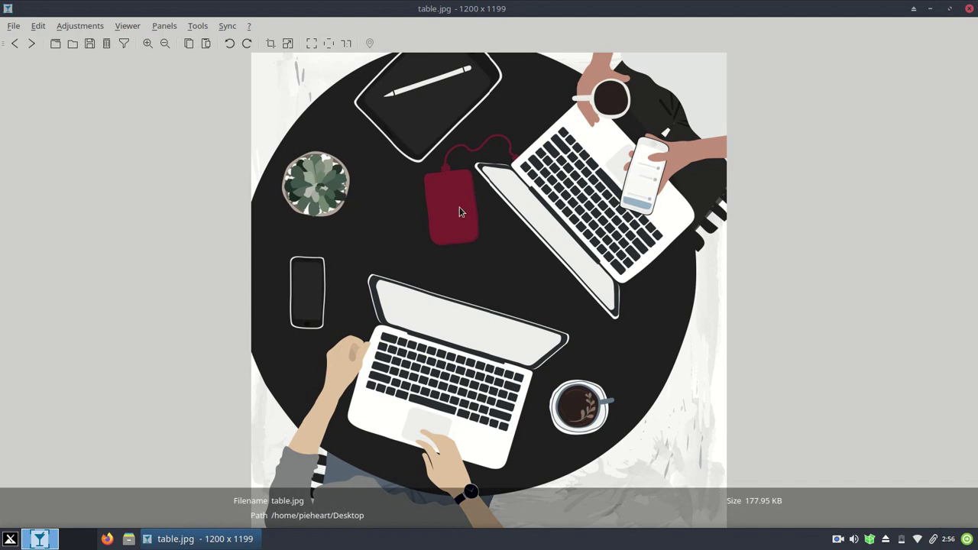
Close the image viewer, open table.jpg from the desktop in GIMP, and convert it to the built-in sRGB colour profile.
{"action": "left_click", "coordinate": [970, 7]}
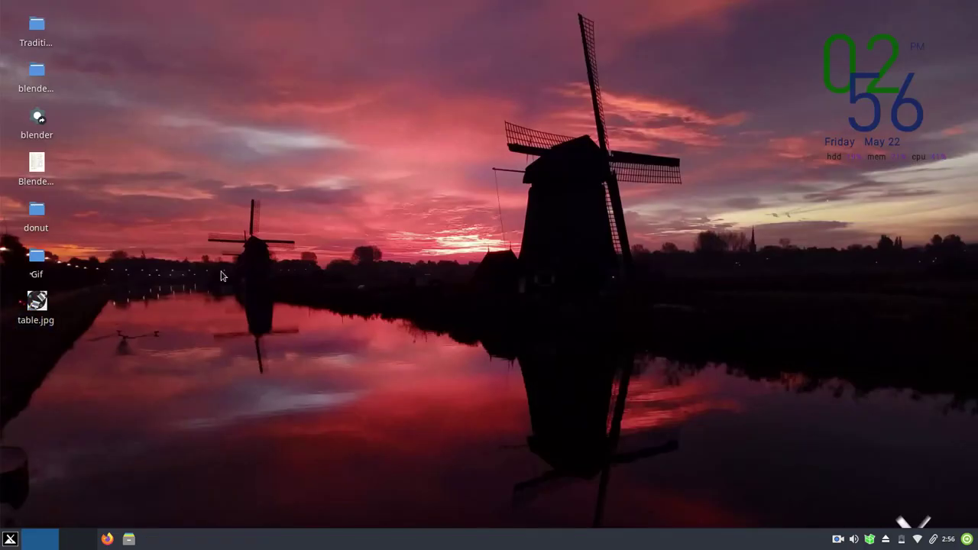
{"action": "right_click", "coordinate": [44, 298]}
{"action": "mouse_move", "coordinate": [107, 323]}
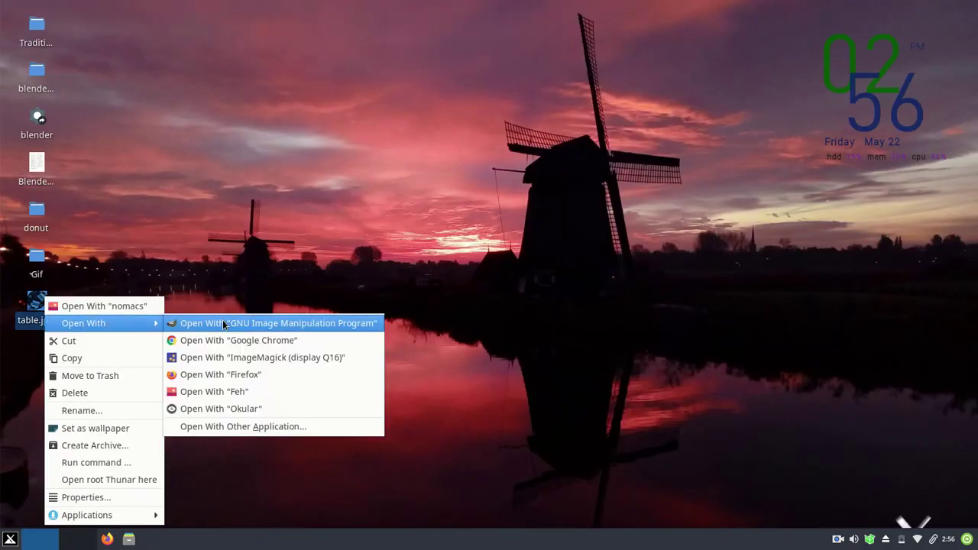
{"action": "left_click", "coordinate": [223, 321]}
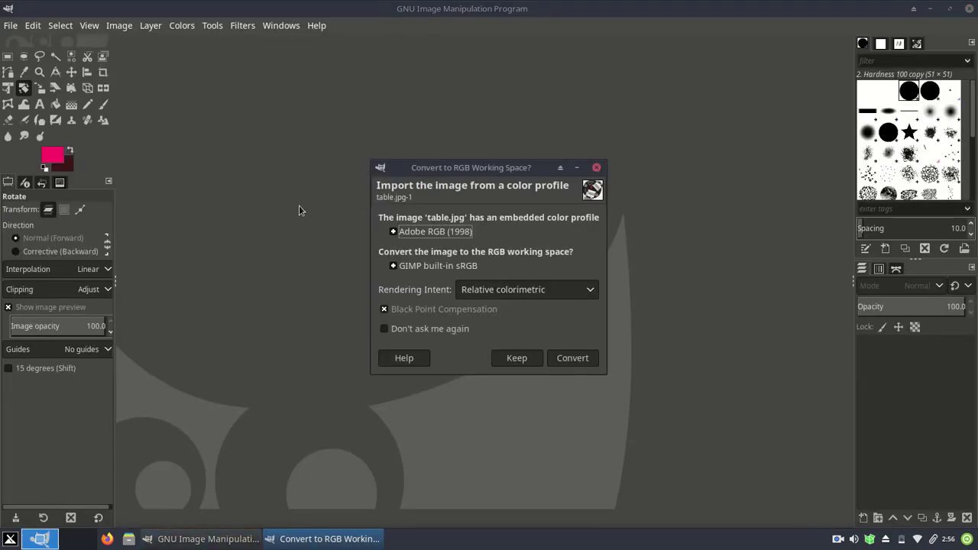
{"action": "left_click", "coordinate": [561, 356]}
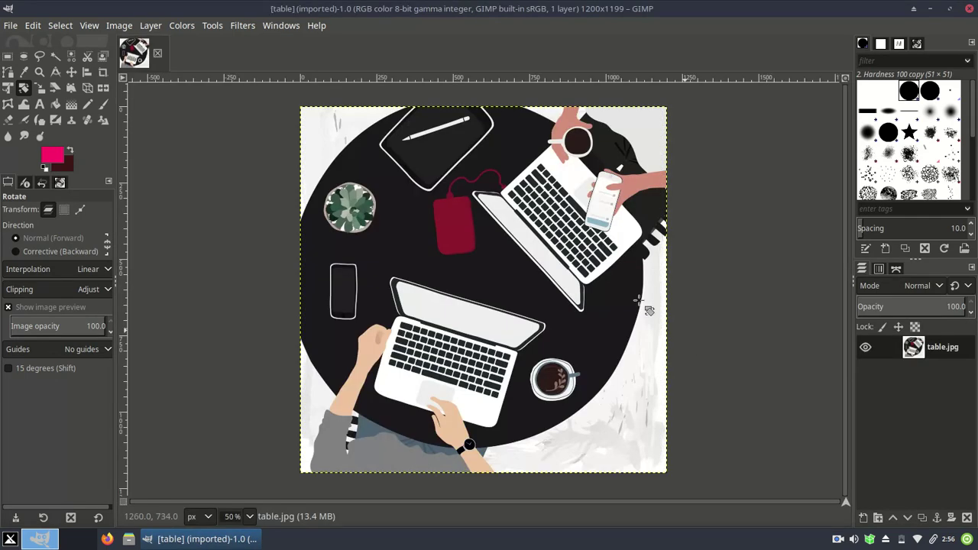
Copy a rectangle about 112 × 186 px from the white textured background beside the coffee cup, and clear the selection.
{"action": "left_click", "coordinate": [8, 55]}
{"action": "left_click_drag", "start_coordinate": [628, 366], "coordinate": [661, 421]}
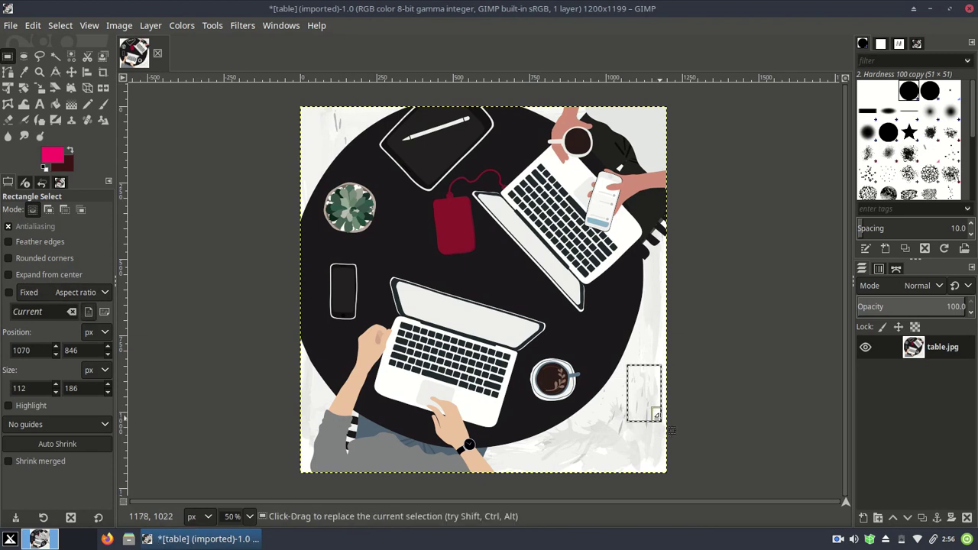
{"action": "key", "text": "ctrl"}
{"action": "key", "text": "ctrl+c"}
{"action": "left_click", "coordinate": [648, 343]}
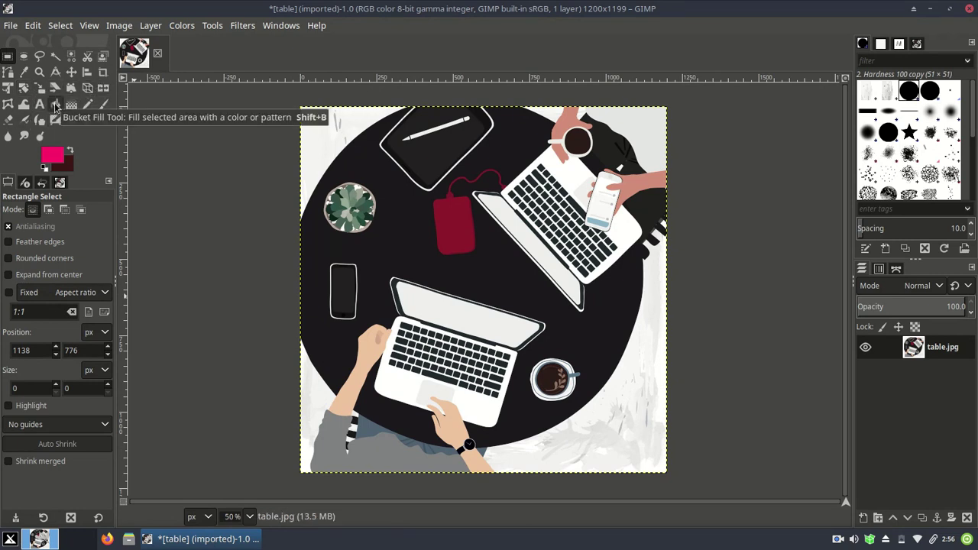
Add a white 1200 × 1199 px layer and fill it with the Clipboard Image pattern.
{"action": "left_click", "coordinate": [56, 107]}
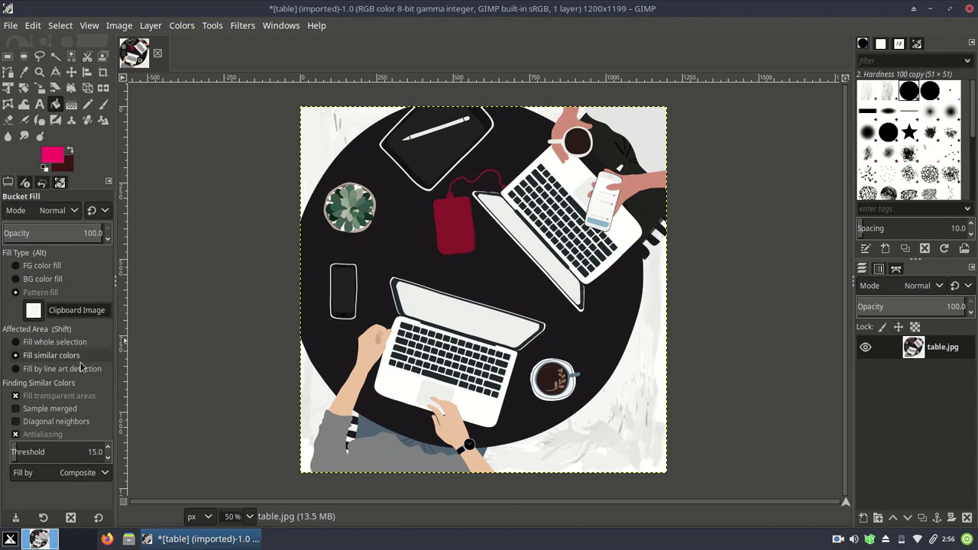
{"action": "left_click", "coordinate": [35, 309]}
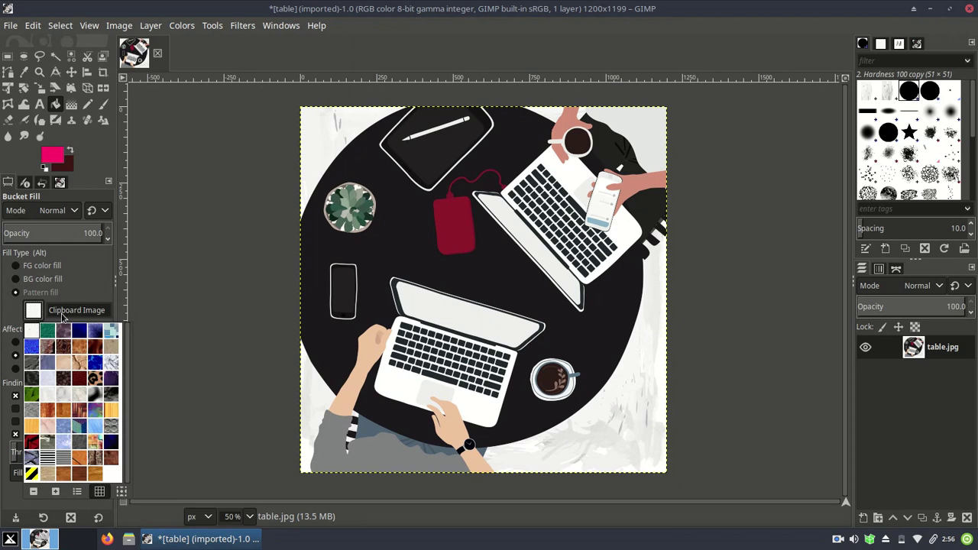
{"action": "left_click", "coordinate": [172, 293]}
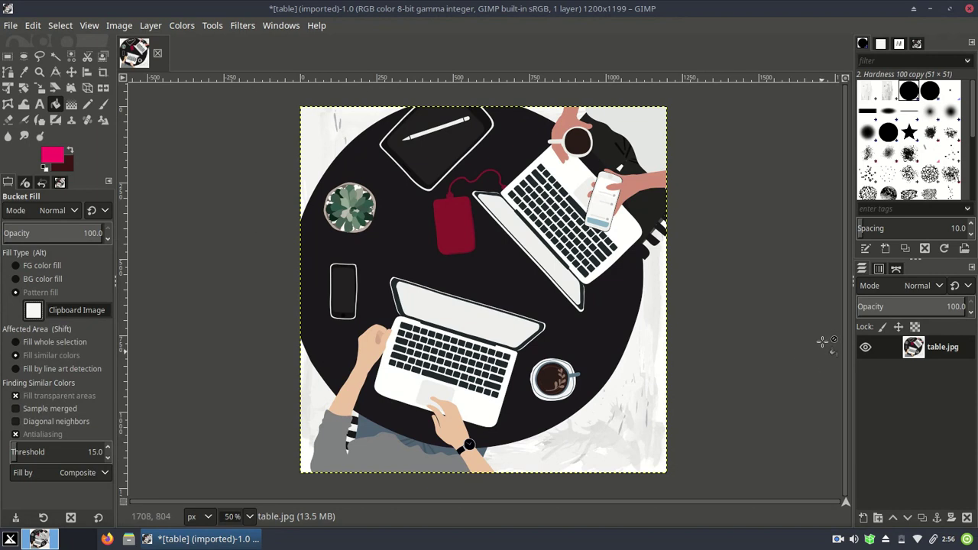
{"action": "left_click", "coordinate": [865, 518]}
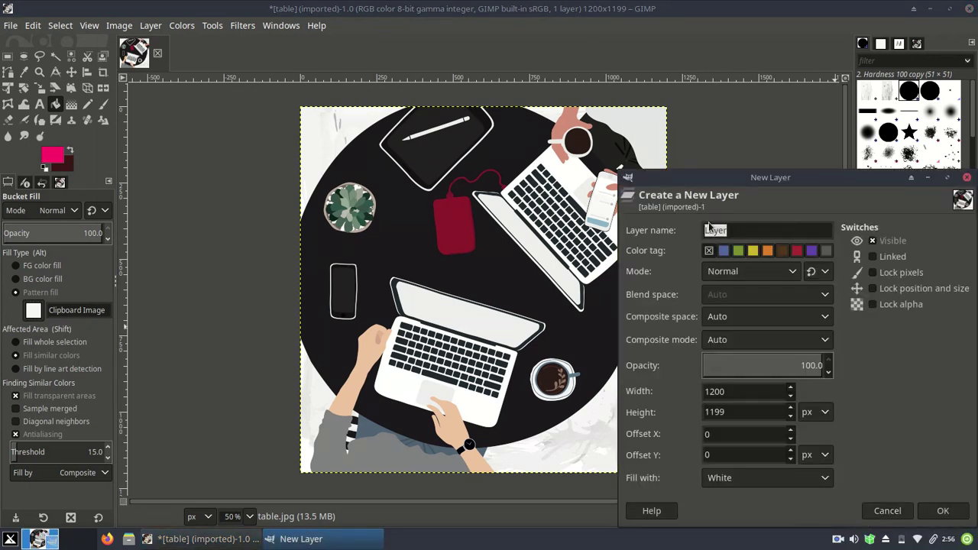
{"action": "left_click", "coordinate": [935, 511]}
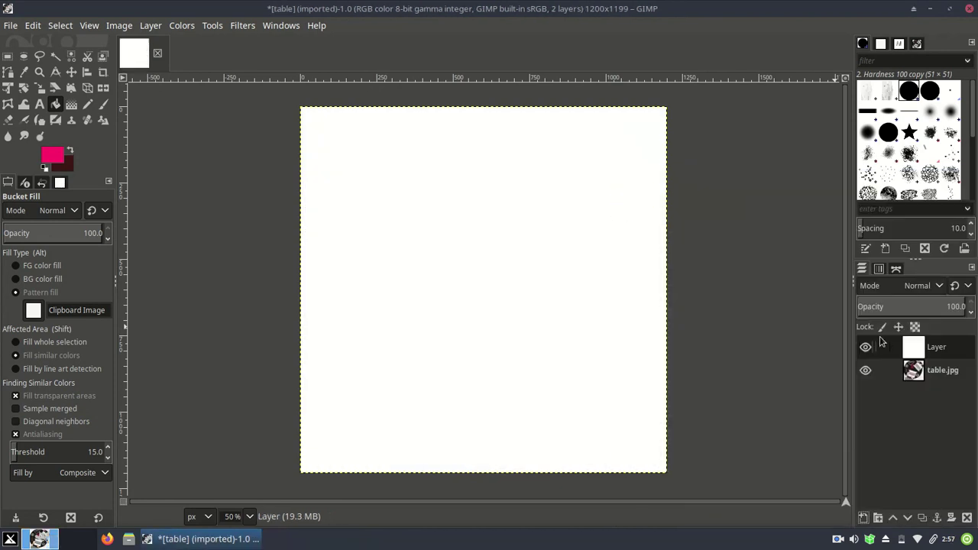
{"action": "left_click", "coordinate": [32, 27]}
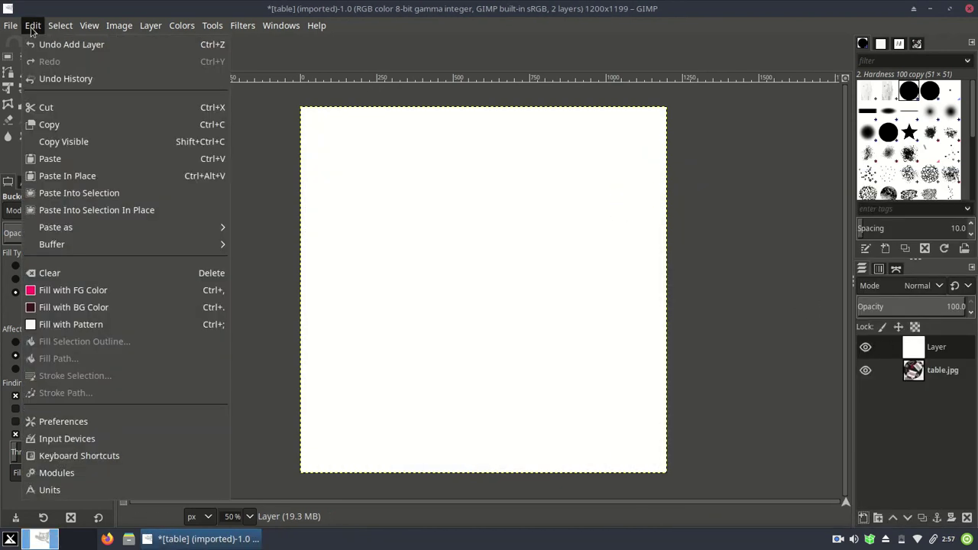
{"action": "left_click", "coordinate": [70, 324]}
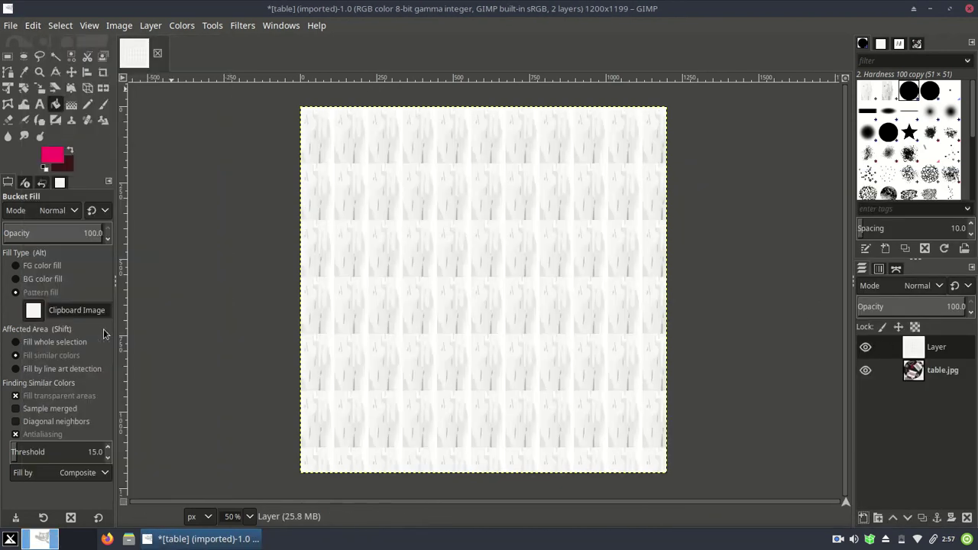
Create a new layer from the visible image and stack it at the bottom, with the pattern-filled layer directly beneath table.jpg.
{"action": "left_click_drag", "start_coordinate": [917, 348], "coordinate": [914, 390]}
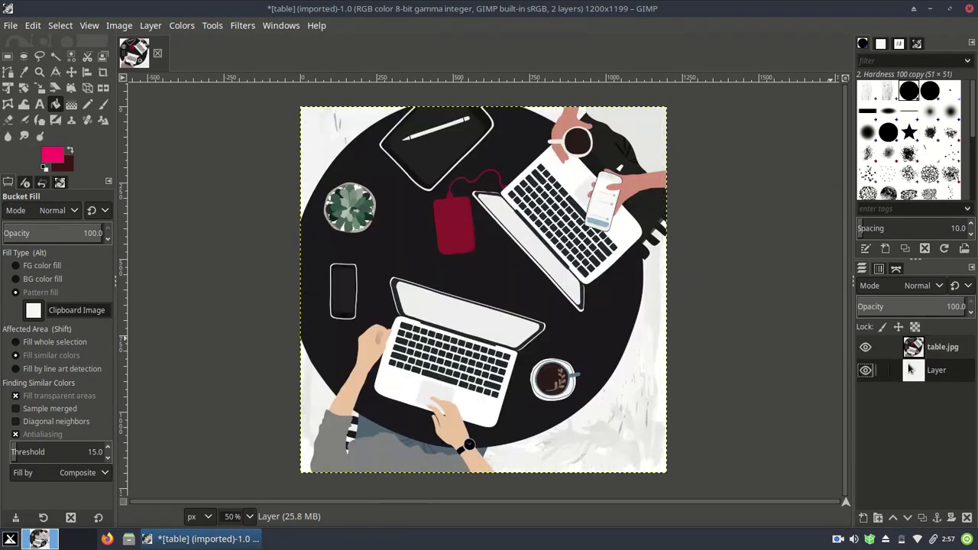
{"action": "left_click", "coordinate": [912, 350]}
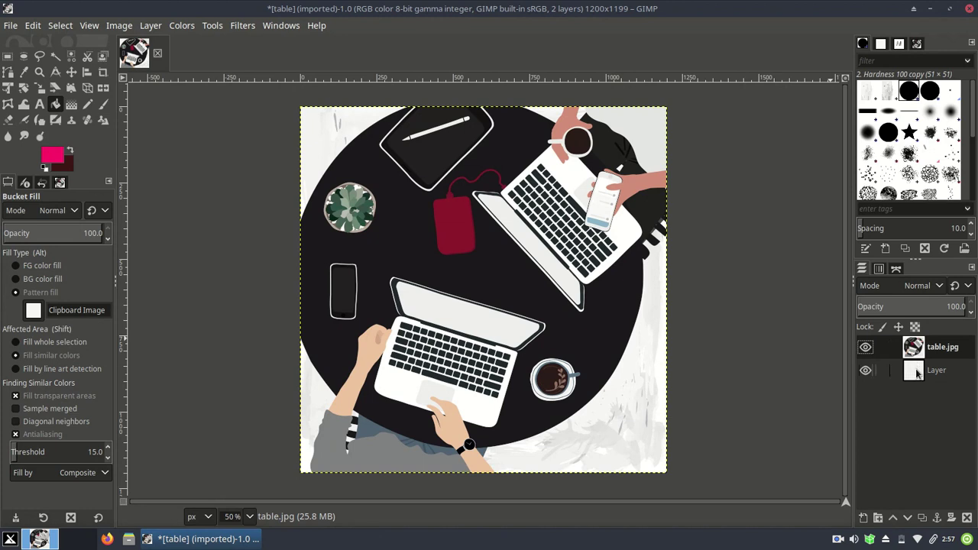
{"action": "left_click", "coordinate": [913, 371]}
{"action": "right_click", "coordinate": [913, 370]}
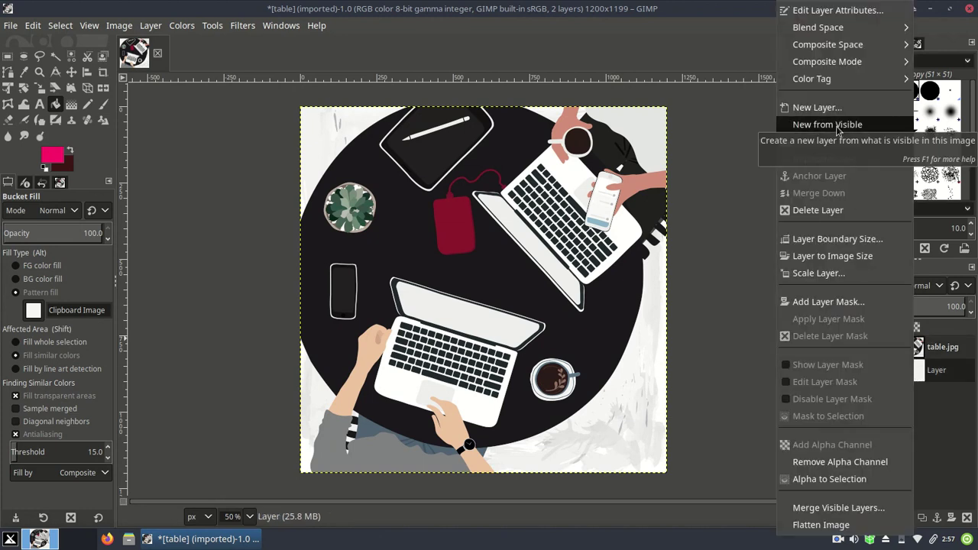
{"action": "left_click", "coordinate": [833, 124]}
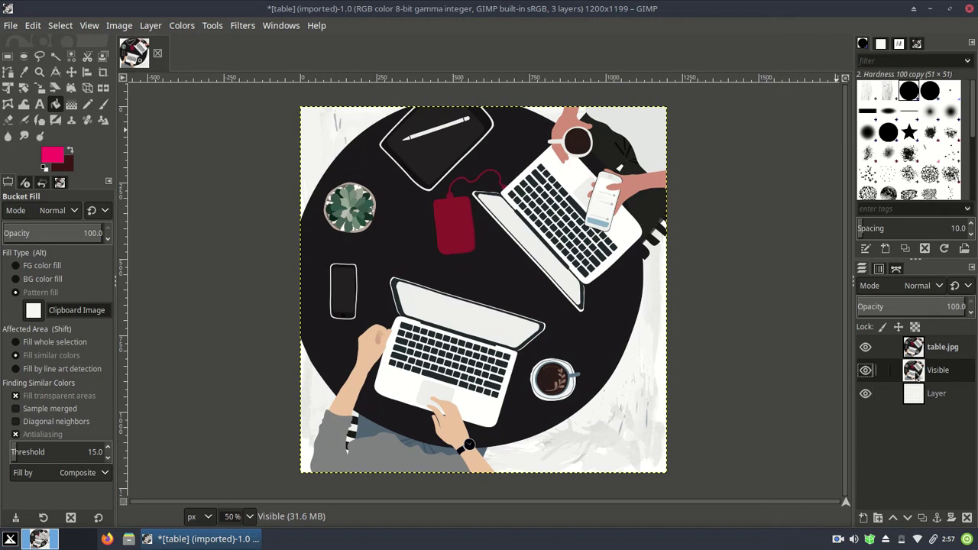
{"action": "left_click", "coordinate": [912, 395]}
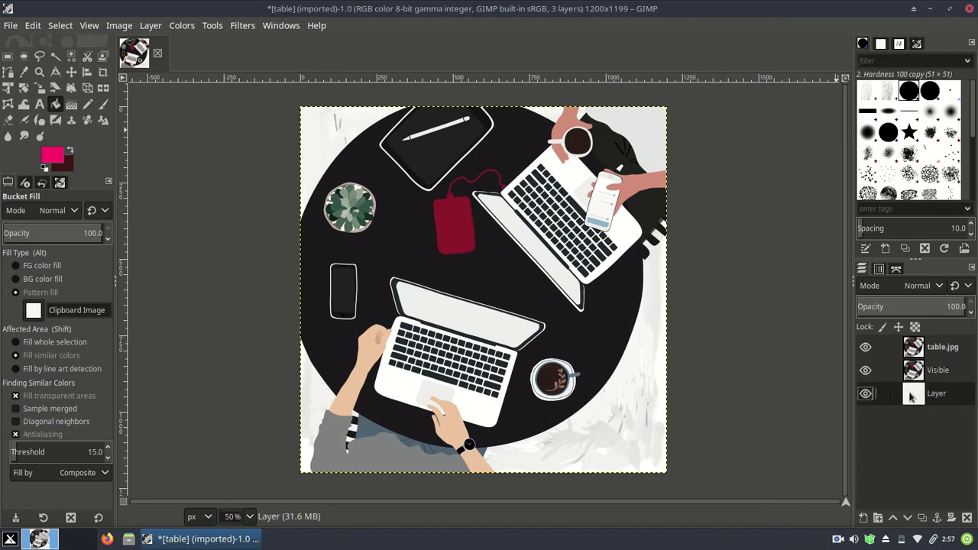
{"action": "left_click_drag", "start_coordinate": [903, 395], "coordinate": [909, 372]}
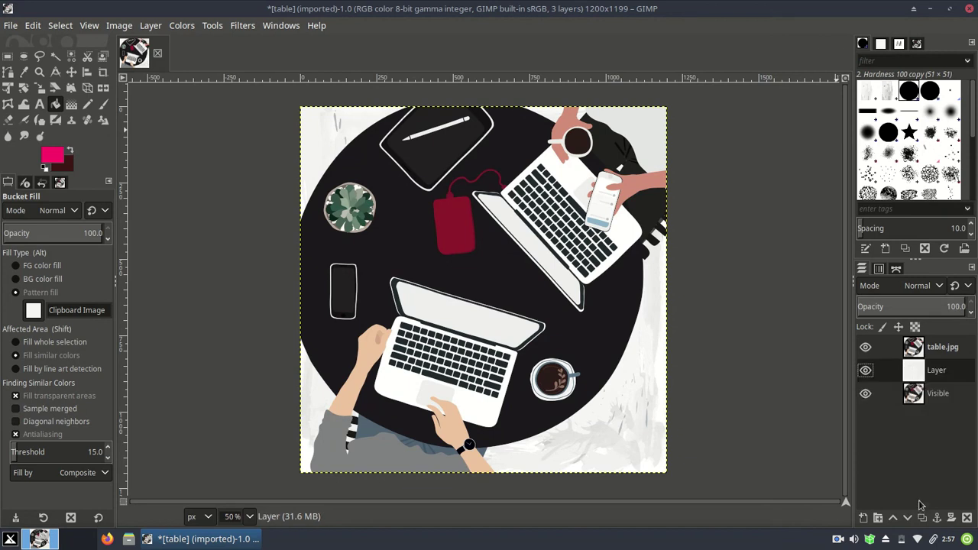
Rotate the table.jpg layer by about 4.8° around its centre and capture the result as a new layer from visible.
{"action": "left_click", "coordinate": [908, 351]}
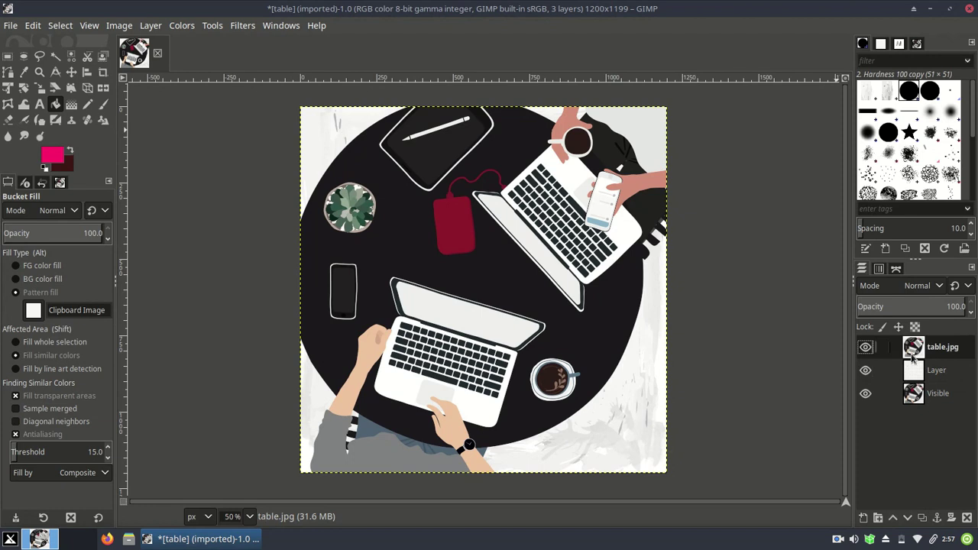
{"action": "left_click", "coordinate": [865, 349]}
{"action": "left_click", "coordinate": [865, 349]}
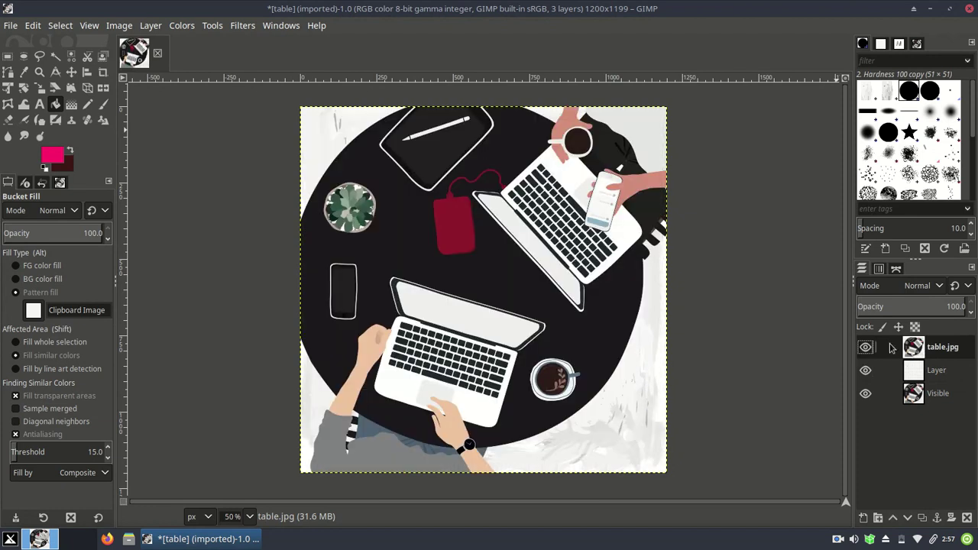
{"action": "left_click", "coordinate": [23, 90]}
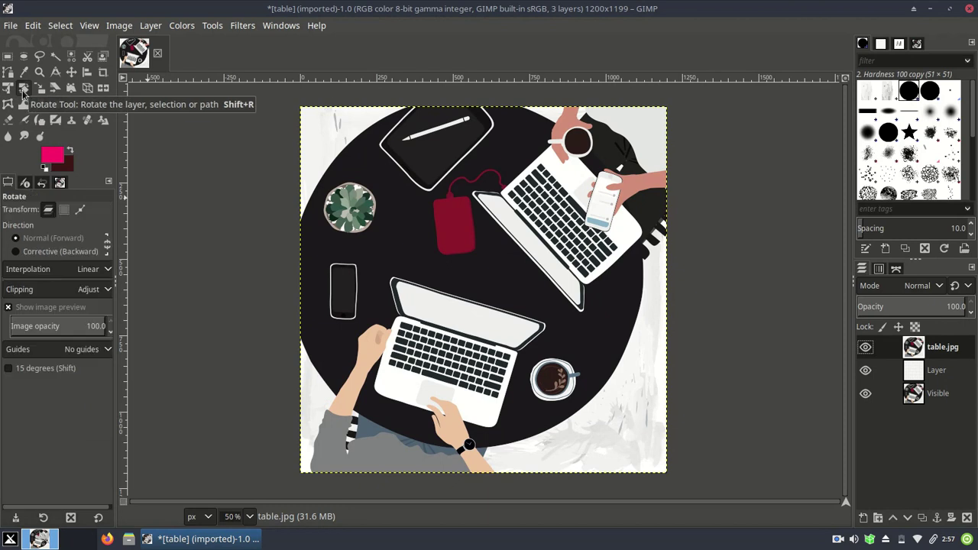
{"action": "left_click", "coordinate": [430, 264]}
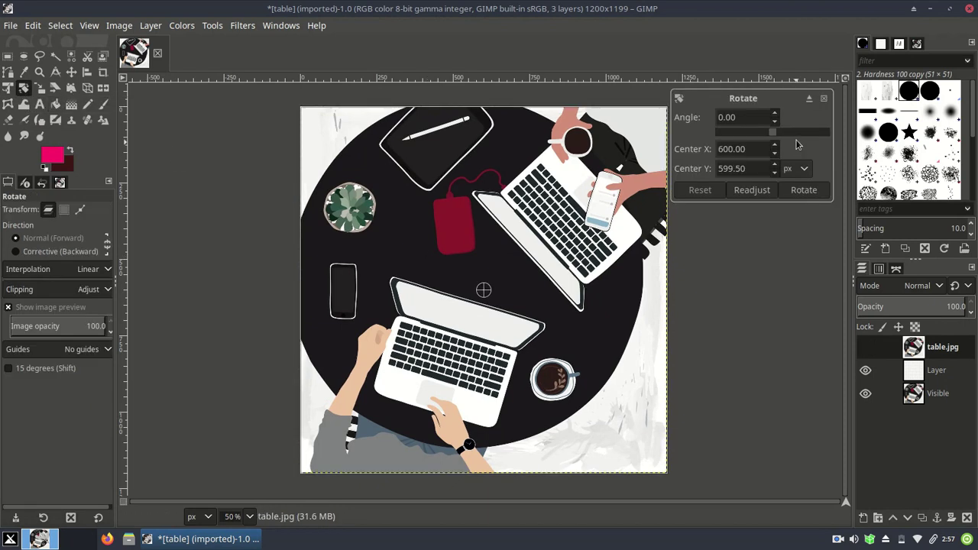
{"action": "left_click_drag", "start_coordinate": [776, 114], "coordinate": [776, 116]}
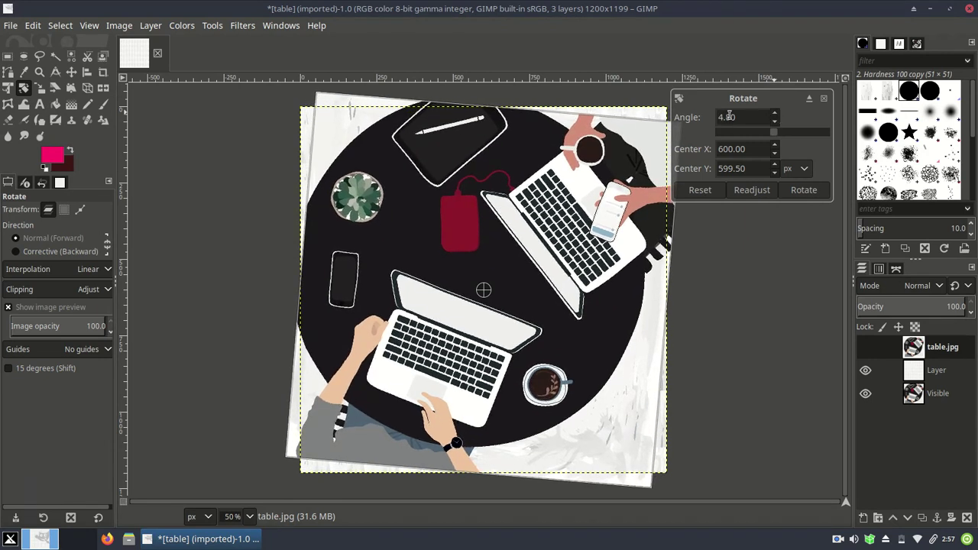
{"action": "left_click", "coordinate": [803, 190]}
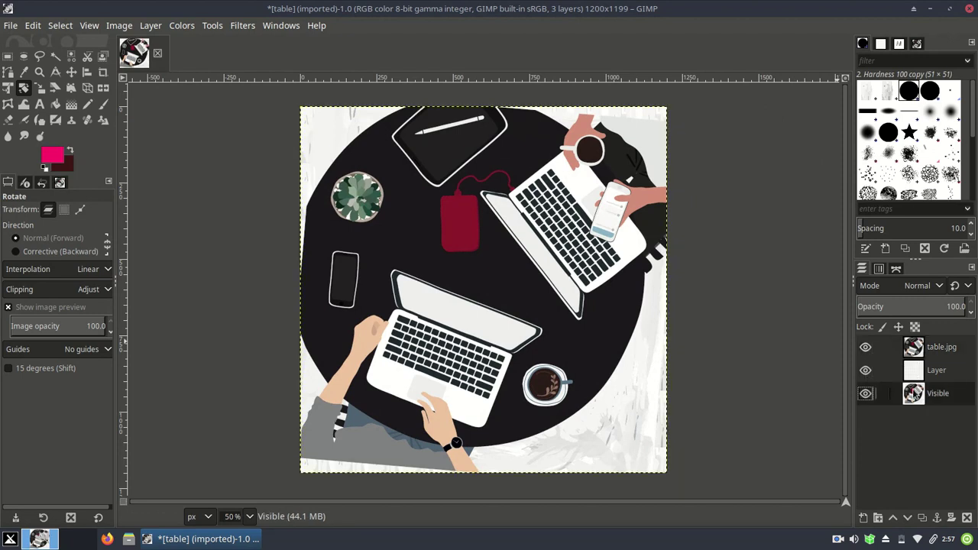
{"action": "right_click", "coordinate": [936, 393]}
{"action": "left_click", "coordinate": [832, 133]}
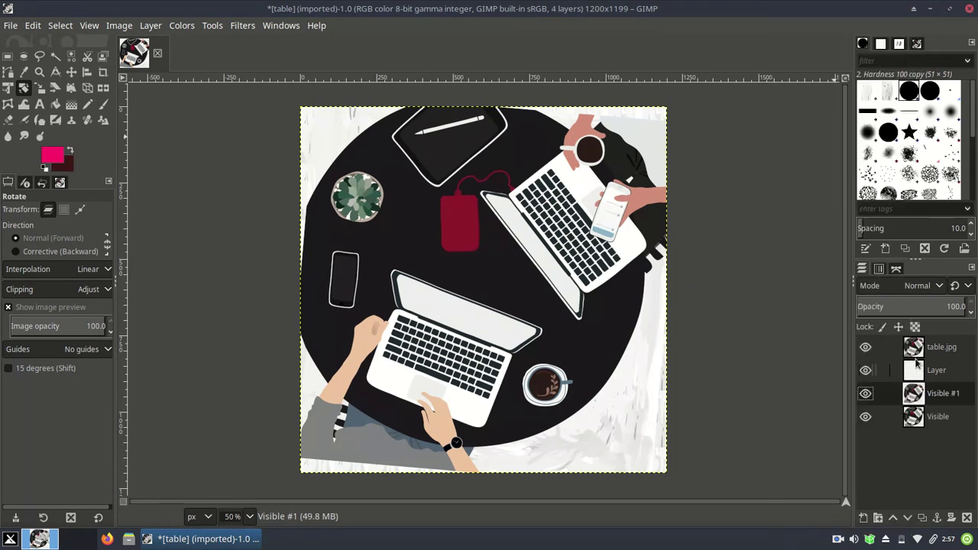
Rotate the table.jpg layer a further 4.20° and capture the rotated image as another new layer from visible.
{"action": "left_click", "coordinate": [916, 347]}
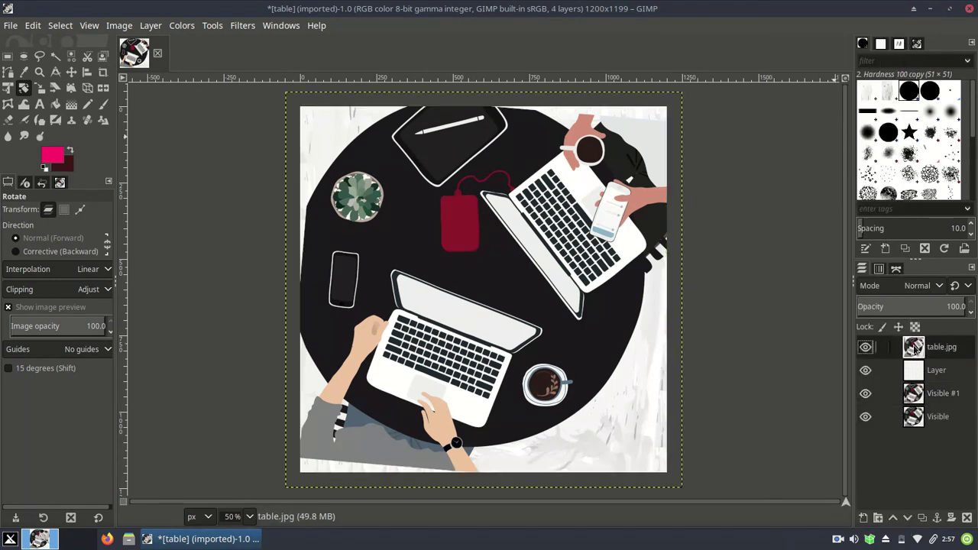
{"action": "left_click_drag", "start_coordinate": [555, 256], "coordinate": [674, 185]}
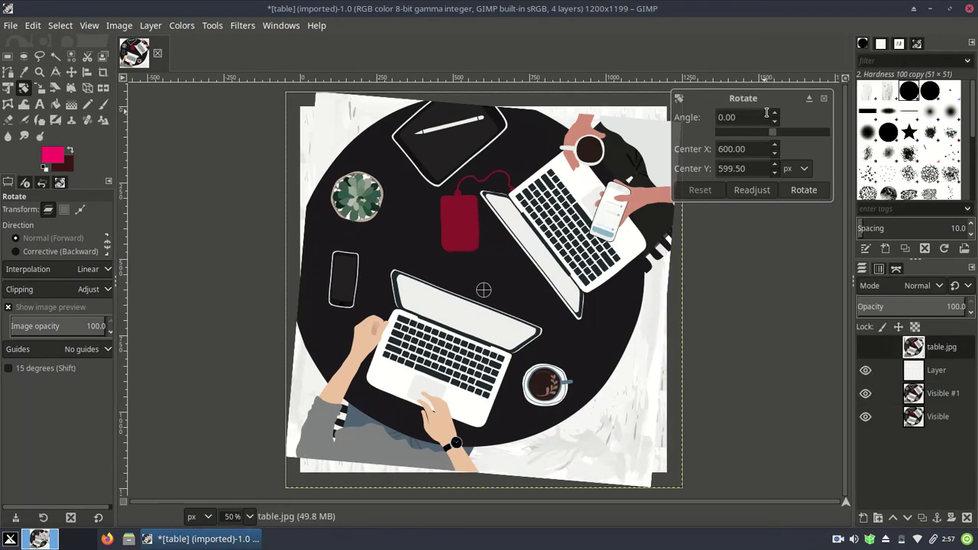
{"action": "scroll", "coordinate": [775, 115], "scroll_direction": "up", "scroll_amount": 15}
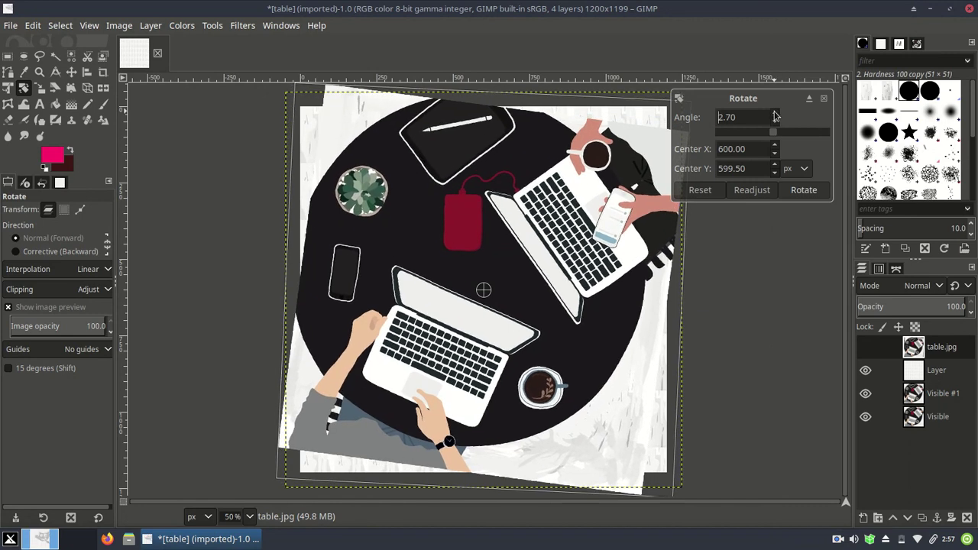
{"action": "scroll", "coordinate": [774, 116], "scroll_direction": "up", "scroll_amount": 14}
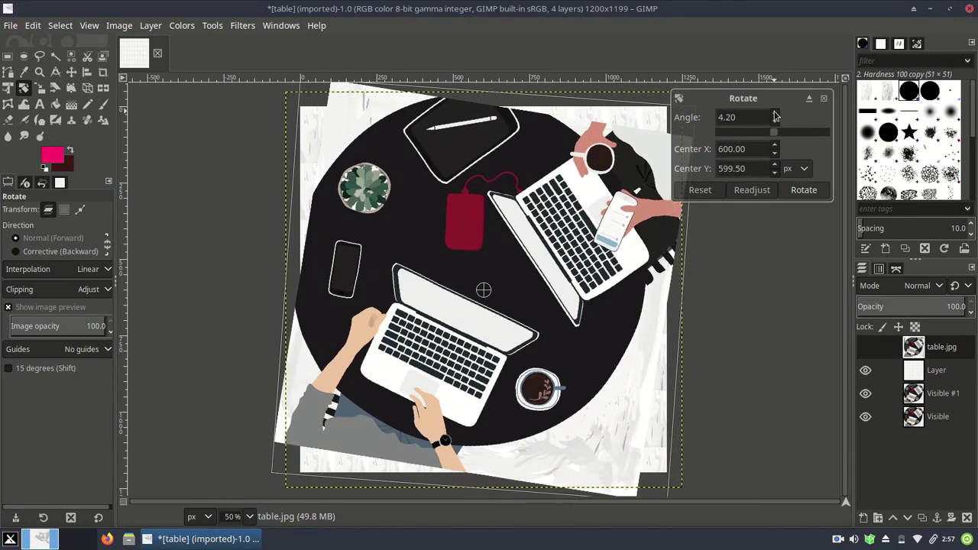
{"action": "left_click", "coordinate": [802, 190]}
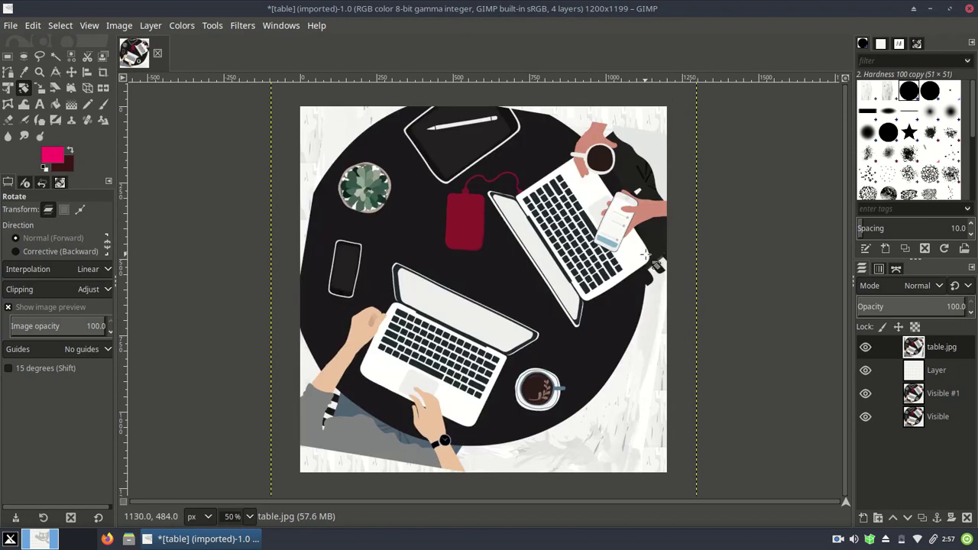
{"action": "left_click", "coordinate": [913, 394]}
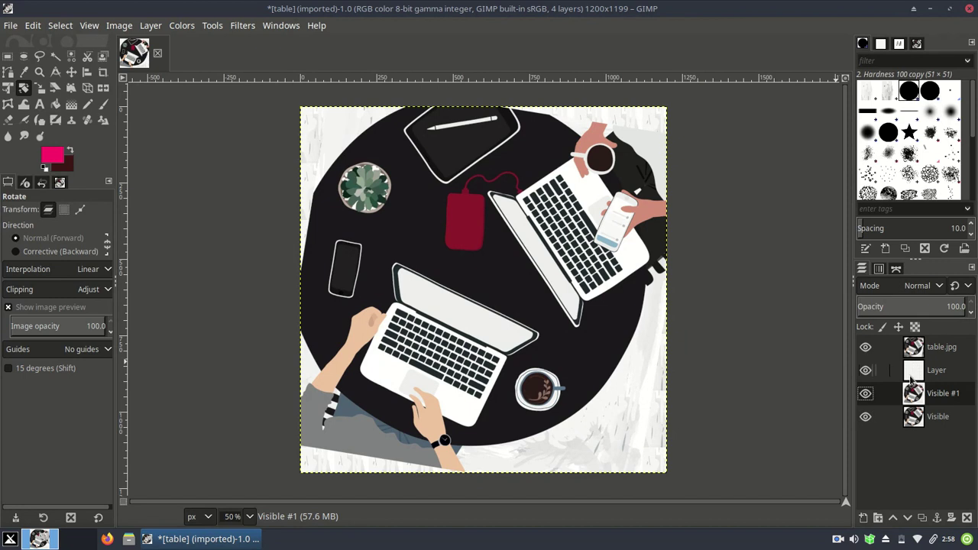
{"action": "right_click", "coordinate": [911, 378]}
{"action": "left_click", "coordinate": [841, 124]}
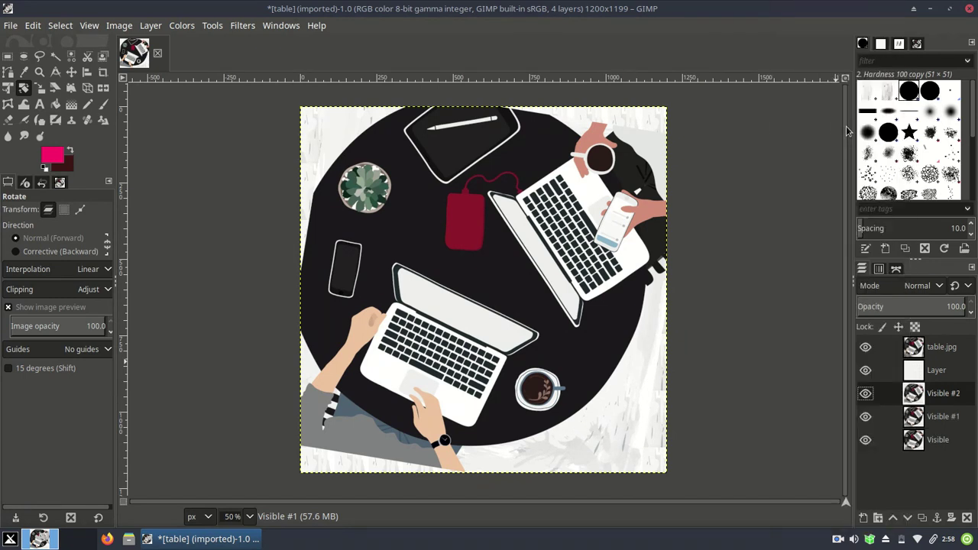
Rotate the table.jpg layer a further 10.40° and capture the result as a new layer from visible directly beneath the pattern-filled layer.
{"action": "left_click", "coordinate": [913, 347]}
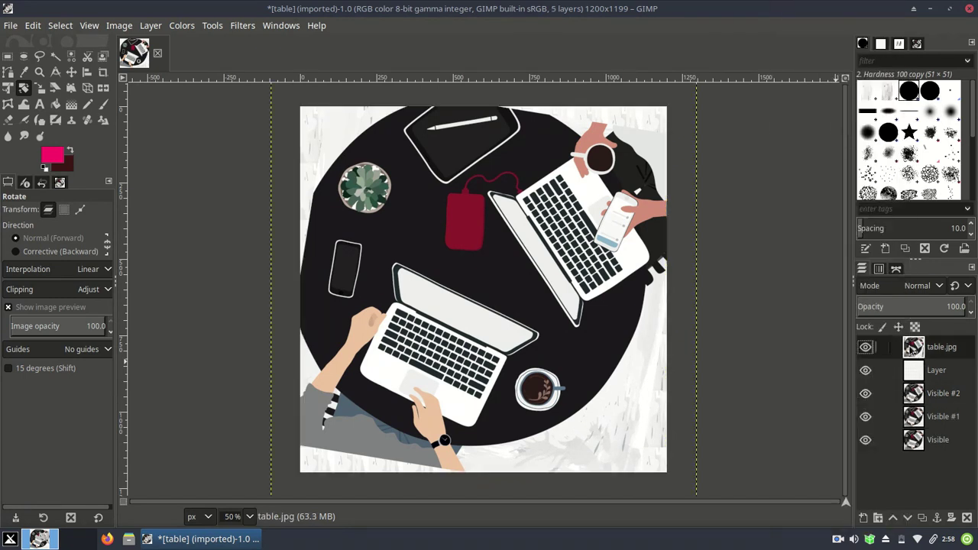
{"action": "left_click", "coordinate": [567, 236]}
{"action": "scroll", "coordinate": [773, 117], "scroll_direction": "up", "scroll_amount": 5}
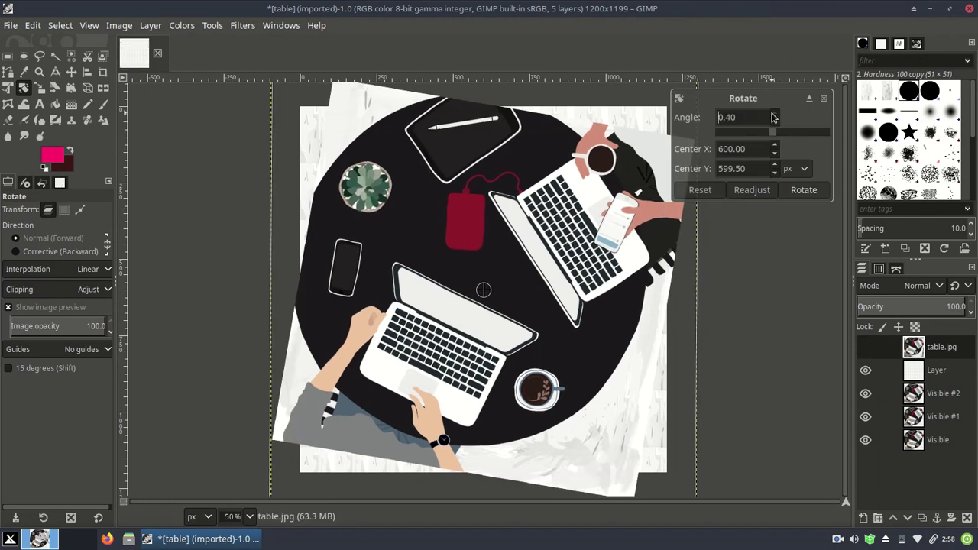
{"action": "scroll", "coordinate": [773, 117], "scroll_direction": "up", "scroll_amount": 1}
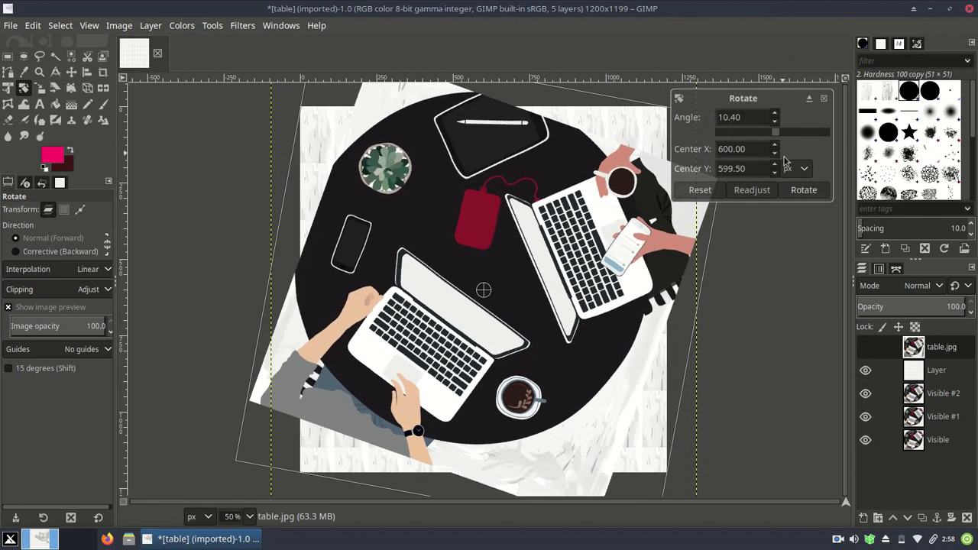
{"action": "left_click", "coordinate": [803, 190]}
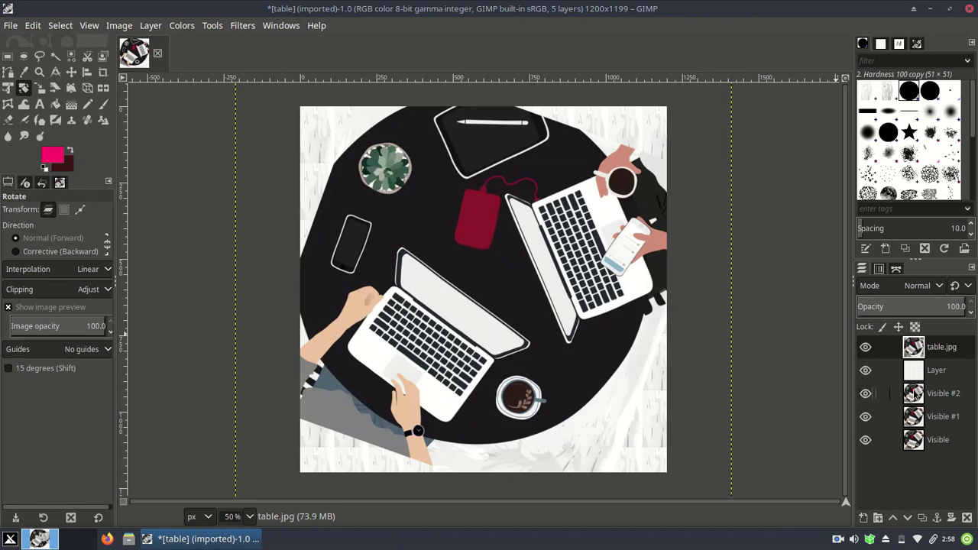
{"action": "left_click", "coordinate": [914, 393]}
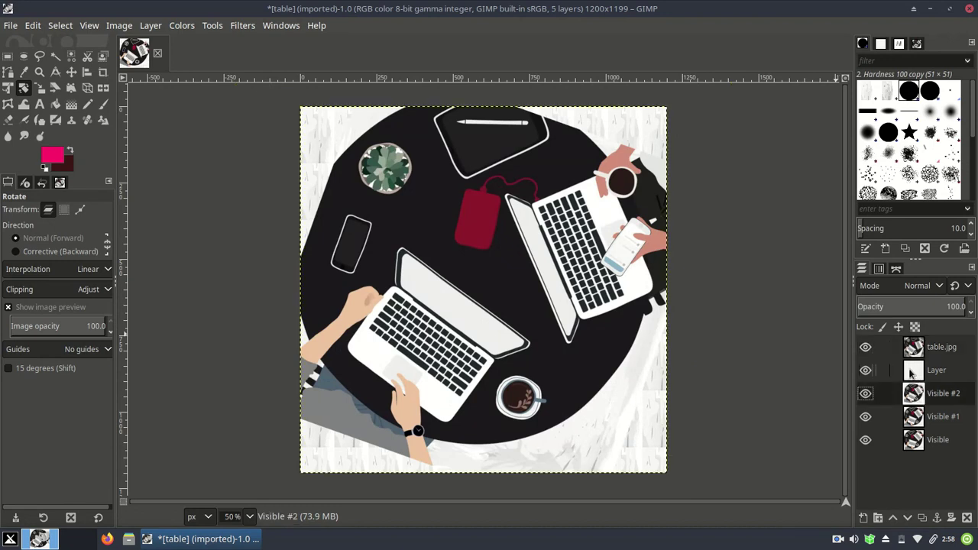
{"action": "right_click", "coordinate": [914, 393]}
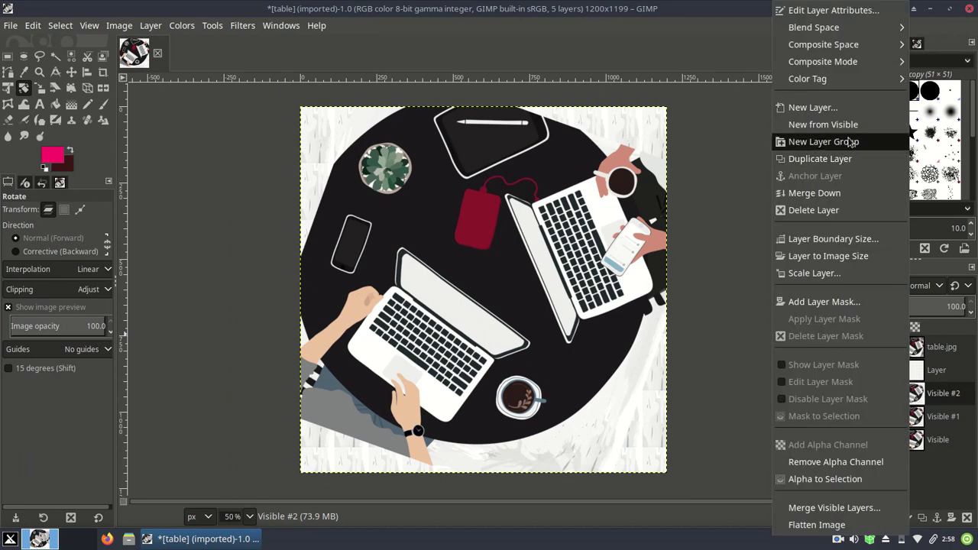
{"action": "left_click", "coordinate": [824, 124]}
Rotate the table.jpg layer a further 8° or so around its centre and capture it as a new layer from visible above Visible #3.
{"action": "left_click", "coordinate": [914, 346]}
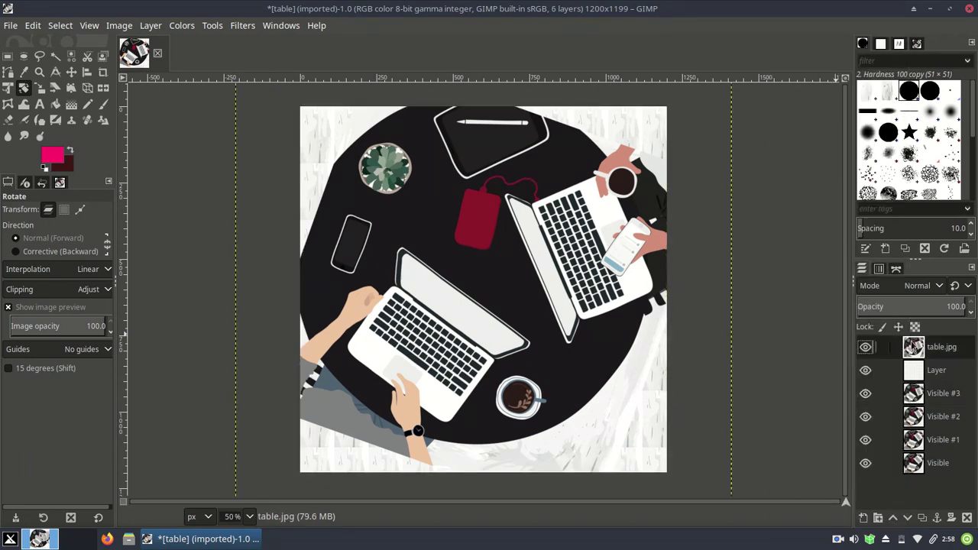
{"action": "left_click", "coordinate": [831, 121]}
{"action": "left_click_drag", "start_coordinate": [773, 116], "coordinate": [774, 117]}
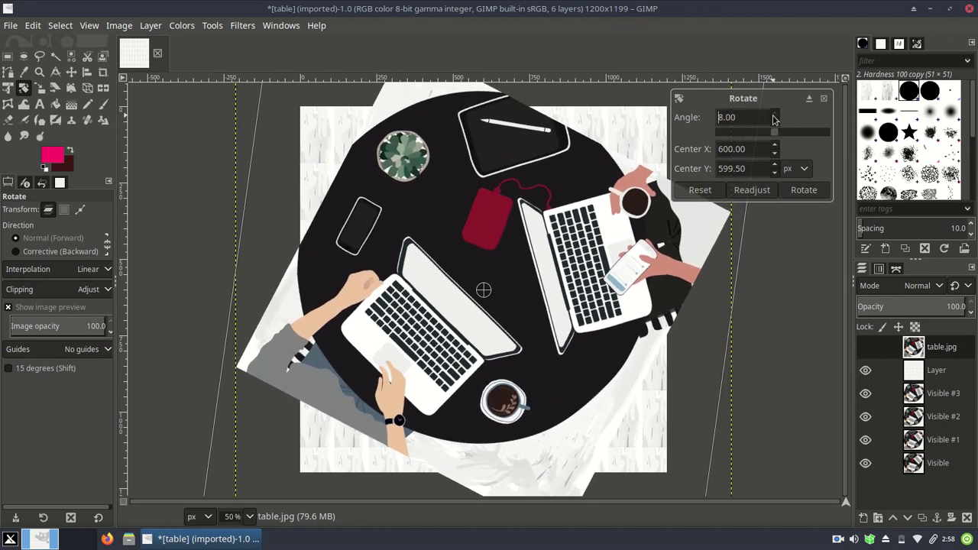
{"action": "left_click", "coordinate": [815, 196]}
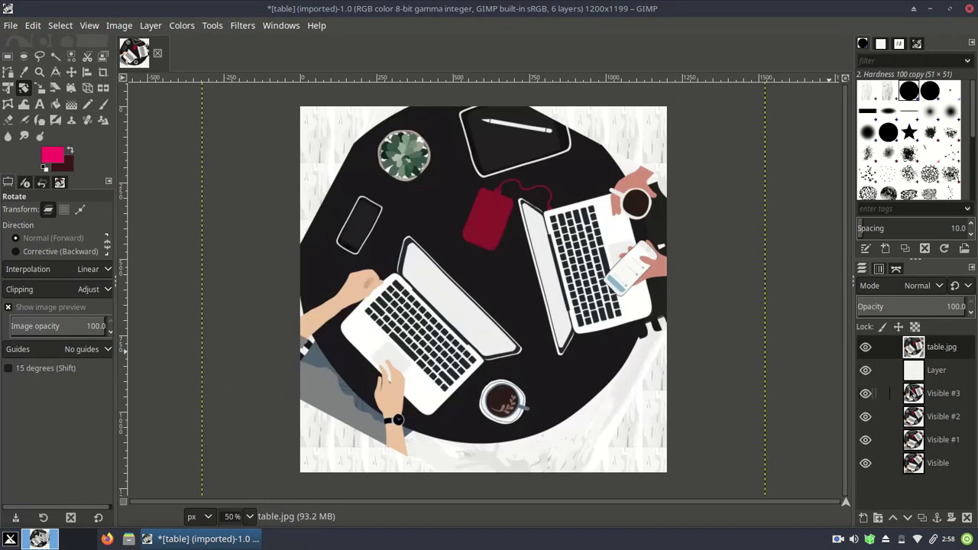
{"action": "left_click", "coordinate": [944, 392]}
{"action": "right_click", "coordinate": [944, 393]}
{"action": "left_click", "coordinate": [819, 125]}
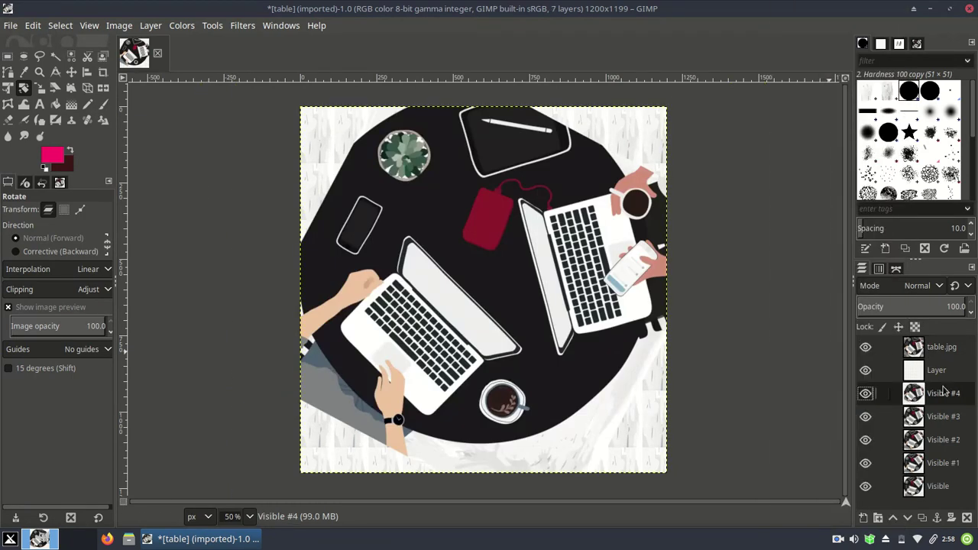
Rotate the table.jpg layer another 7.50° and capture the image as a new layer from visible above Visible #4.
{"action": "left_click", "coordinate": [912, 355]}
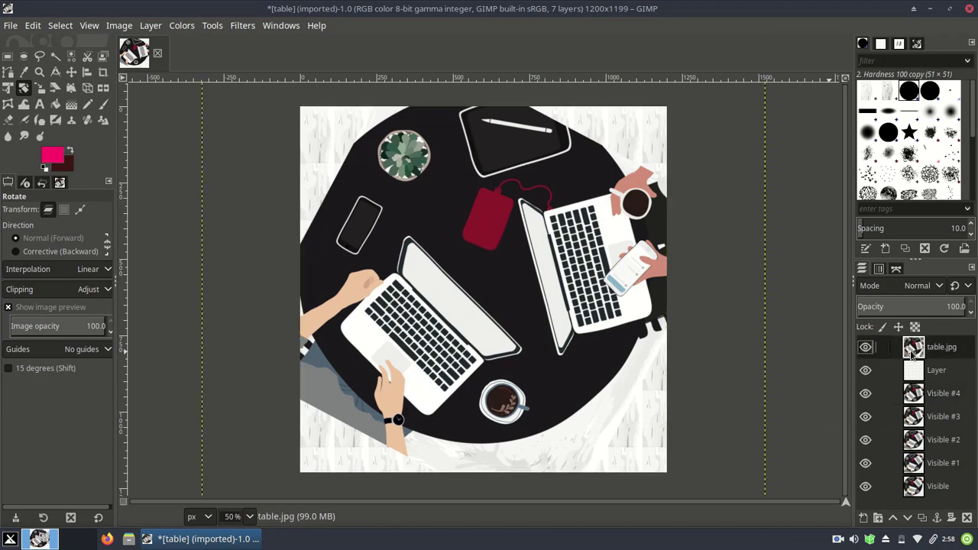
{"action": "left_click", "coordinate": [656, 258]}
{"action": "scroll", "coordinate": [778, 117], "scroll_direction": "up", "scroll_amount": 10}
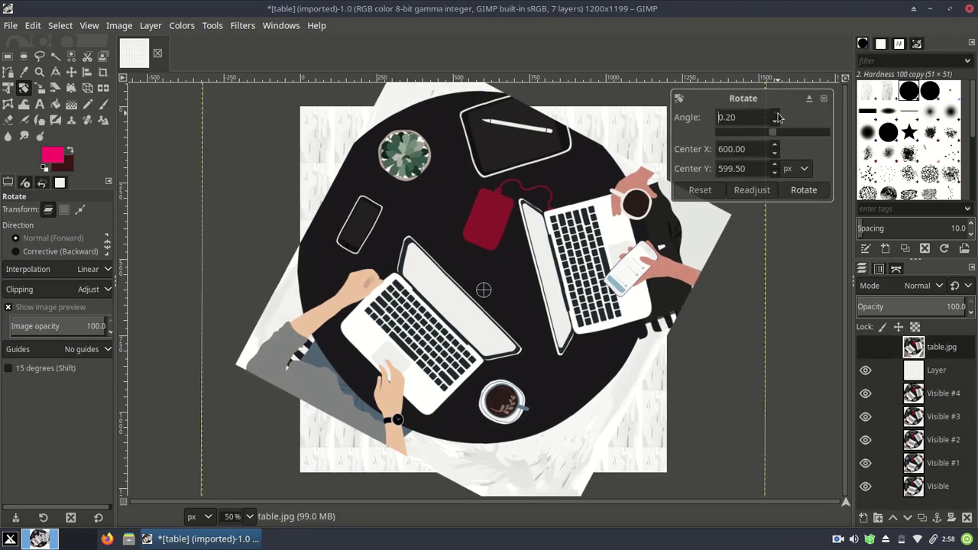
{"action": "scroll", "coordinate": [777, 117], "scroll_direction": "up", "scroll_amount": 16}
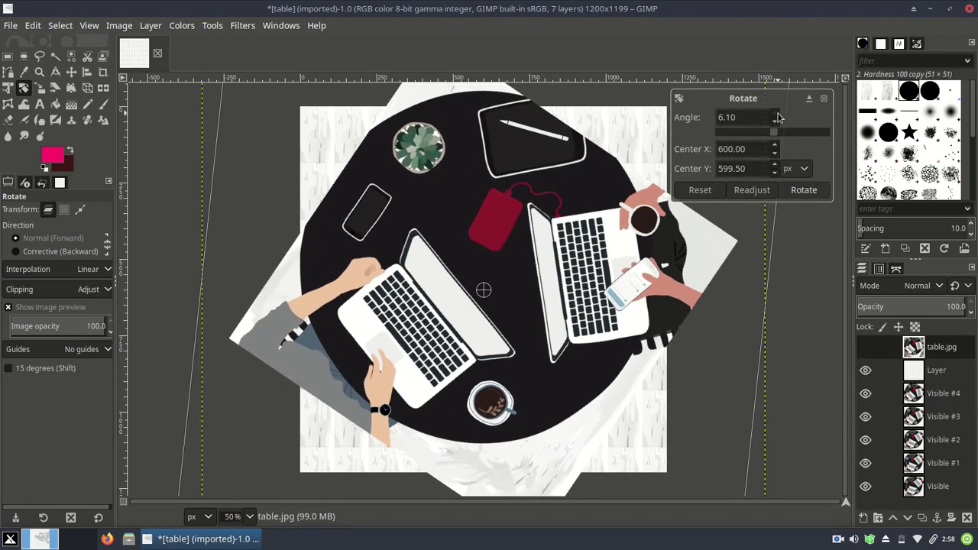
{"action": "scroll", "coordinate": [778, 117], "scroll_direction": "up", "scroll_amount": 2}
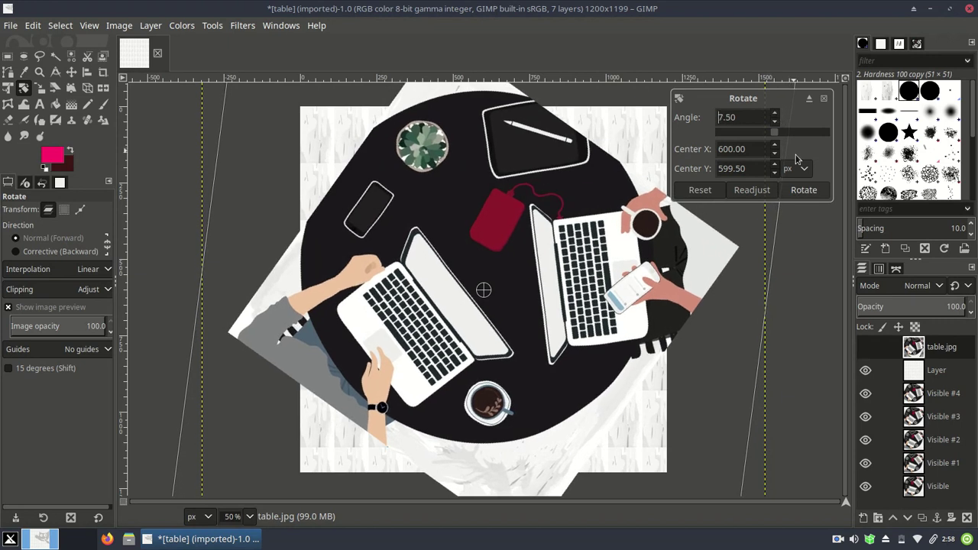
{"action": "left_click", "coordinate": [803, 190]}
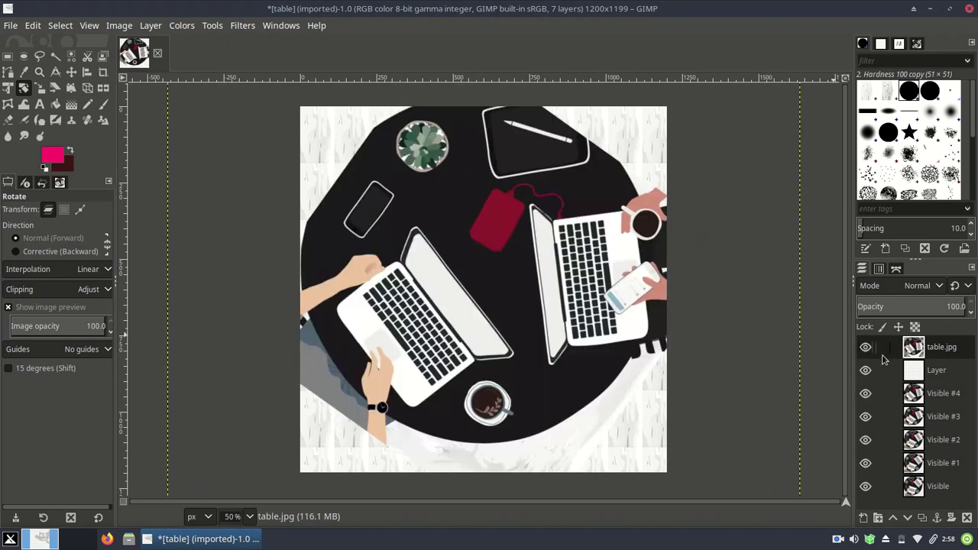
{"action": "right_click", "coordinate": [915, 393]}
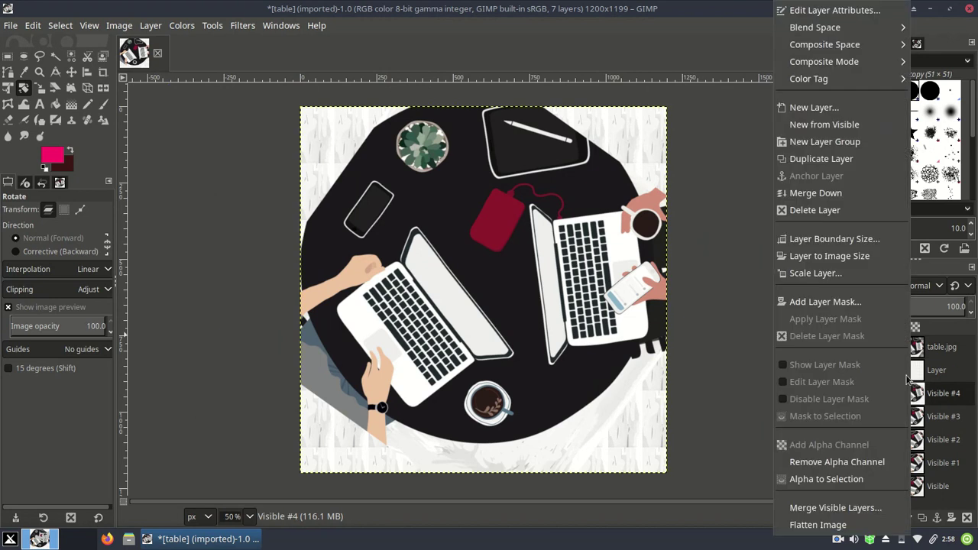
{"action": "left_click", "coordinate": [816, 127]}
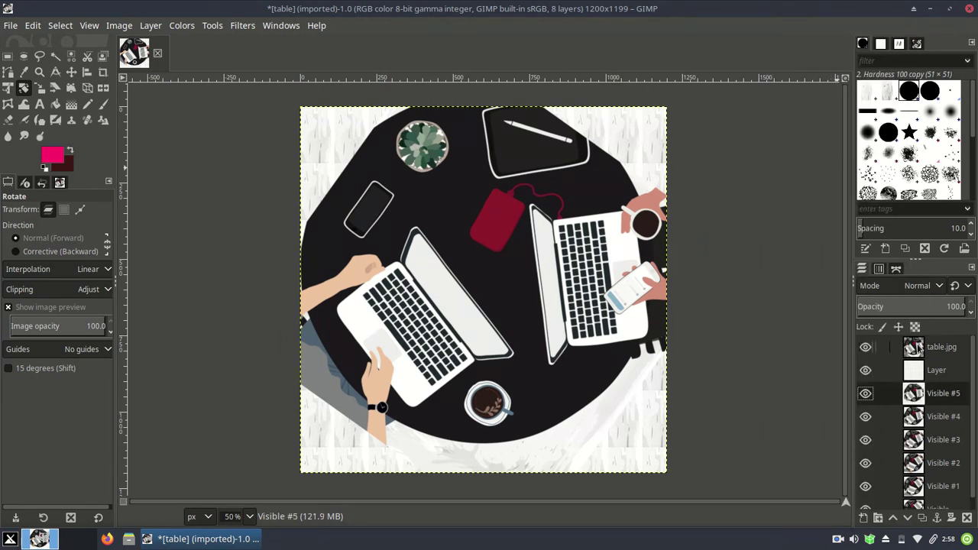
Rotate the table.jpg layer by about 7° more and capture the result as a new layer from visible above Visible #5.
{"action": "left_click", "coordinate": [920, 348]}
{"action": "left_click", "coordinate": [781, 107]}
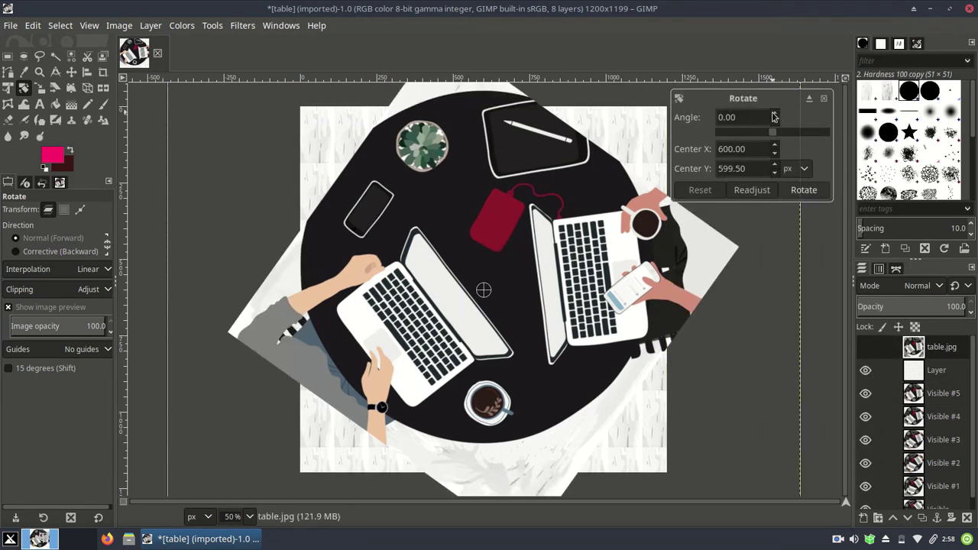
{"action": "left_click", "coordinate": [773, 114]}
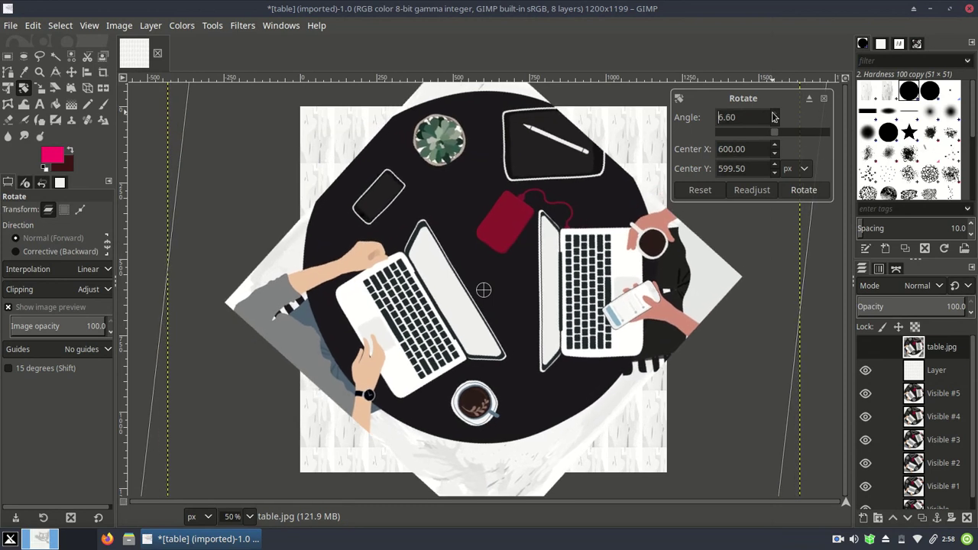
{"action": "left_click", "coordinate": [799, 190]}
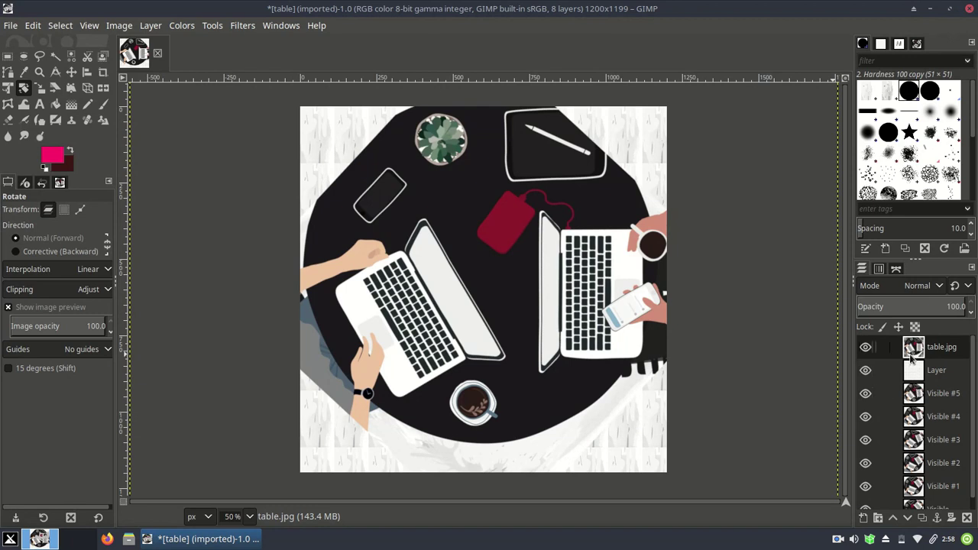
{"action": "left_click", "coordinate": [915, 397]}
{"action": "right_click", "coordinate": [889, 394]}
{"action": "left_click", "coordinate": [833, 122]}
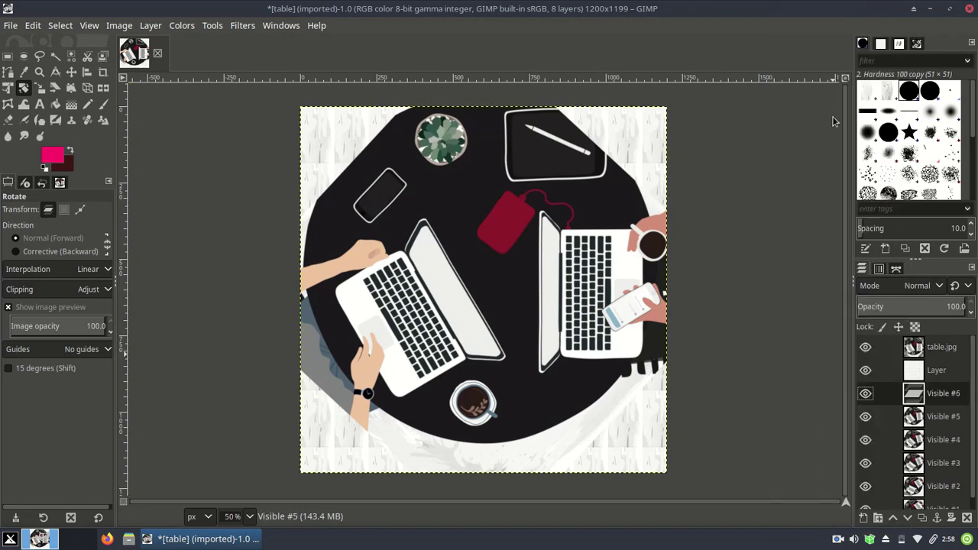
Rotate the table.jpg layer another 10.40° and capture the result as a new layer from visible above Visible #6.
{"action": "left_click", "coordinate": [798, 334]}
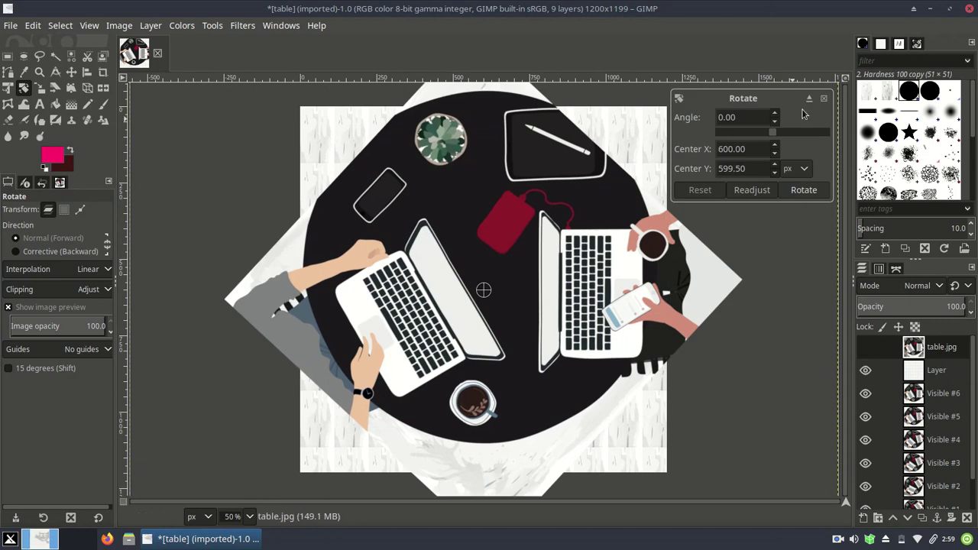
{"action": "left_click_drag", "start_coordinate": [775, 114], "coordinate": [775, 114]}
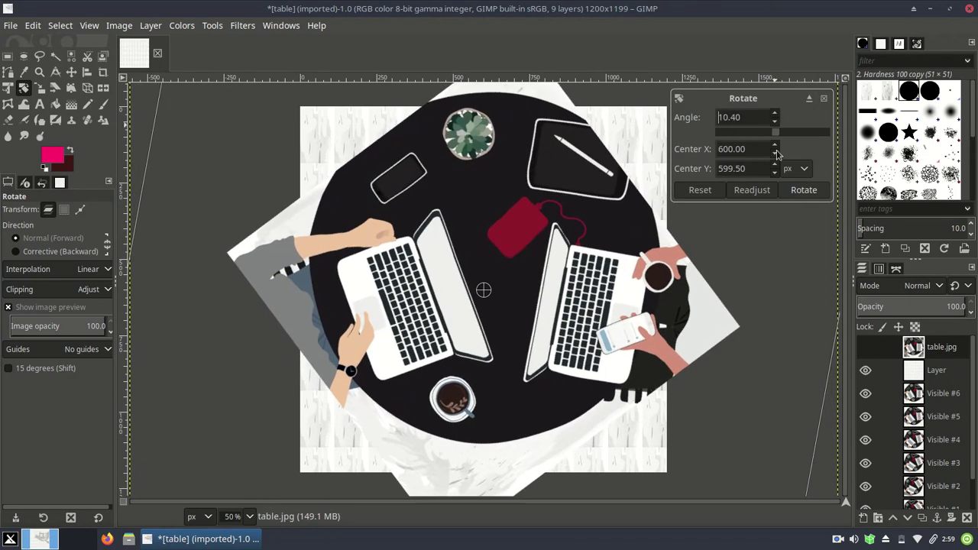
{"action": "left_click", "coordinate": [796, 191]}
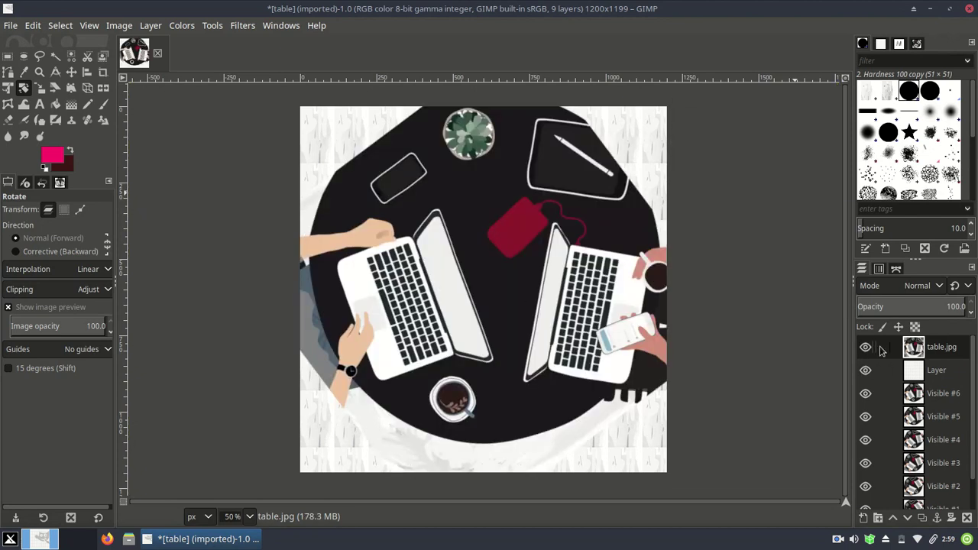
{"action": "left_click", "coordinate": [920, 395]}
{"action": "right_click", "coordinate": [920, 394]}
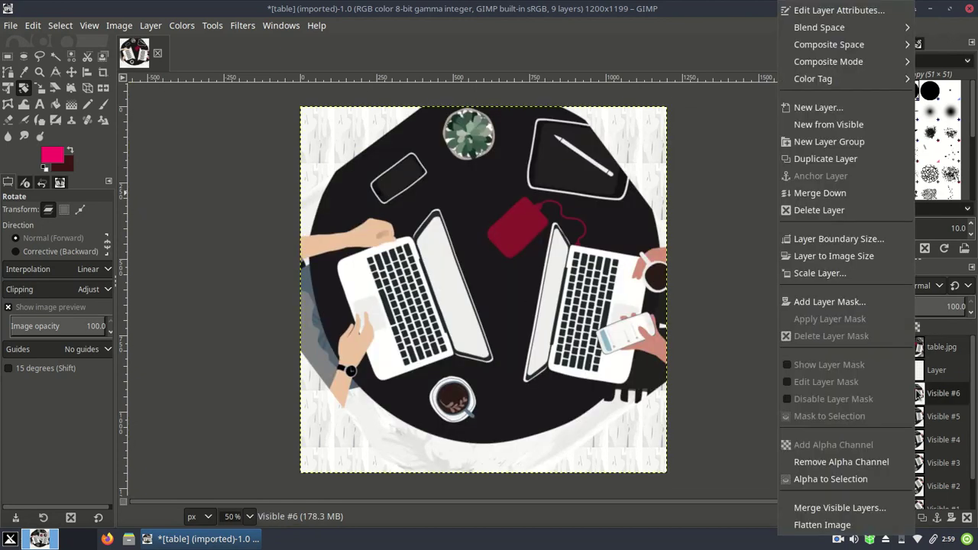
{"action": "left_click", "coordinate": [866, 125]}
Rotate the table.jpg layer a further 7.80° and capture the image as a new layer from visible above Visible #7.
{"action": "left_click", "coordinate": [915, 349]}
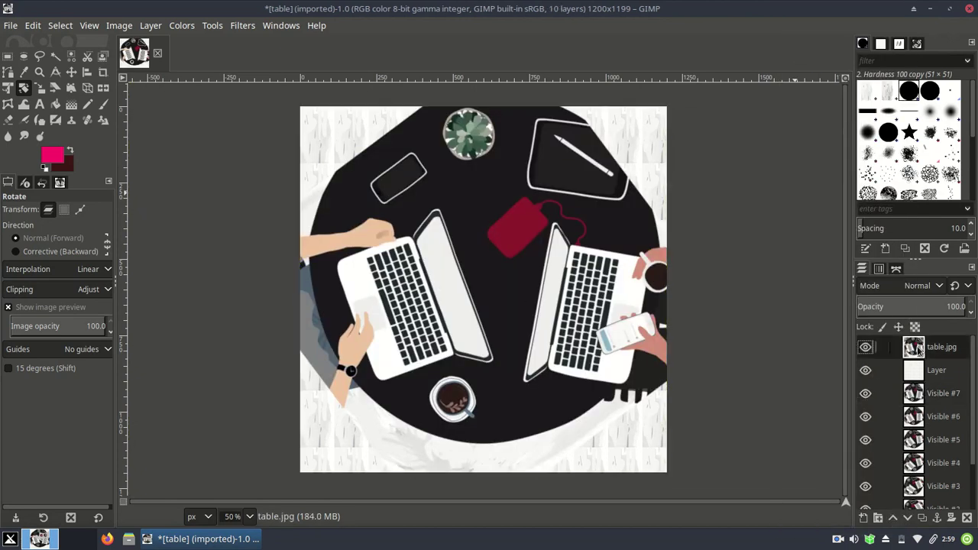
{"action": "left_click", "coordinate": [761, 107]}
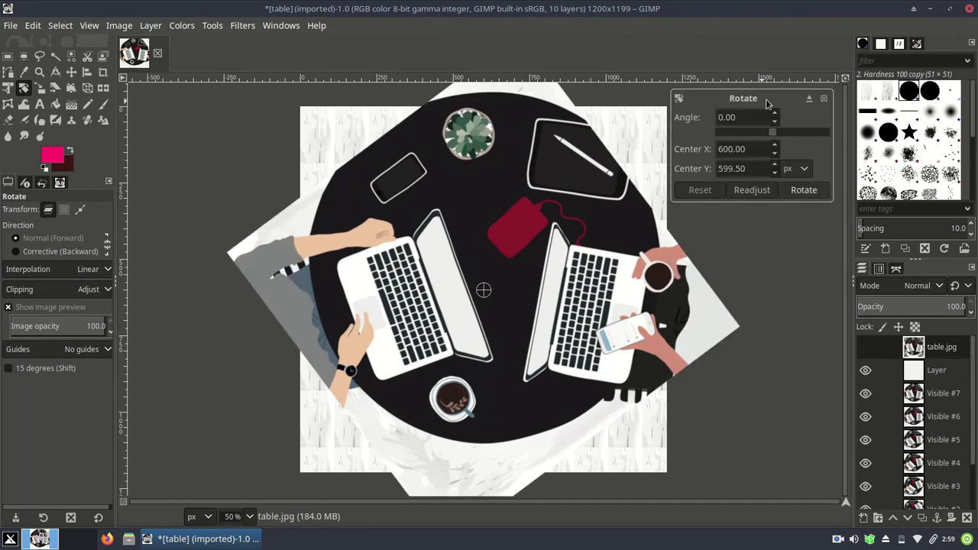
{"action": "left_click_drag", "start_coordinate": [775, 114], "coordinate": [775, 115]}
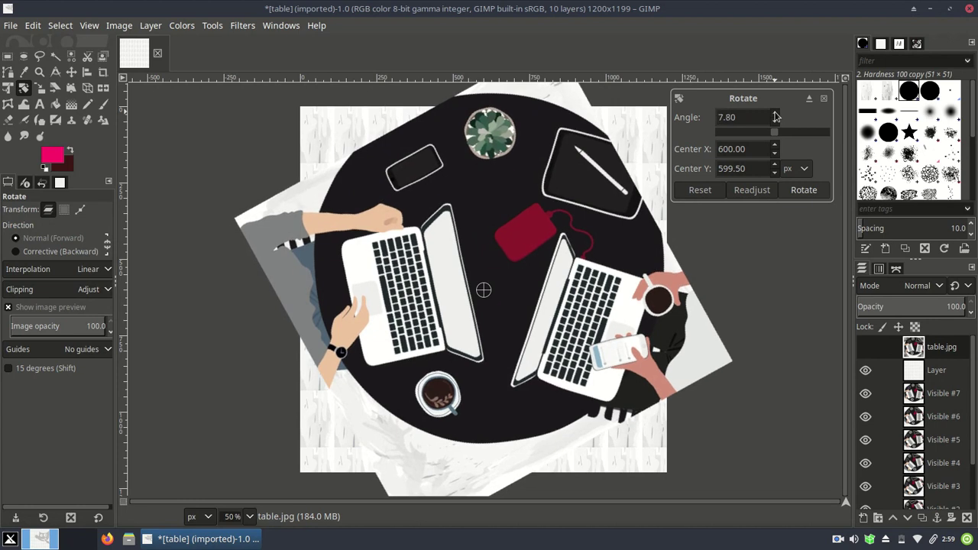
{"action": "left_click", "coordinate": [802, 191]}
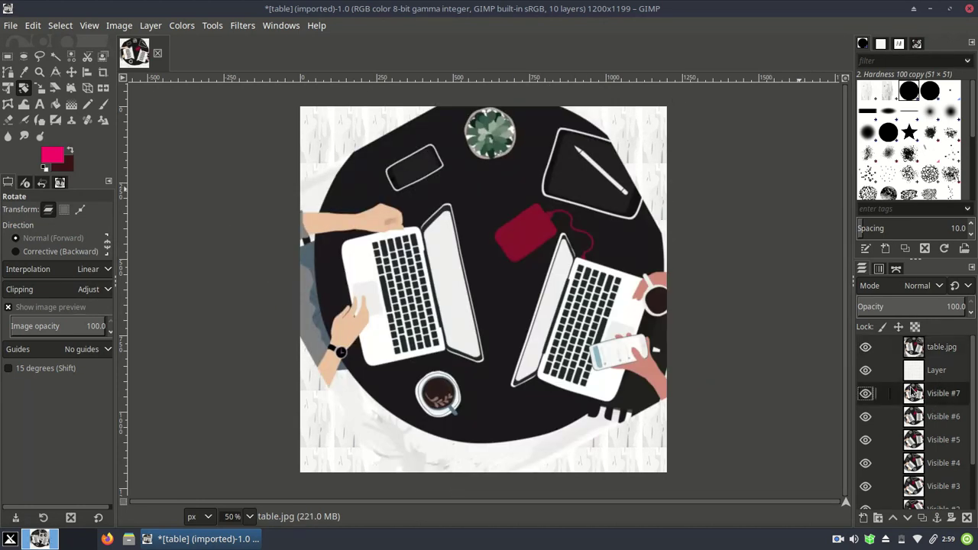
{"action": "right_click", "coordinate": [914, 392]}
{"action": "left_click", "coordinate": [823, 124]}
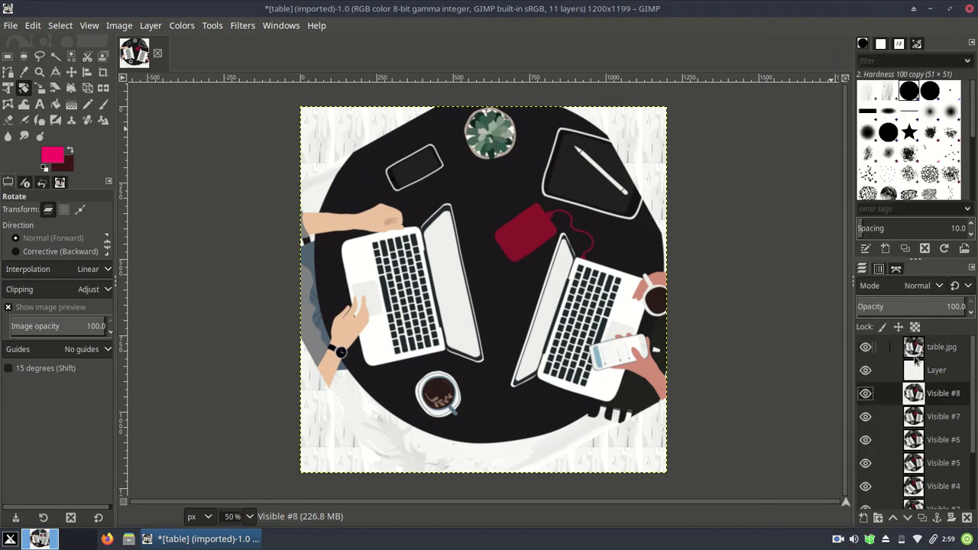
Rotate the table.jpg layer another 10.10° and capture the result as a new layer from visible above Visible #8.
{"action": "left_click", "coordinate": [914, 352]}
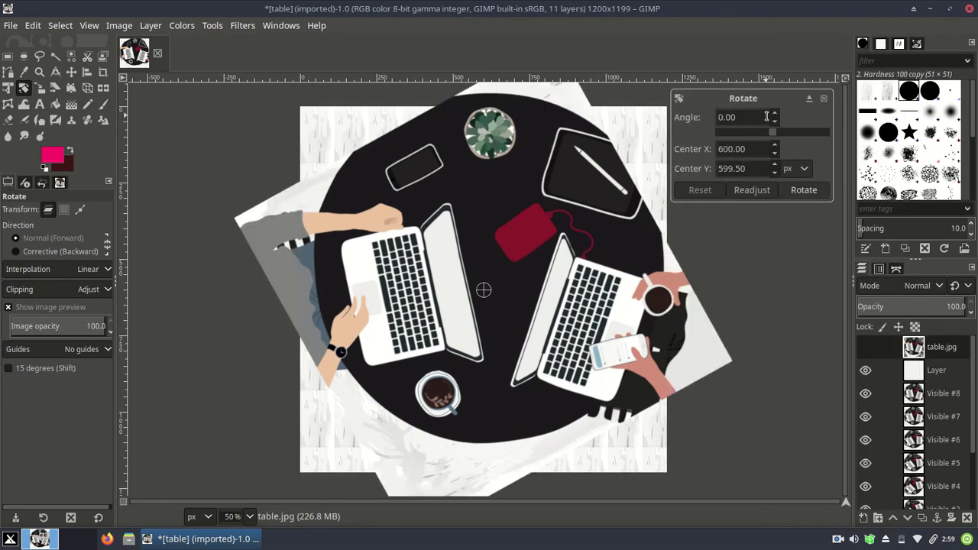
{"action": "scroll", "coordinate": [774, 117], "scroll_direction": "up", "scroll_amount": 20}
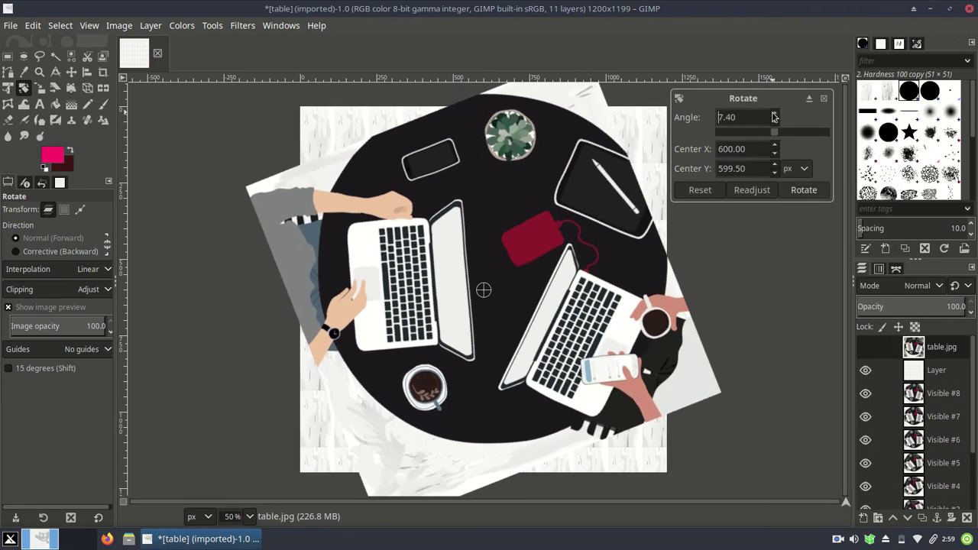
{"action": "scroll", "coordinate": [773, 117], "scroll_direction": "up", "scroll_amount": 2}
{"action": "scroll", "coordinate": [773, 117], "scroll_direction": "up", "scroll_amount": 20}
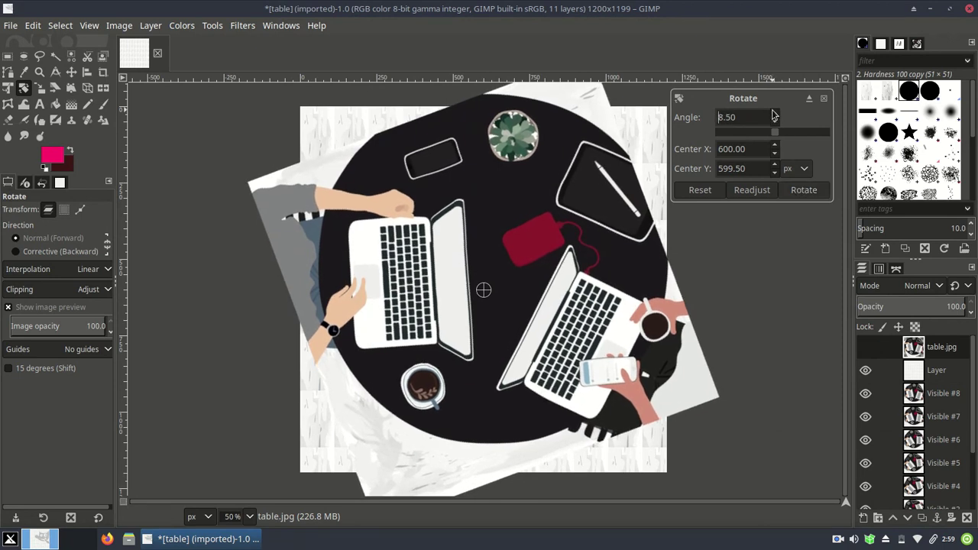
{"action": "left_click", "coordinate": [803, 190]}
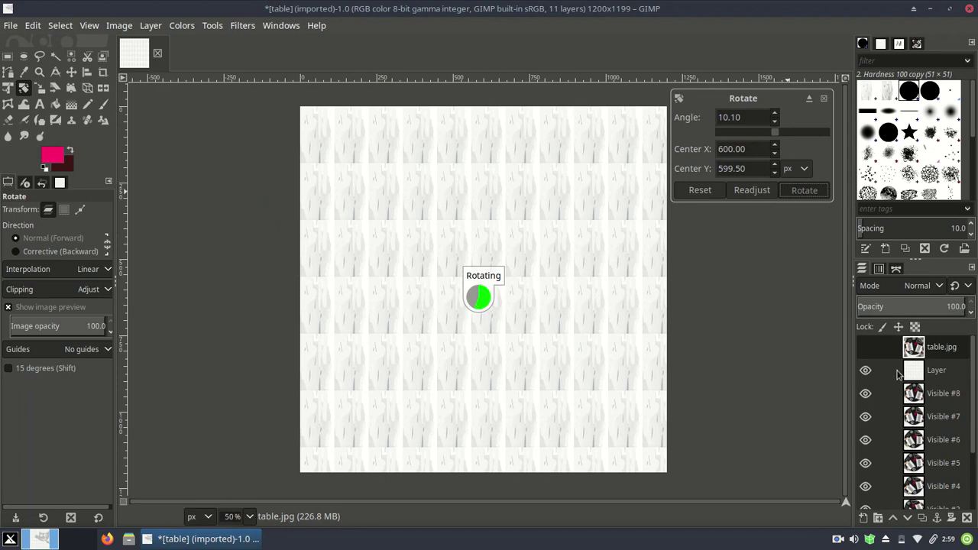
{"action": "left_click", "coordinate": [916, 392]}
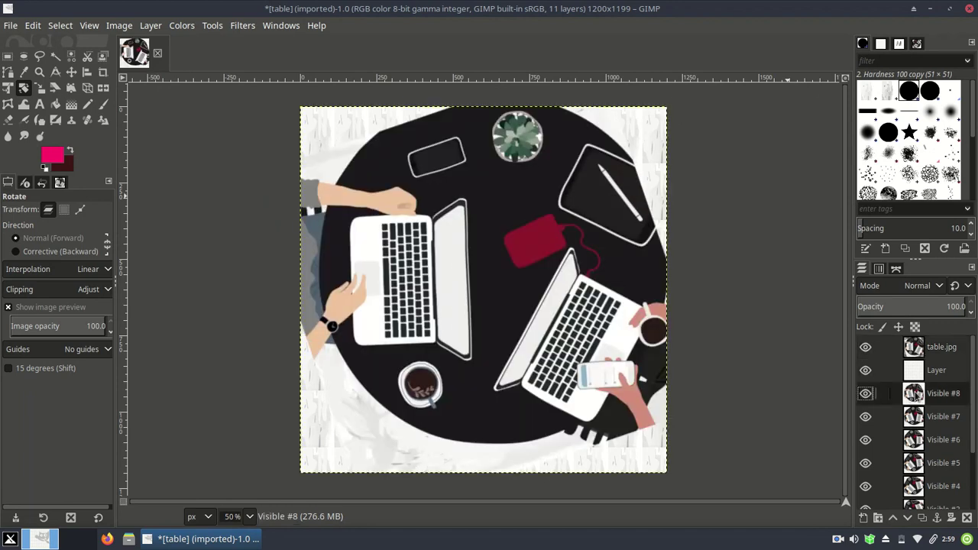
{"action": "right_click", "coordinate": [916, 392]}
{"action": "left_click", "coordinate": [863, 124]}
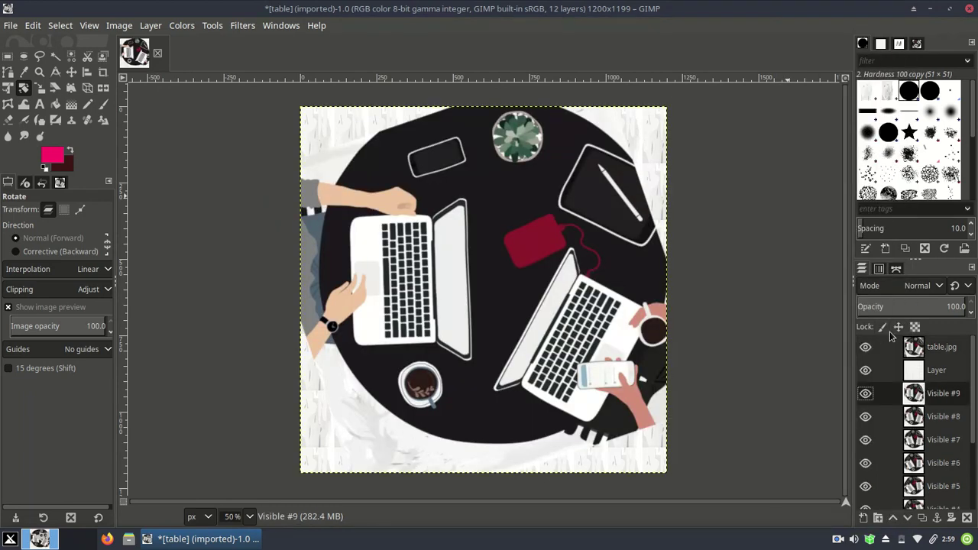
Rotate the table.jpg layer a further 11.40° and capture the image as a new layer from visible above Visible #9.
{"action": "left_click", "coordinate": [942, 347]}
{"action": "left_click", "coordinate": [552, 243]}
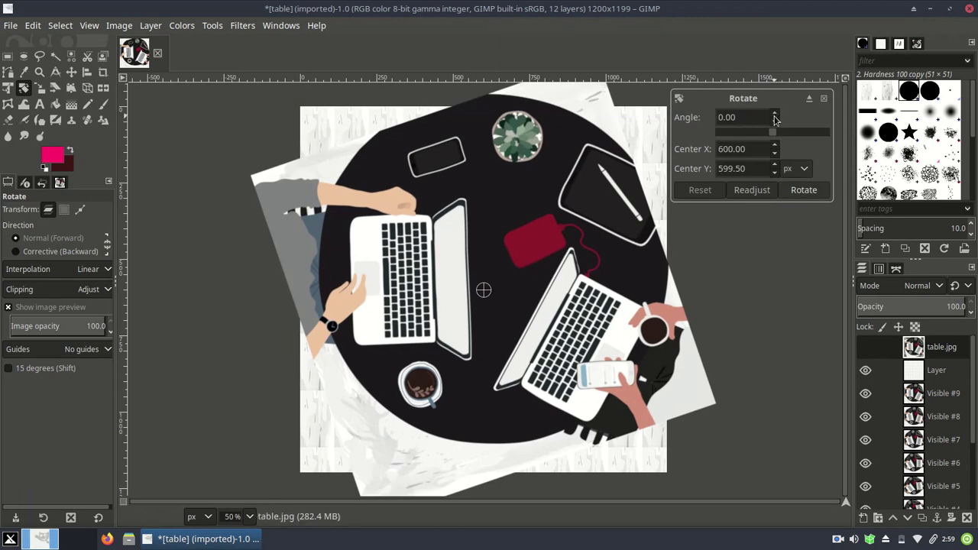
{"action": "left_click", "coordinate": [774, 115]}
{"action": "left_click_drag", "start_coordinate": [777, 117], "coordinate": [777, 117]}
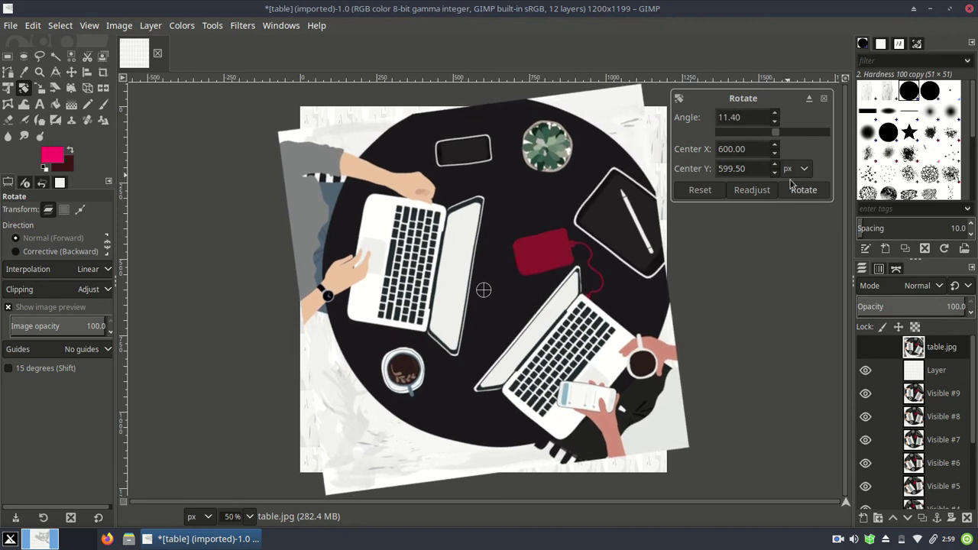
{"action": "left_click", "coordinate": [796, 192]}
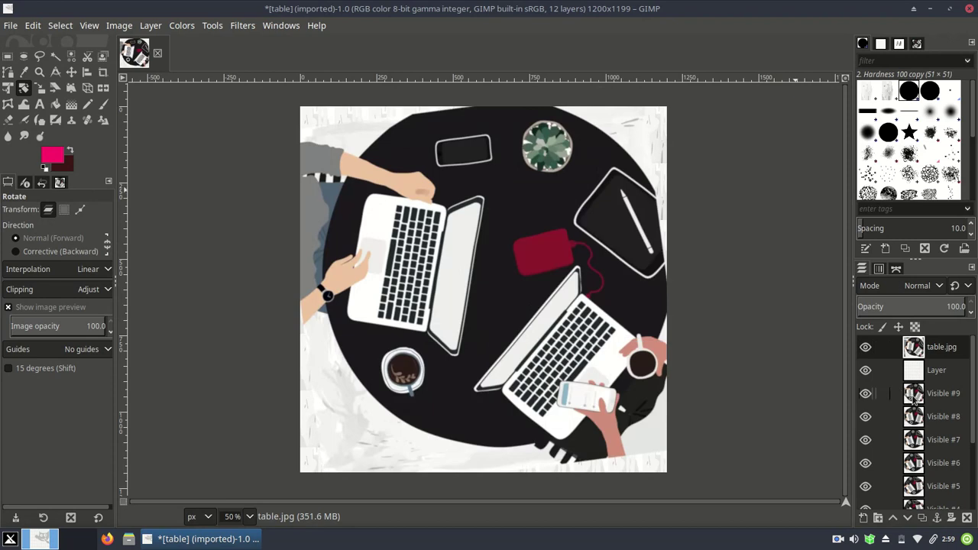
{"action": "left_click", "coordinate": [888, 393]}
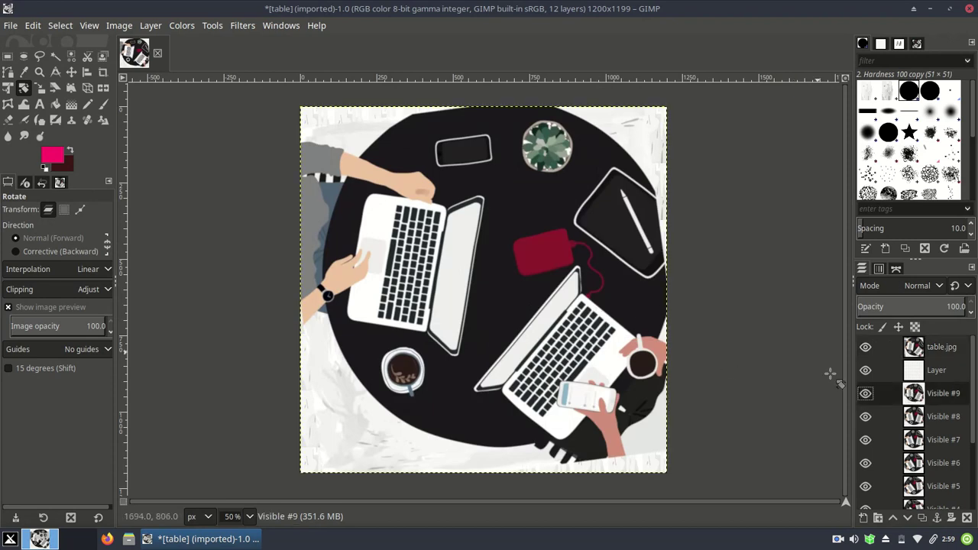
{"action": "right_click", "coordinate": [916, 391]}
{"action": "left_click", "coordinate": [808, 125]}
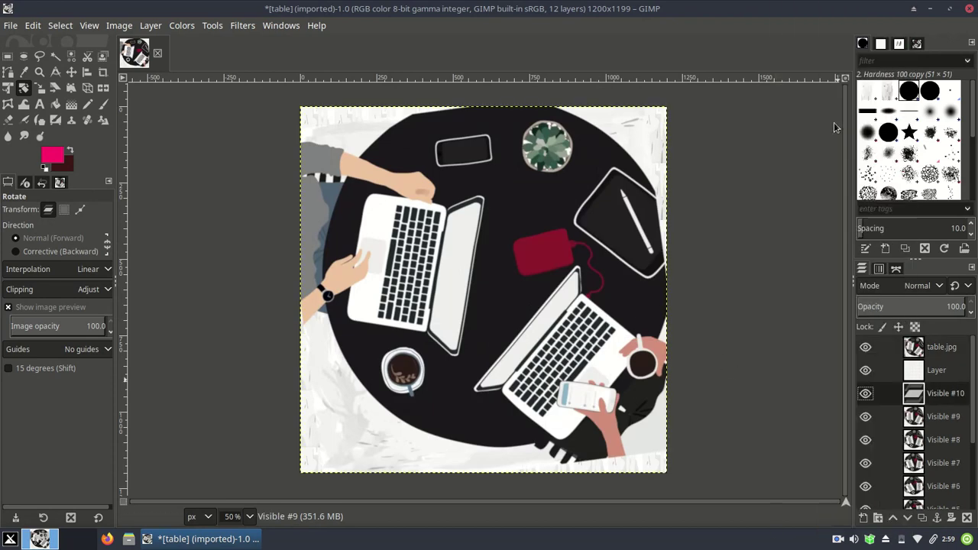
Rotate the table.jpg layer by about 7.5° more around the image centre.
{"action": "left_click", "coordinate": [911, 349]}
{"action": "left_click", "coordinate": [580, 262]}
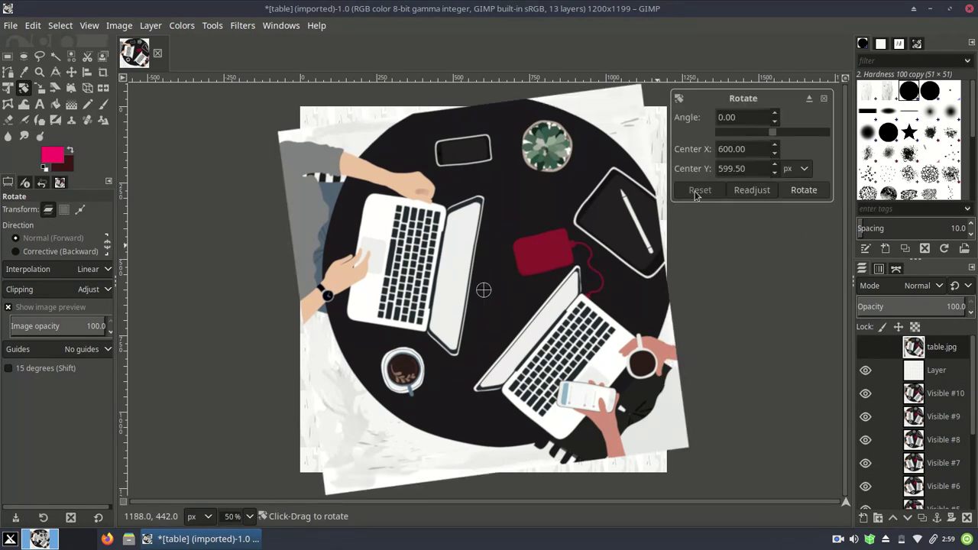
{"action": "scroll", "coordinate": [776, 117], "scroll_direction": "up", "scroll_amount": 10}
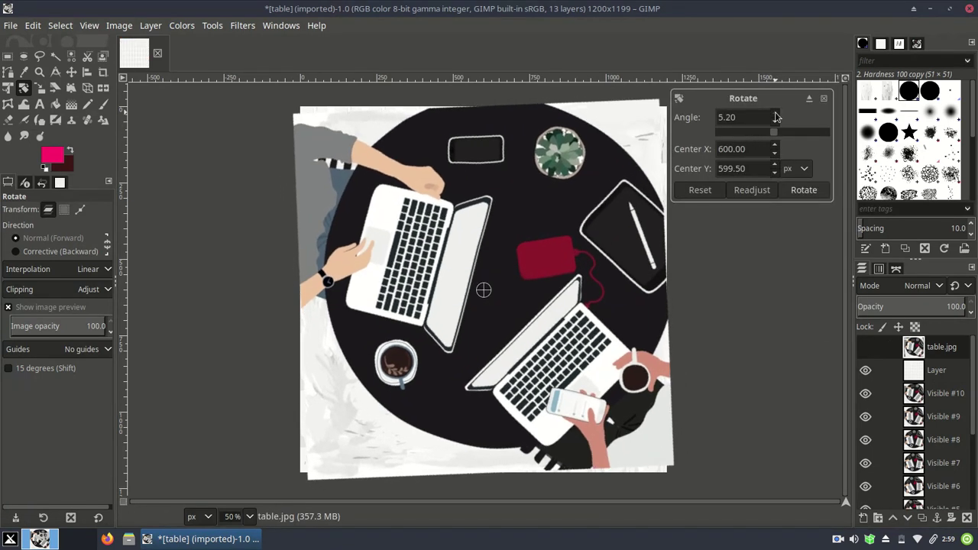
{"action": "scroll", "coordinate": [776, 117], "scroll_direction": "up", "scroll_amount": 7}
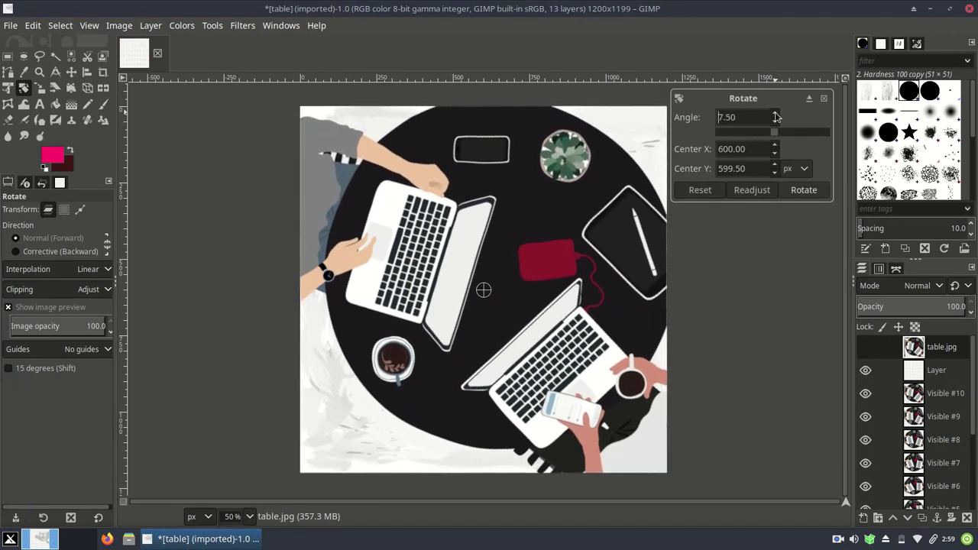
{"action": "scroll", "coordinate": [776, 117], "scroll_direction": "up", "scroll_amount": 1}
{"action": "left_click", "coordinate": [799, 190]}
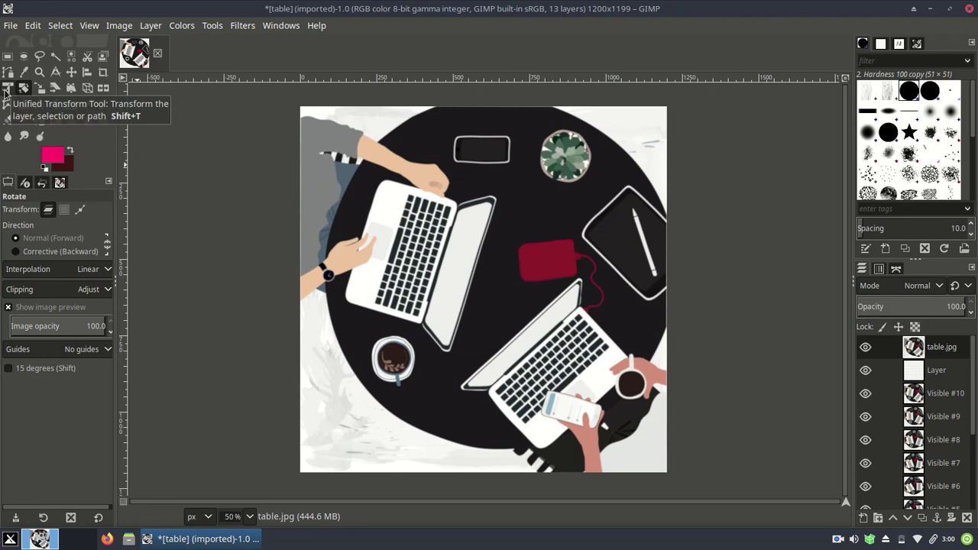
Hide the table.jpg layer and the textured background Layer, keeping Visible #10 and Visible #9 shown.
{"action": "left_click", "coordinate": [866, 370]}
{"action": "left_click", "coordinate": [865, 371]}
{"action": "left_click", "coordinate": [864, 392]}
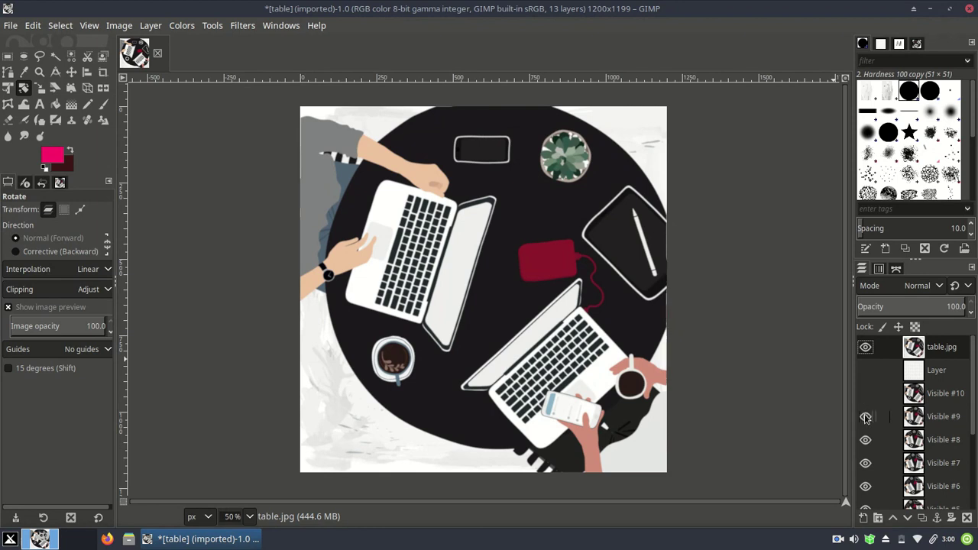
{"action": "left_click", "coordinate": [865, 417]}
{"action": "left_click", "coordinate": [865, 347]}
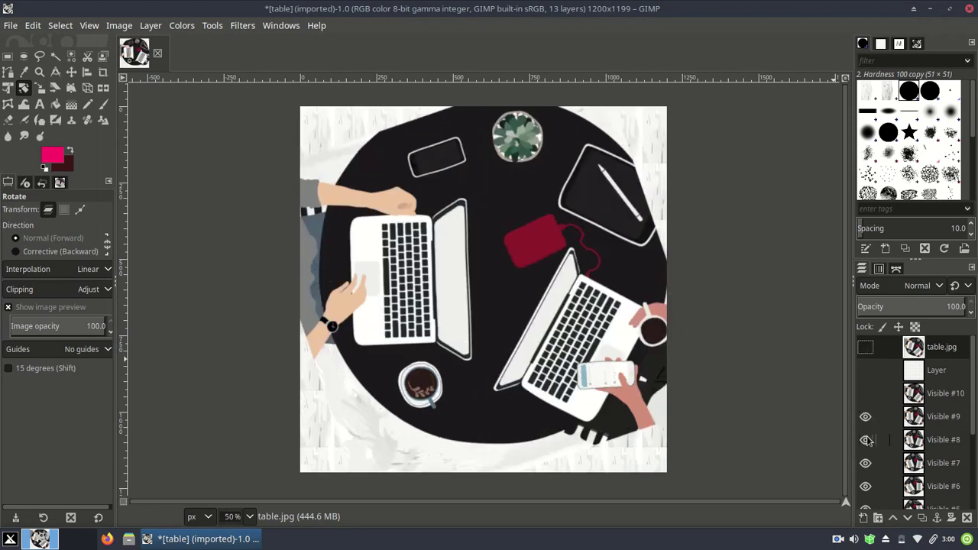
{"action": "left_click", "coordinate": [866, 404]}
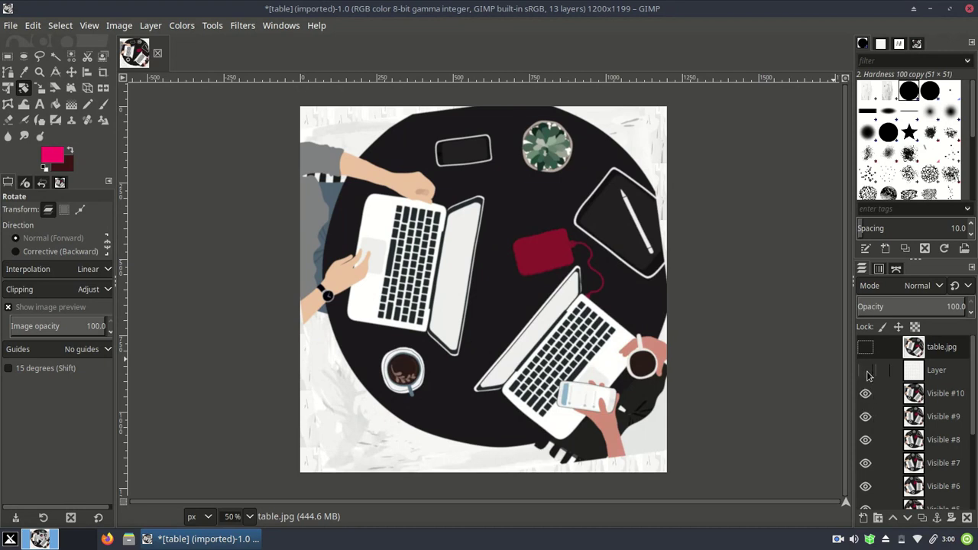
Capture the displayed image as a new layer from visible above Visible #10.
{"action": "left_click", "coordinate": [907, 394]}
{"action": "right_click", "coordinate": [909, 394]}
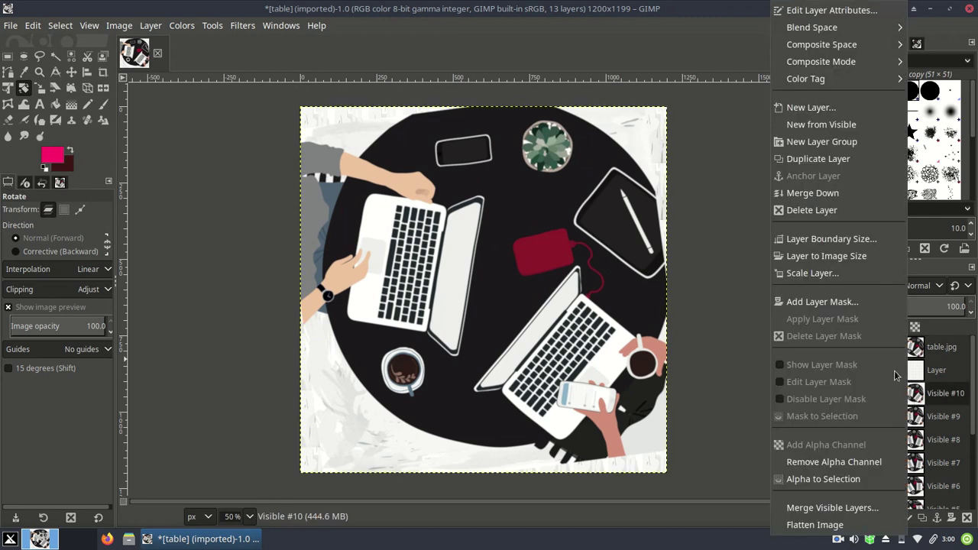
{"action": "left_click", "coordinate": [829, 126]}
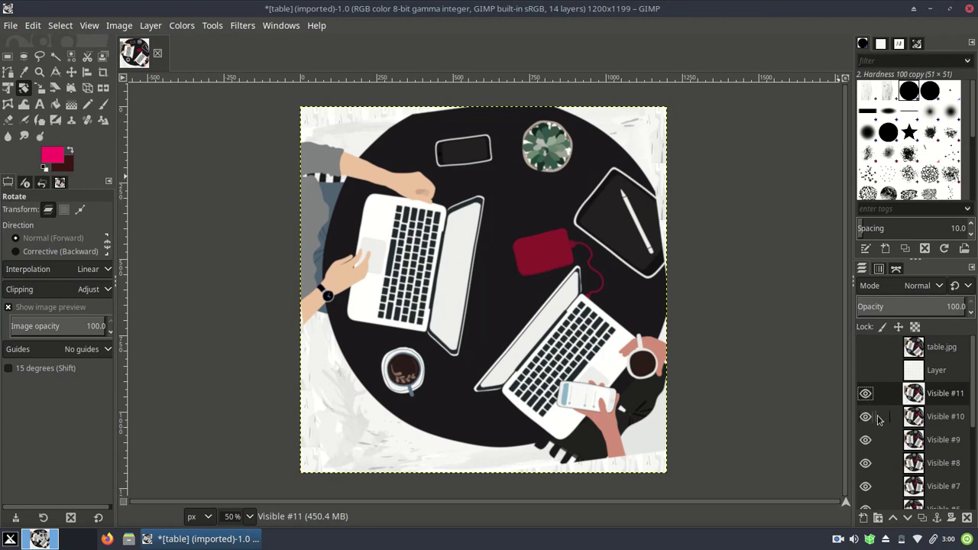
Show the table.jpg layer again and capture the image as a new layer from visible above Visible #11.
{"action": "left_click", "coordinate": [865, 347]}
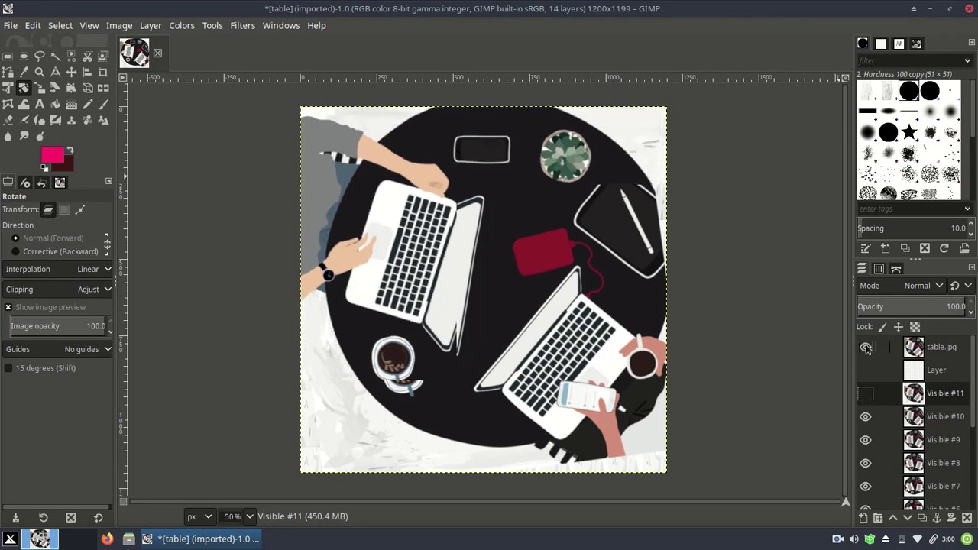
{"action": "right_click", "coordinate": [914, 394]}
{"action": "left_click", "coordinate": [829, 125]}
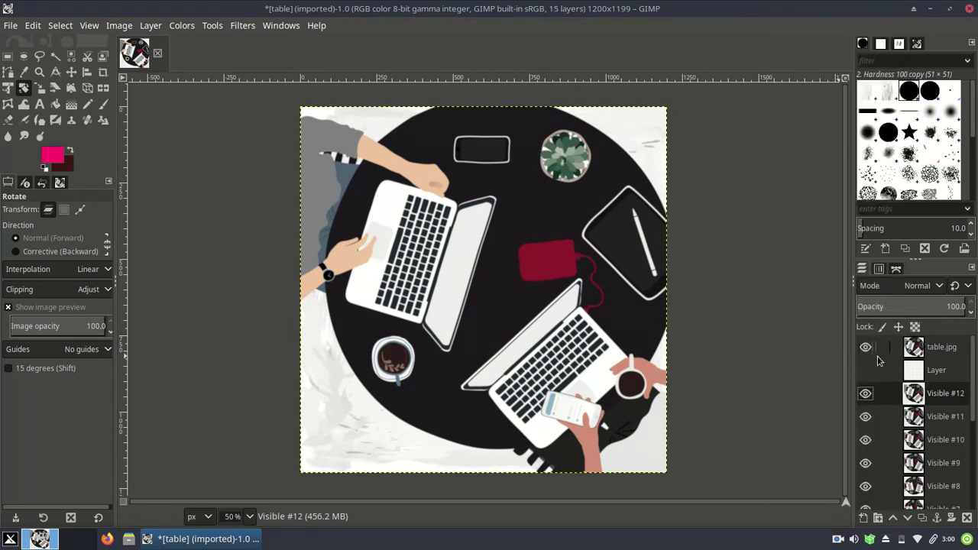
Enlarge the table.jpg layer proportionally with Unified Transform, extending its upper-left corner beyond the canvas.
{"action": "left_click", "coordinate": [915, 348]}
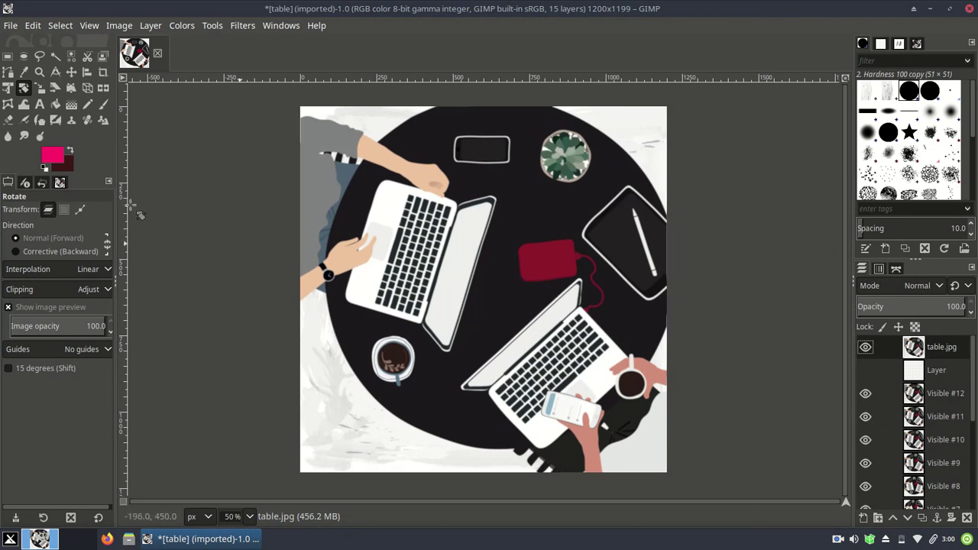
{"action": "left_click", "coordinate": [8, 88]}
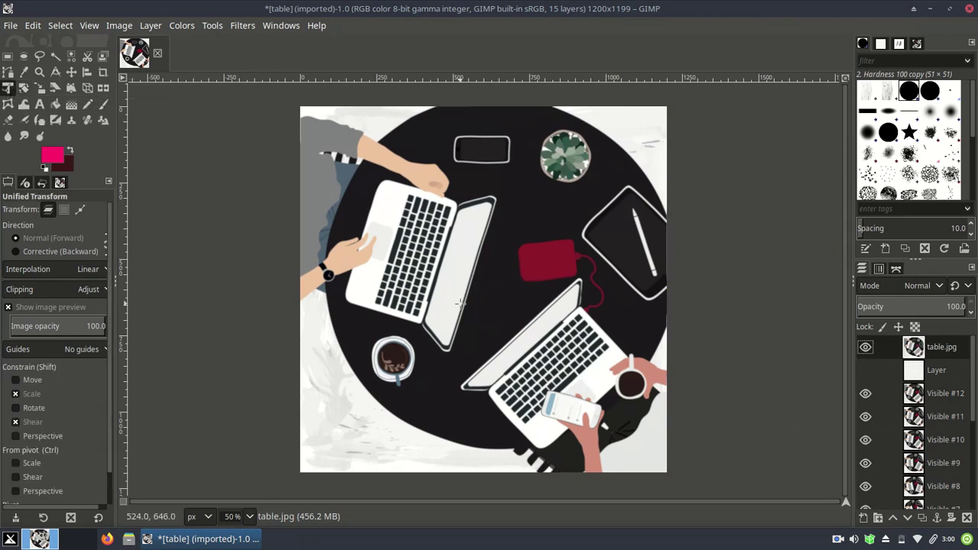
{"action": "scroll", "coordinate": [461, 296], "scroll_direction": "down", "scroll_amount": 1}
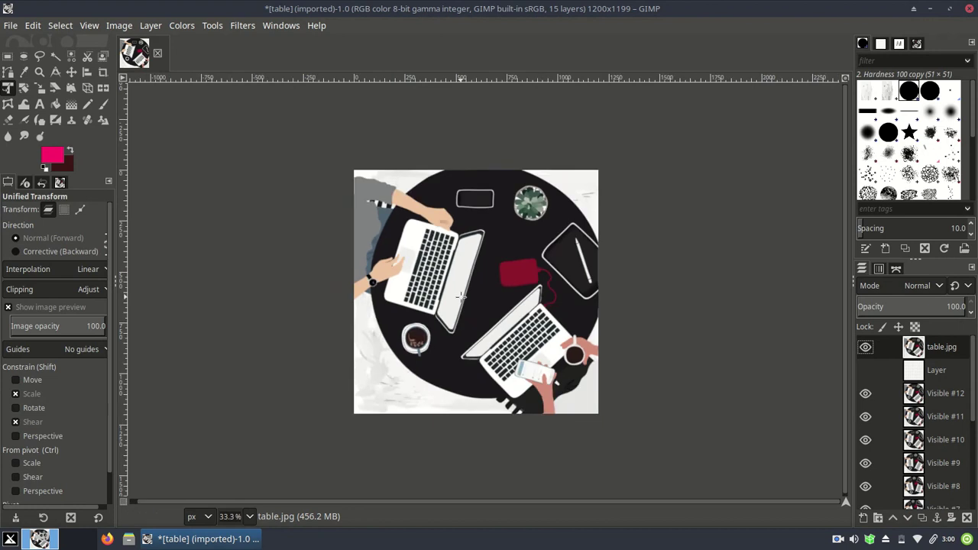
{"action": "left_click", "coordinate": [462, 295]}
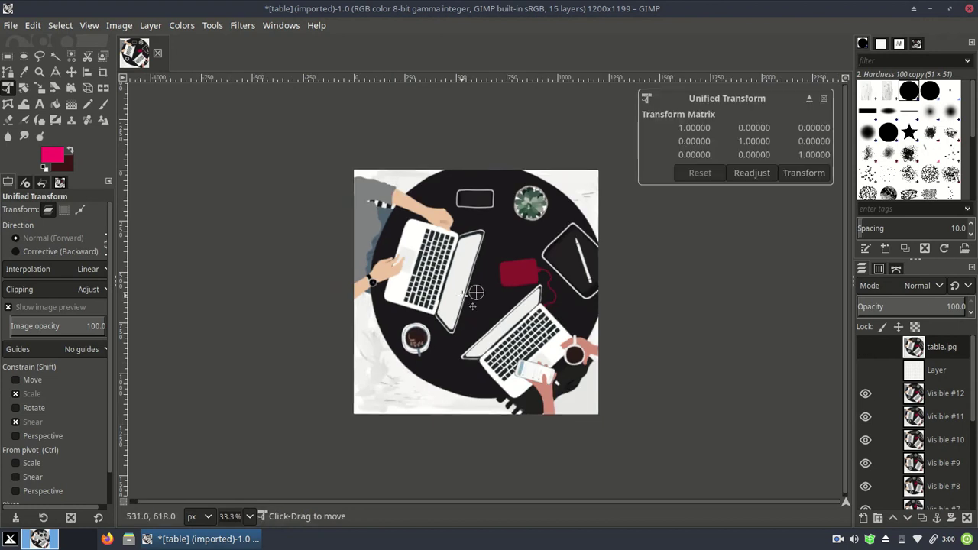
{"action": "left_click", "coordinate": [753, 174]}
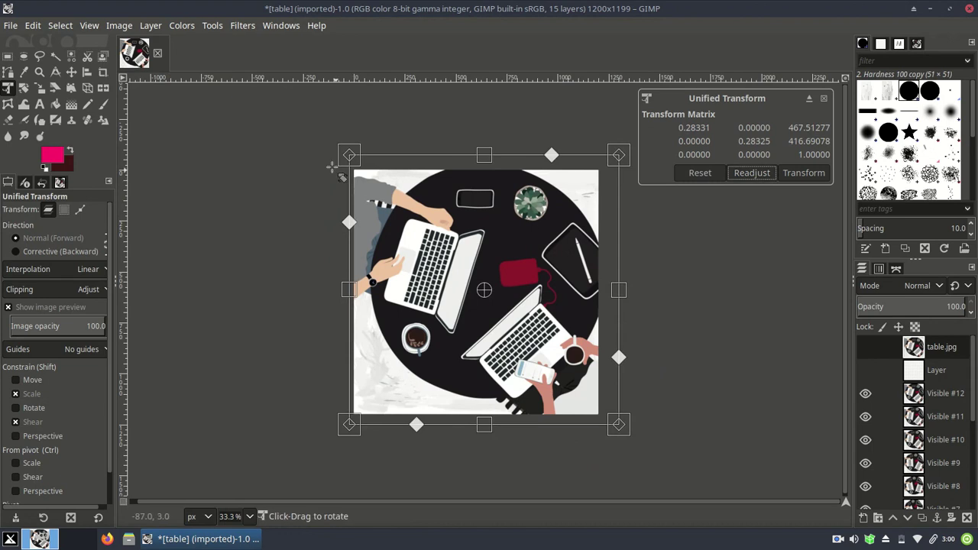
{"action": "left_click_drag", "start_coordinate": [333, 139], "coordinate": [283, 88]}
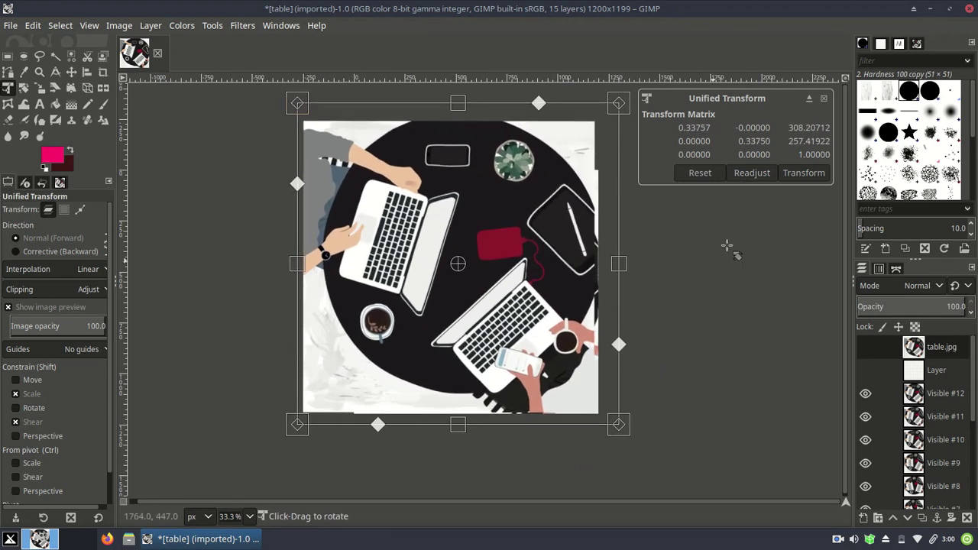
{"action": "left_click", "coordinate": [802, 175]}
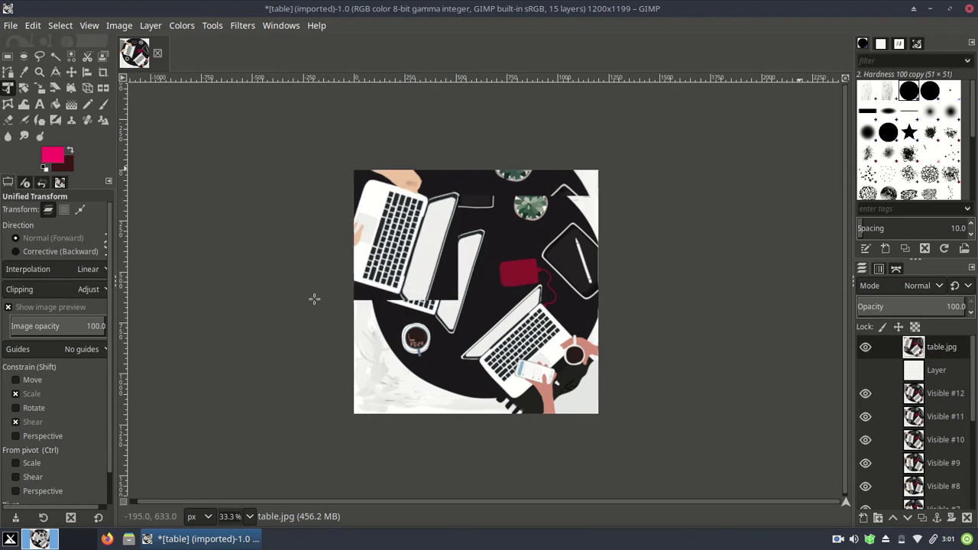
Rotate the enlarged table.jpg layer by 7.80°.
{"action": "left_click", "coordinate": [24, 88]}
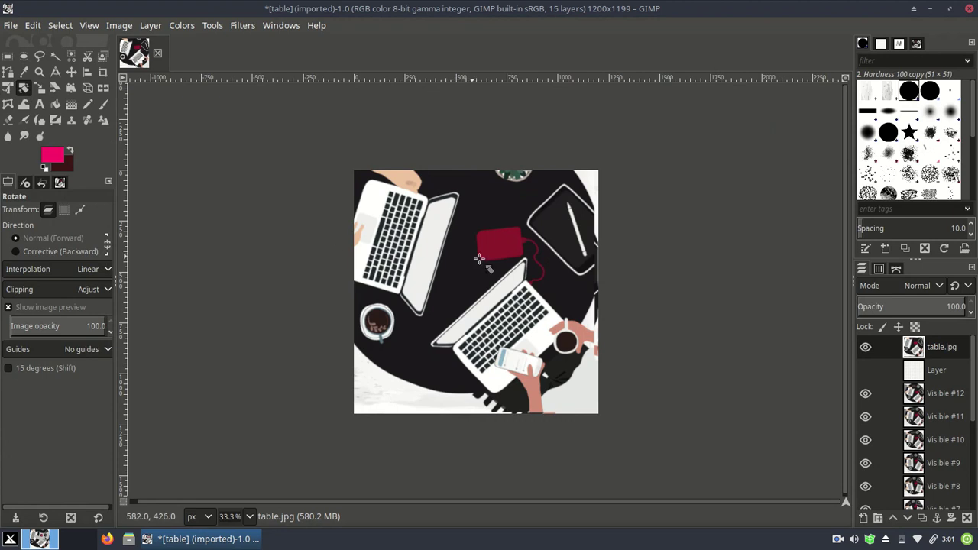
{"action": "left_click", "coordinate": [518, 278]}
{"action": "left_click_drag", "start_coordinate": [773, 116], "coordinate": [774, 117]}
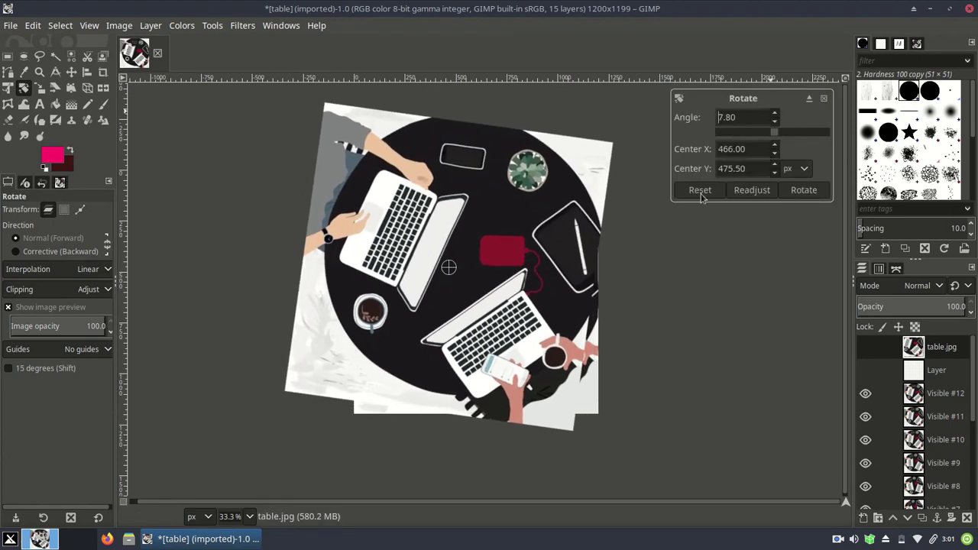
{"action": "left_click", "coordinate": [804, 191]}
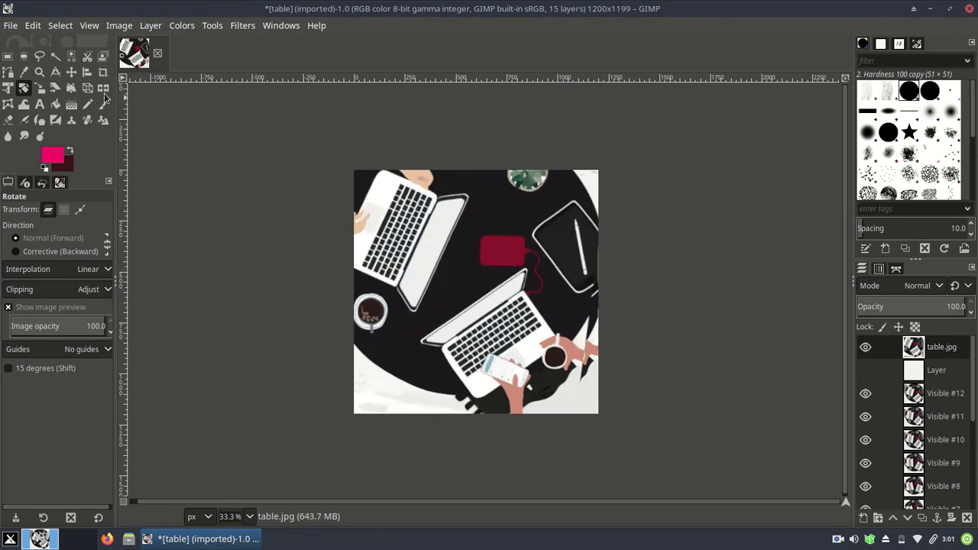
Move the table.jpg layer slightly right and up, and capture the result as a new layer from visible above Visible #12.
{"action": "left_click", "coordinate": [71, 72]}
{"action": "left_click_drag", "start_coordinate": [480, 305], "coordinate": [500, 297]}
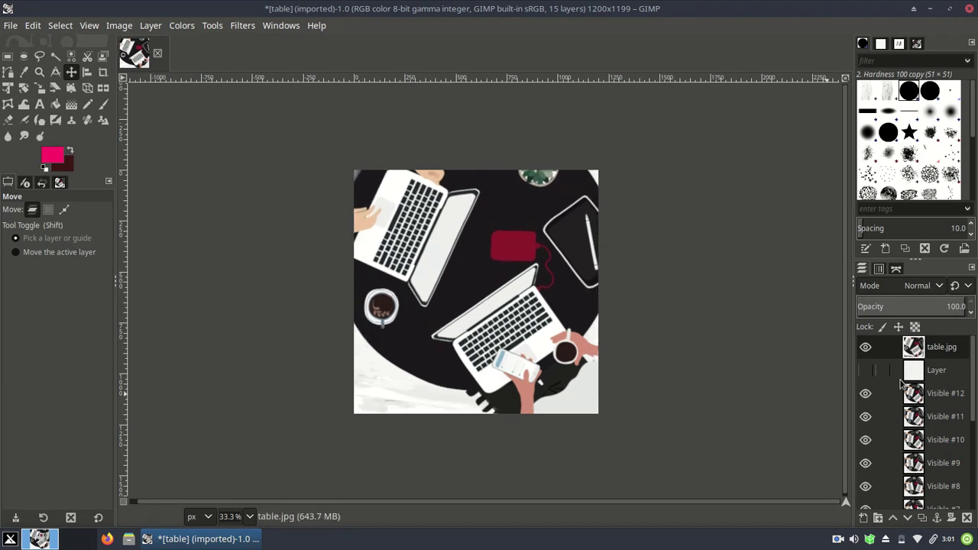
{"action": "left_click", "coordinate": [911, 393]}
{"action": "right_click", "coordinate": [911, 393]}
{"action": "left_click", "coordinate": [821, 124]}
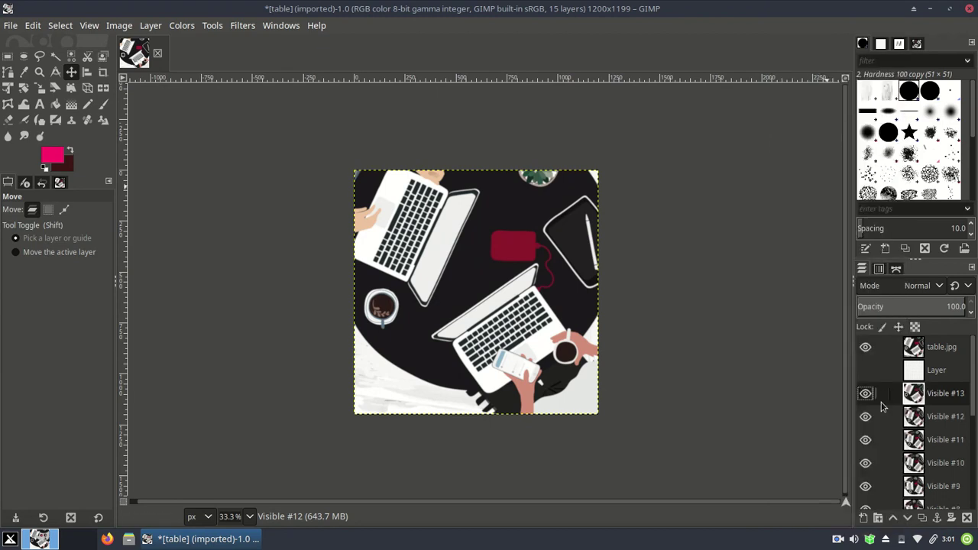
{"action": "left_click", "coordinate": [911, 353]}
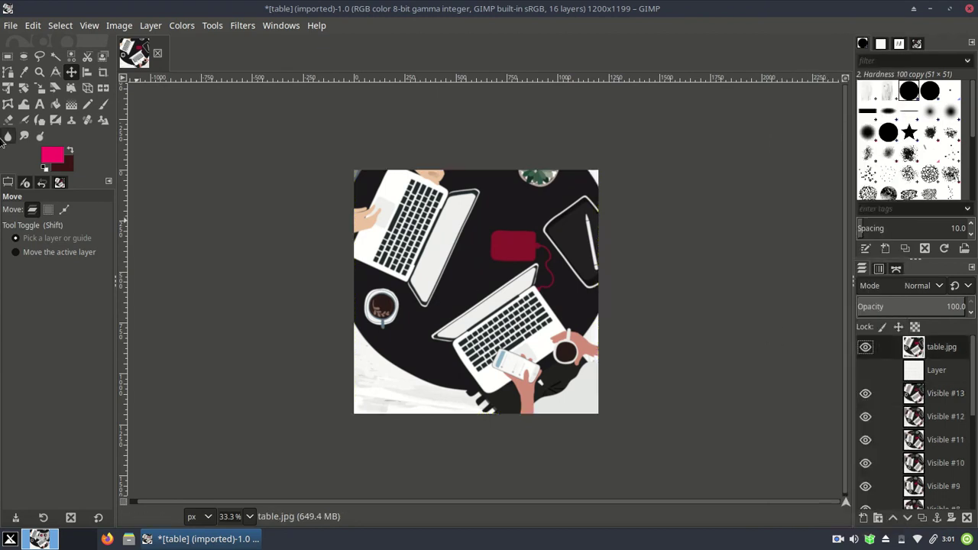
{"action": "left_click", "coordinate": [8, 87]}
{"action": "left_click", "coordinate": [480, 285]}
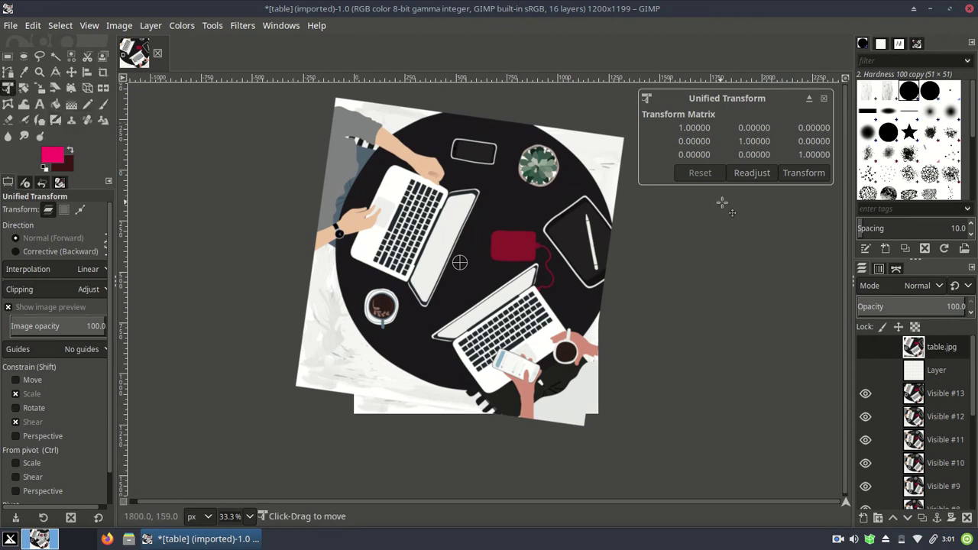
{"action": "left_click", "coordinate": [748, 174]}
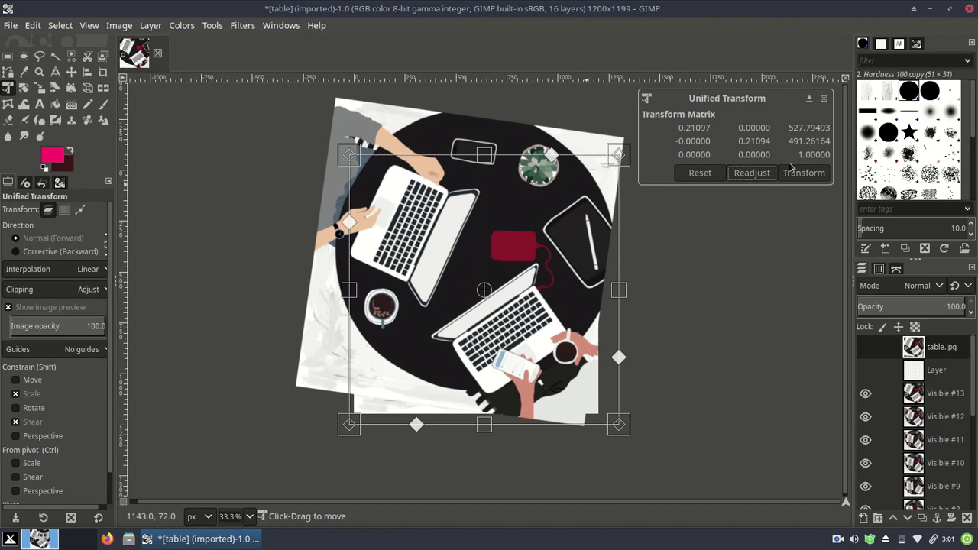
{"action": "left_click", "coordinate": [824, 100]}
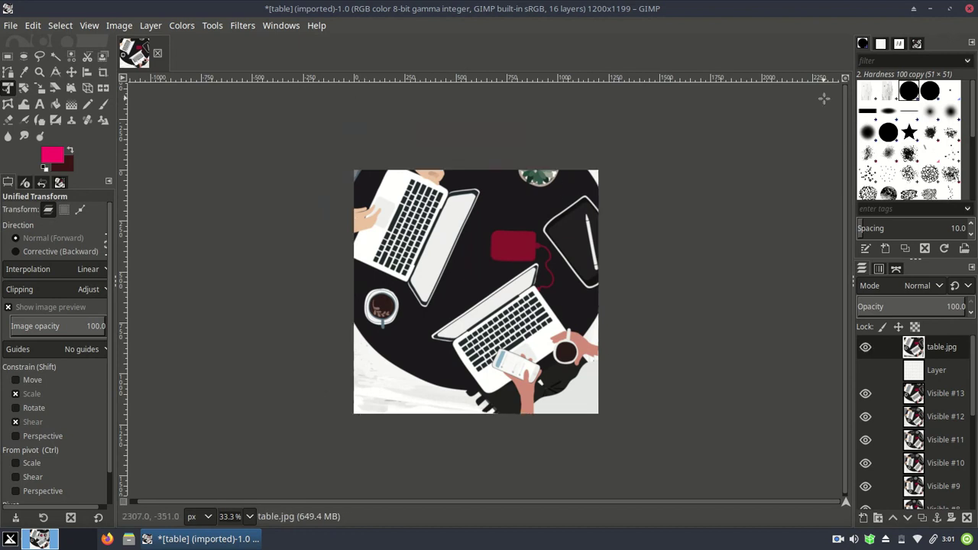
{"action": "left_click", "coordinate": [911, 348]}
{"action": "left_click", "coordinate": [448, 276]}
{"action": "key", "text": "Escape"}
Crop the image to the full canvas area so the table.jpg layer is trimmed to the canvas edges.
{"action": "left_click", "coordinate": [103, 72]}
{"action": "left_click_drag", "start_coordinate": [351, 127], "coordinate": [696, 485]}
{"action": "key", "text": "Return"}
{"action": "left_click", "coordinate": [508, 329]}
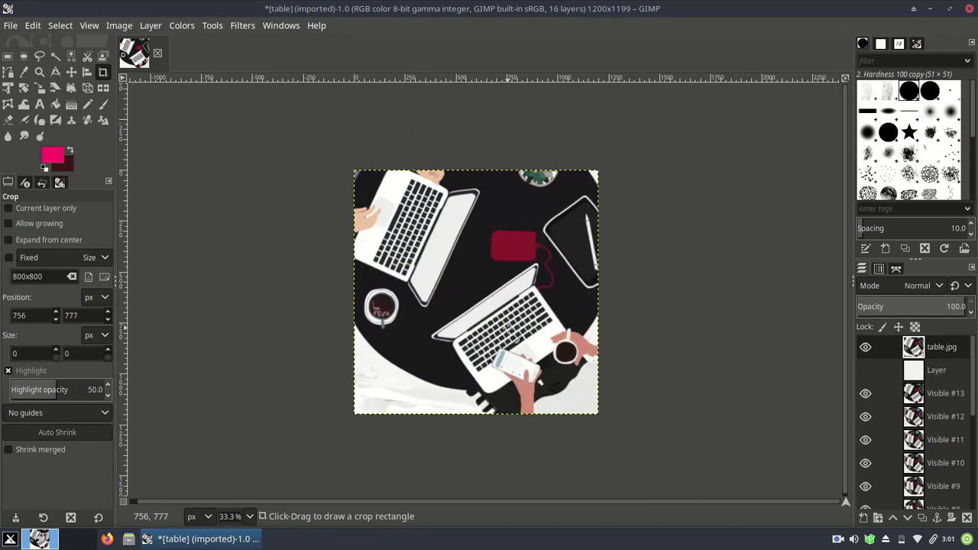
Enlarge the table.jpg layer proportionally to about 1.28 times with Unified Transform, extending it above and beyond both sides of the canvas.
{"action": "left_click", "coordinate": [9, 89]}
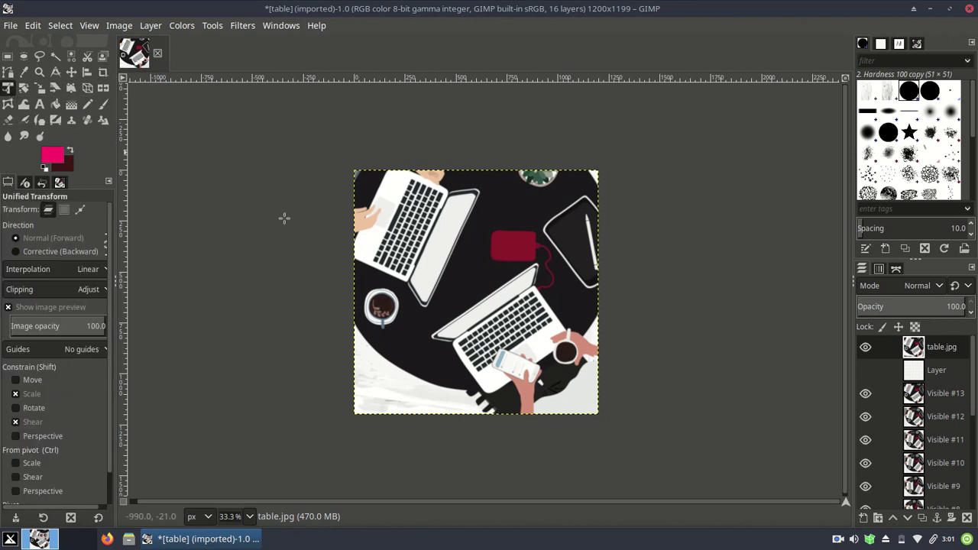
{"action": "left_click", "coordinate": [480, 259]}
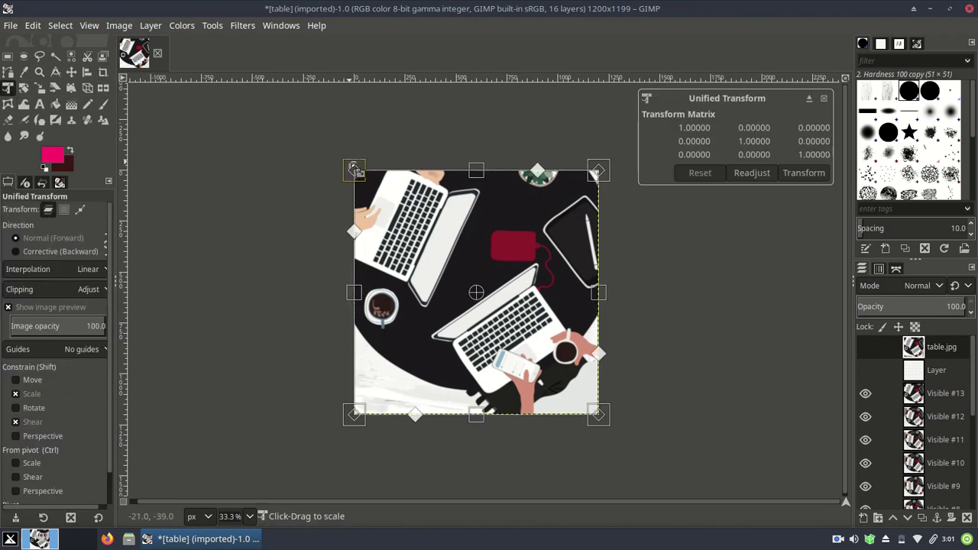
{"action": "left_click_drag", "start_coordinate": [477, 169], "coordinate": [506, 104]}
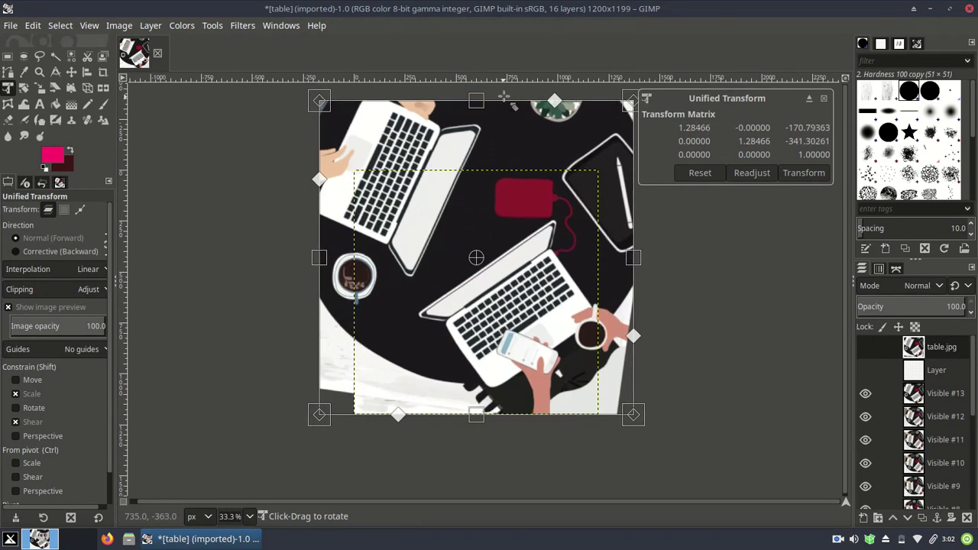
{"action": "key", "text": "Return"}
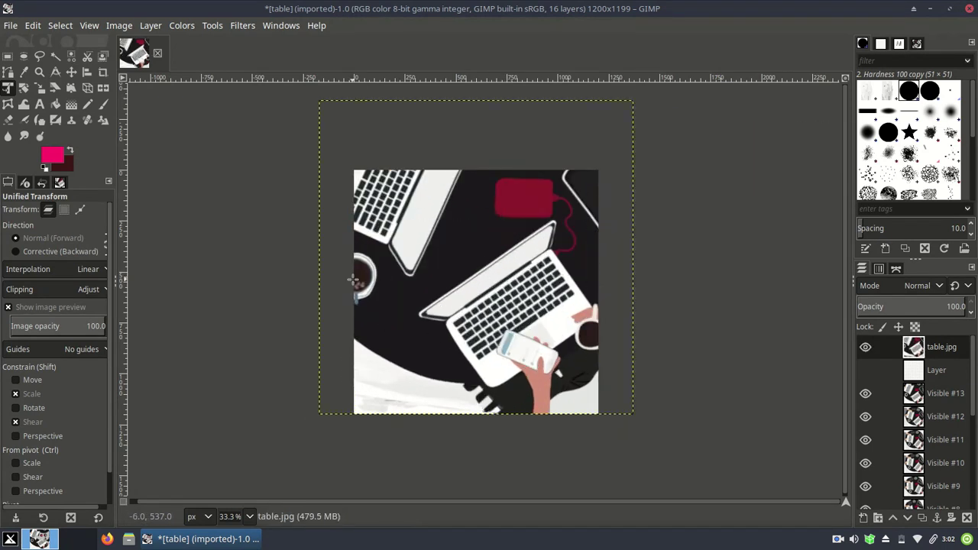
Rotate the enlarged table.jpg layer by 8.10°.
{"action": "key", "text": "shift+r"}
{"action": "left_click", "coordinate": [483, 269]}
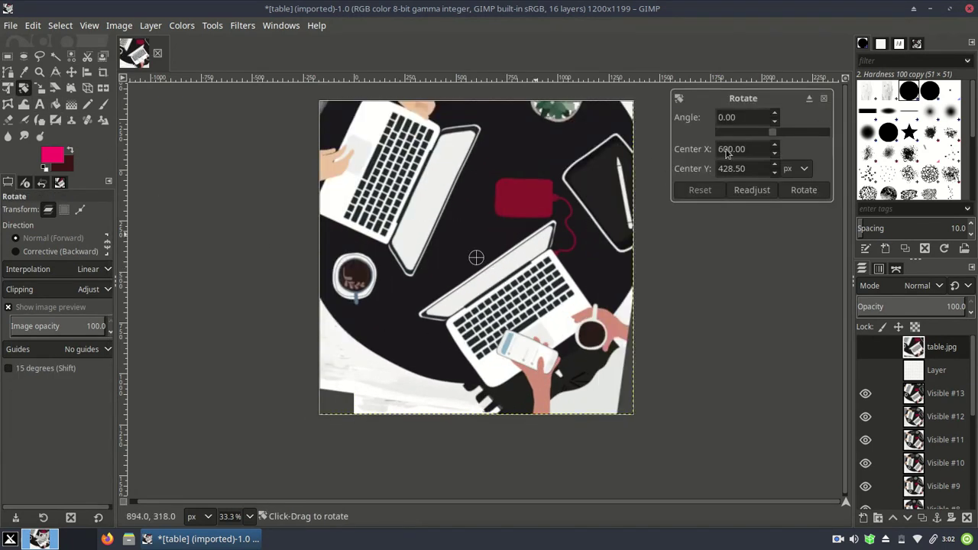
{"action": "mouse_move", "coordinate": [773, 116]}
{"action": "left_mouse_down"}
{"action": "mouse_move", "coordinate": [804, 128]}
{"action": "mouse_move", "coordinate": [777, 126]}
{"action": "left_mouse_up"}
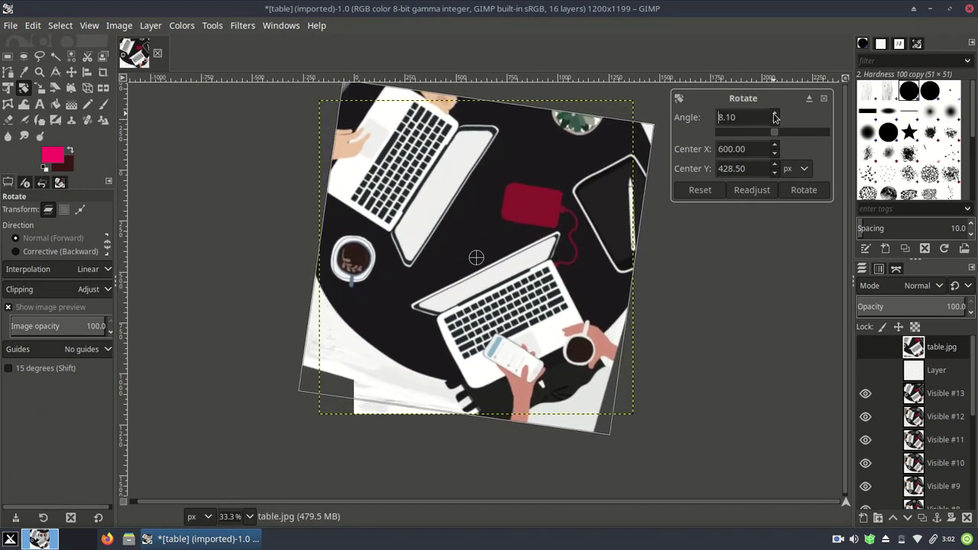
{"action": "left_click", "coordinate": [802, 189]}
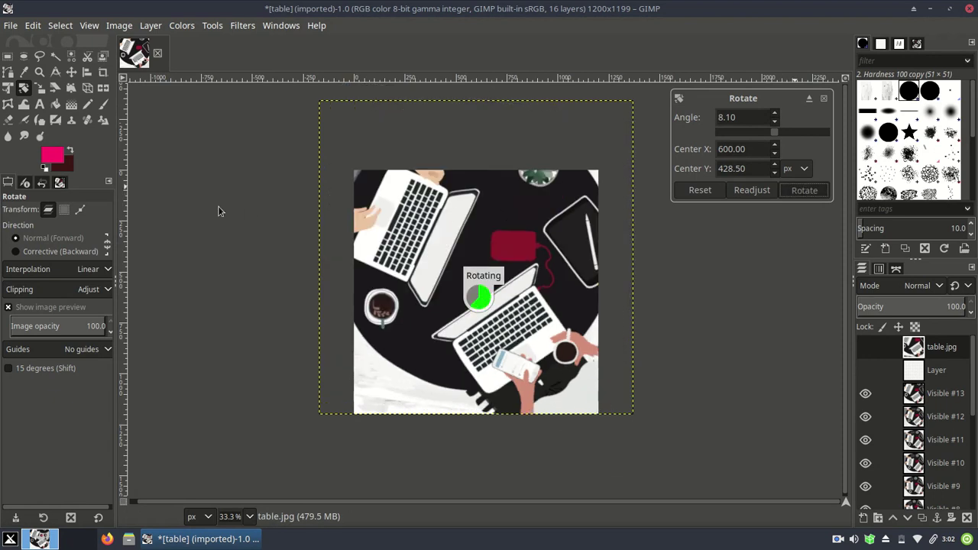
Move the table.jpg layer slightly right and up, and capture the result as a new layer from visible above Visible #13.
{"action": "left_click", "coordinate": [71, 71]}
{"action": "left_click_drag", "start_coordinate": [437, 258], "coordinate": [451, 253]}
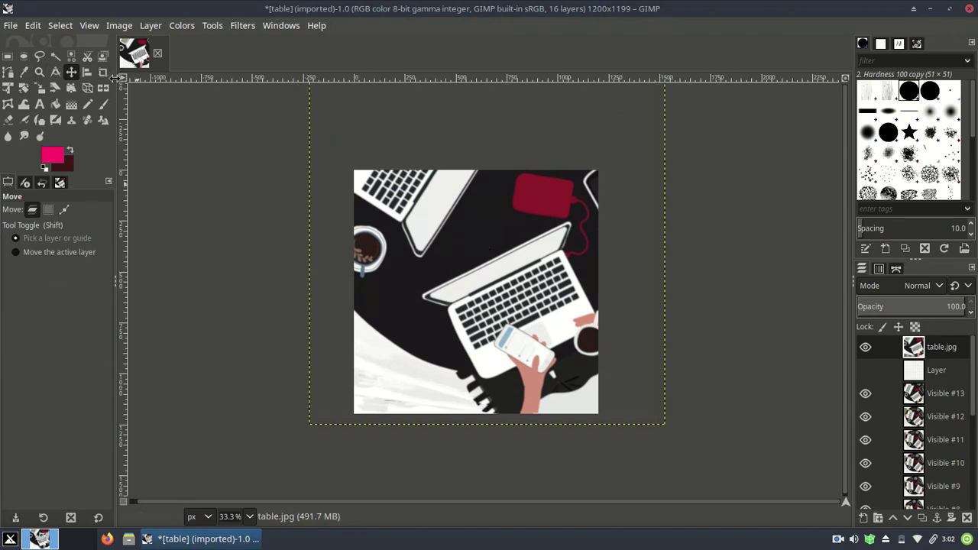
{"action": "left_click", "coordinate": [911, 393]}
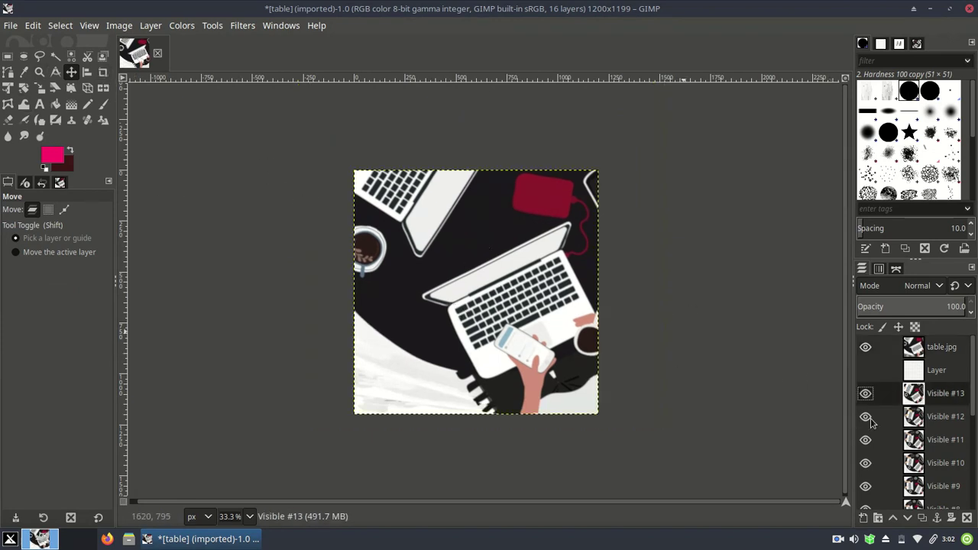
{"action": "right_click", "coordinate": [915, 392]}
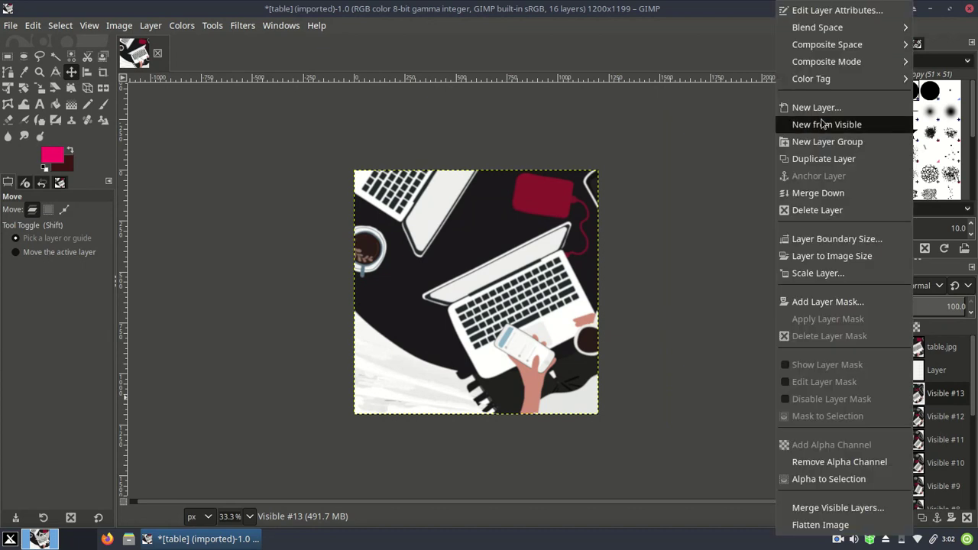
{"action": "left_click", "coordinate": [824, 125]}
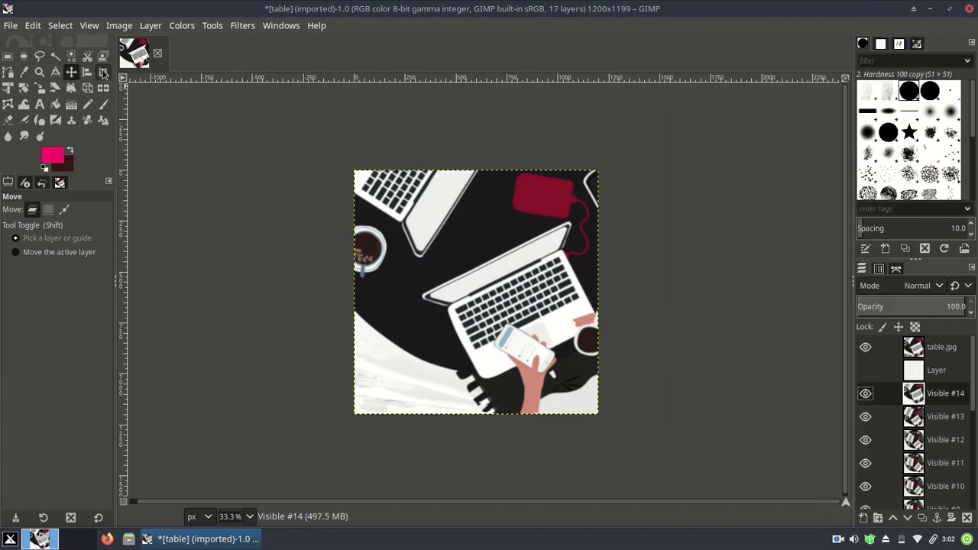
Crop to the full 1200 × 1199 px canvas with the table.jpg layer active, removing its parts outside the canvas.
{"action": "left_click", "coordinate": [103, 72]}
{"action": "mouse_move", "coordinate": [286, 160]}
{"action": "left_mouse_down"}
{"action": "mouse_move", "coordinate": [524, 428]}
{"action": "mouse_move", "coordinate": [604, 428]}
{"action": "left_mouse_up"}
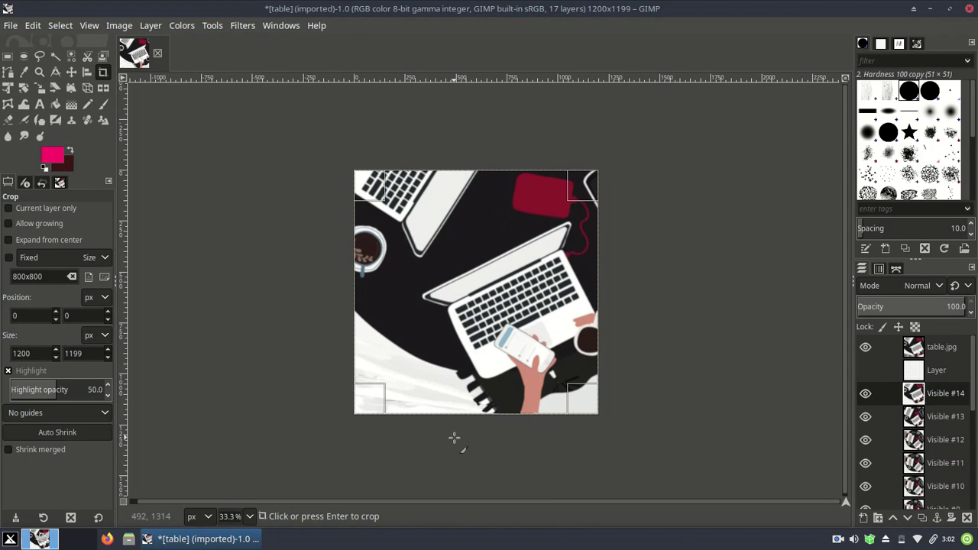
{"action": "left_click", "coordinate": [922, 351]}
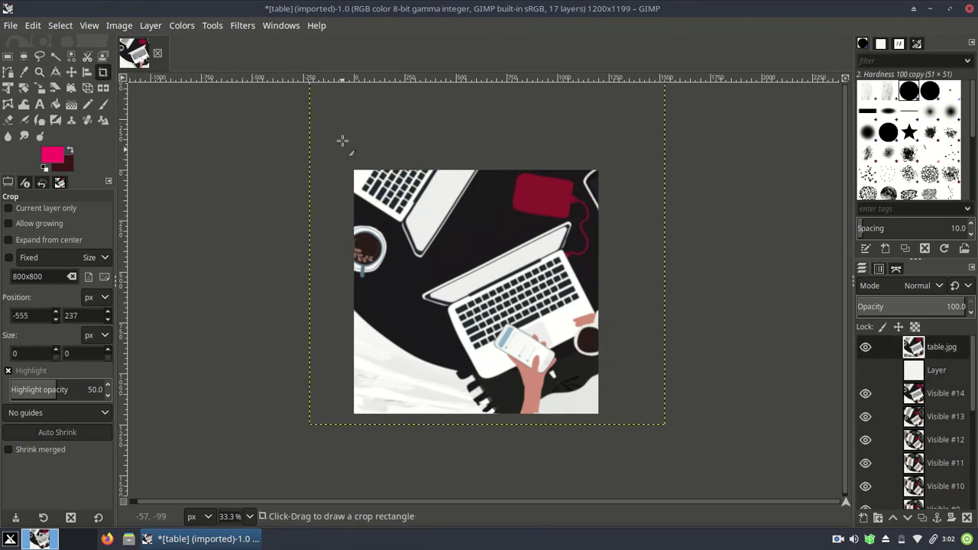
{"action": "key", "text": "Return"}
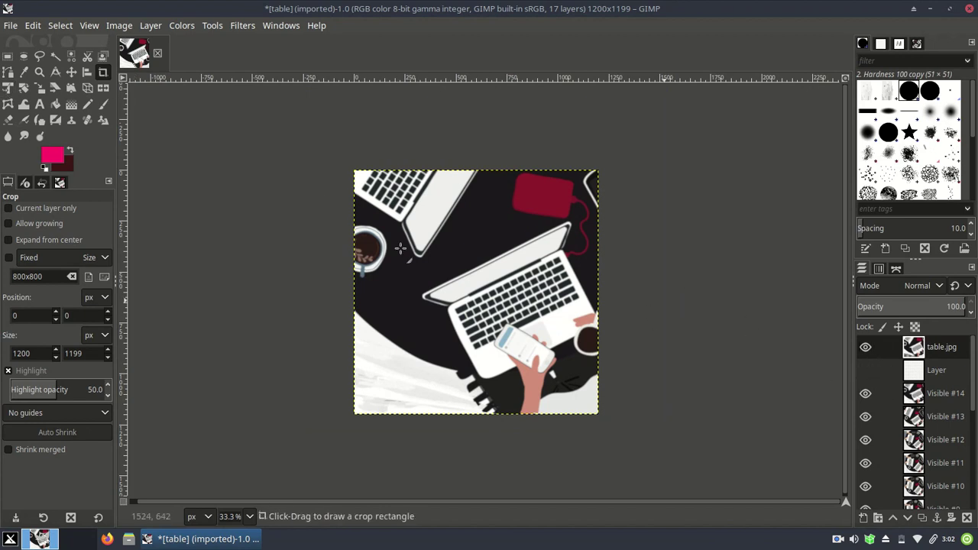
Enlarge the table.jpg layer proportionally to about 1.31 times with Unified Transform, extending it beyond all sides of the canvas.
{"action": "left_click", "coordinate": [10, 89]}
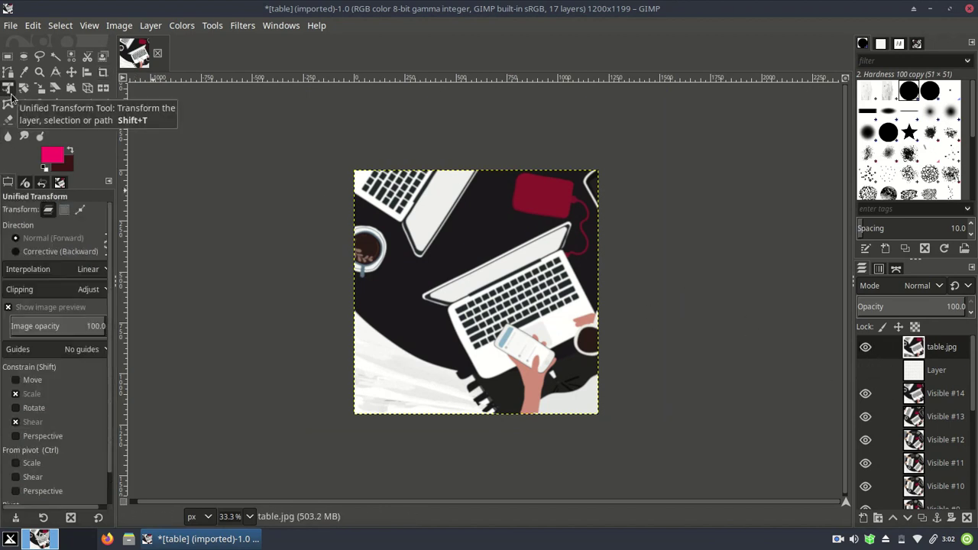
{"action": "left_click", "coordinate": [426, 287]}
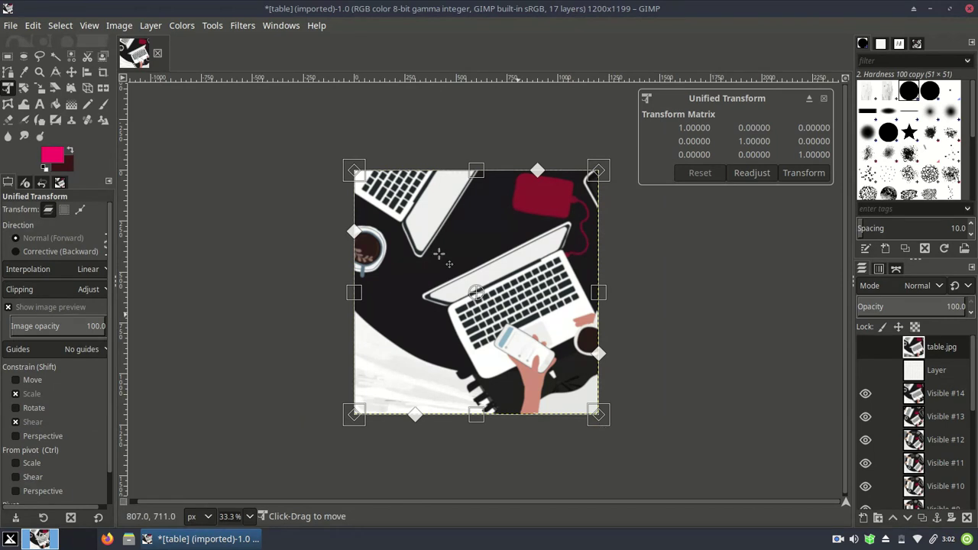
{"action": "left_click_drag", "start_coordinate": [475, 170], "coordinate": [475, 109]}
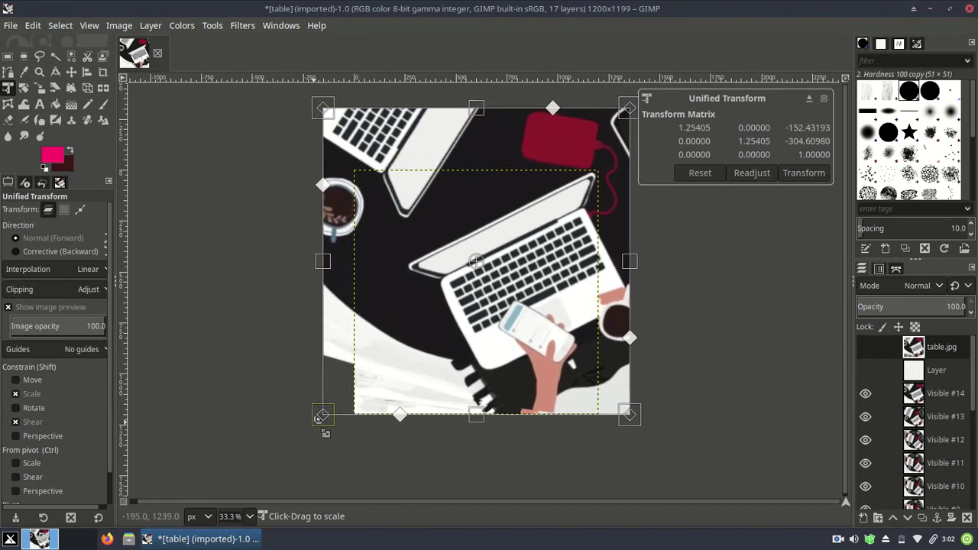
{"action": "left_click_drag", "start_coordinate": [320, 417], "coordinate": [290, 420]}
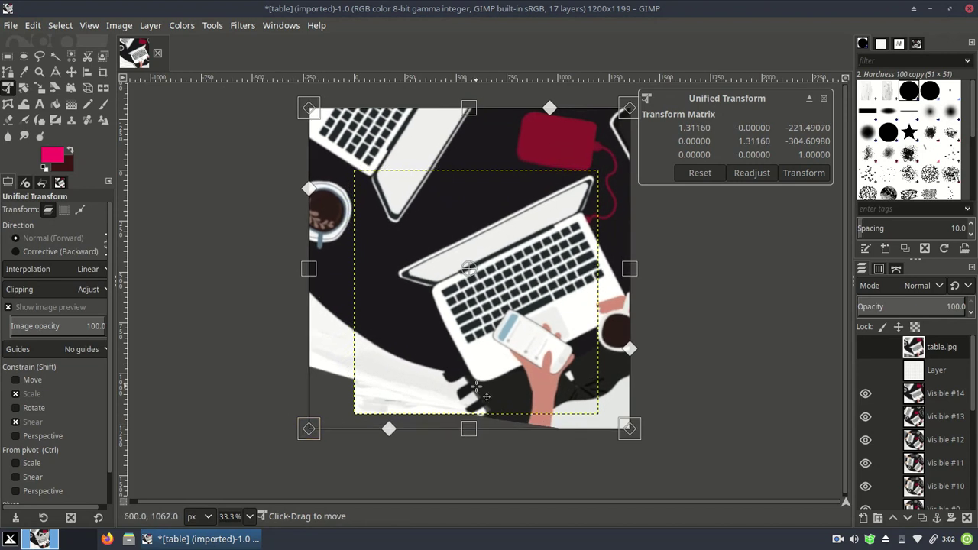
{"action": "key", "text": "Return"}
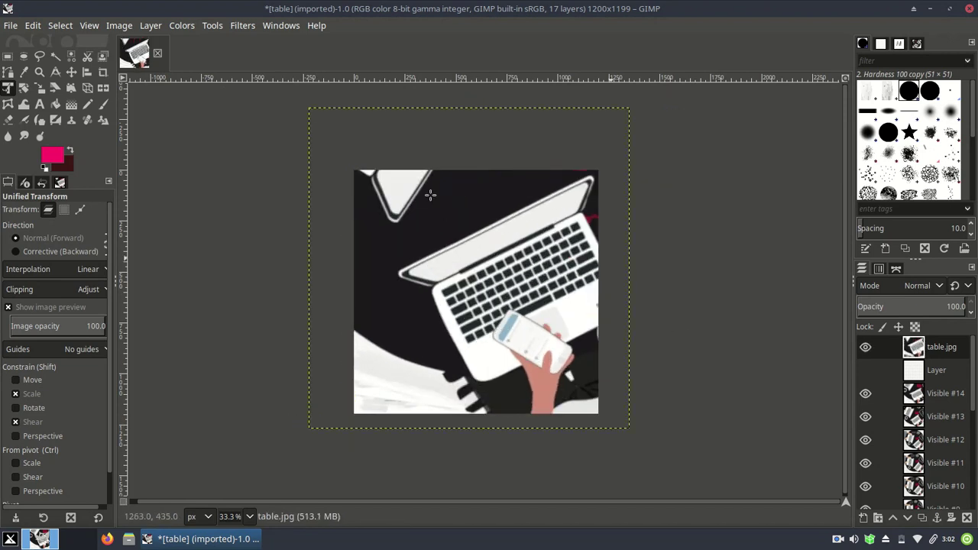
Rotate the enlarged table.jpg layer by 7.40°.
{"action": "left_click", "coordinate": [23, 88]}
{"action": "left_click", "coordinate": [459, 243]}
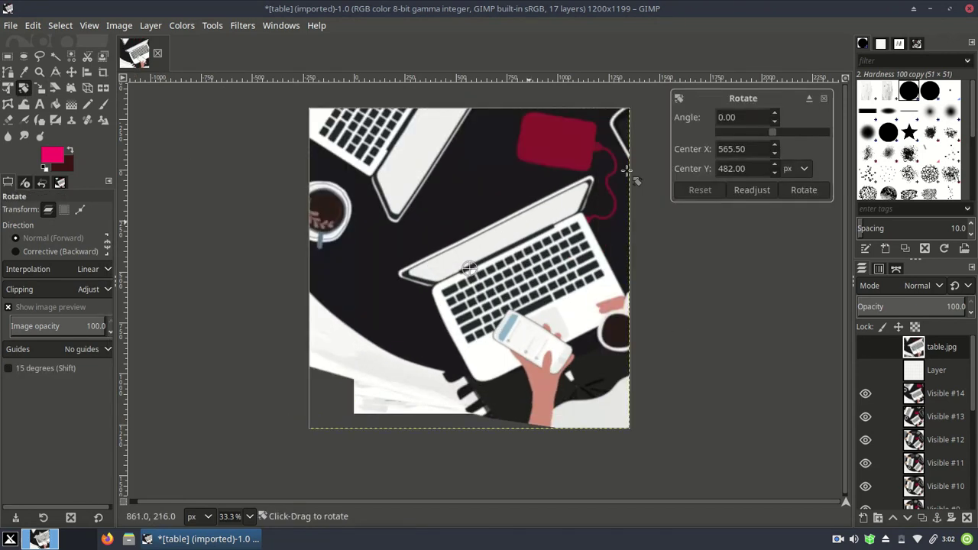
{"action": "left_click", "coordinate": [775, 115]}
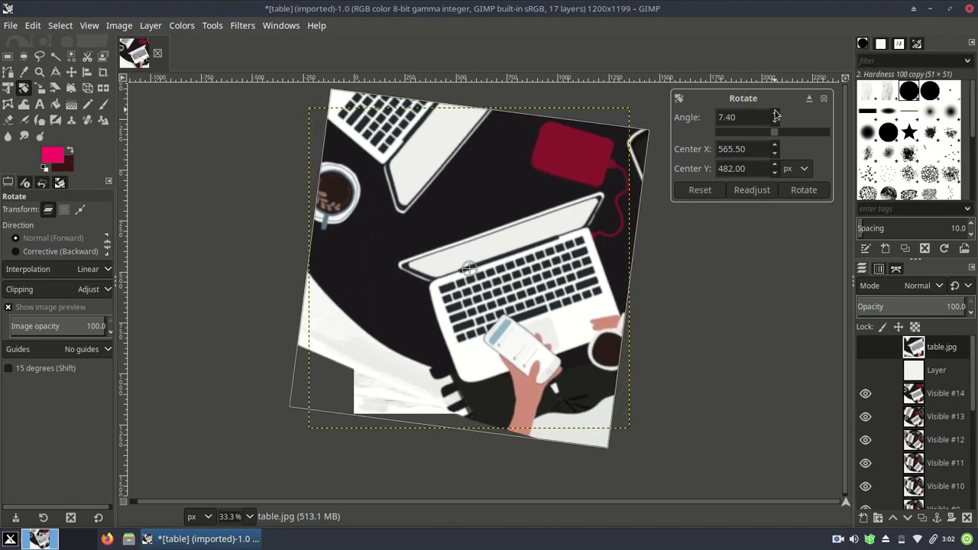
{"action": "left_click", "coordinate": [804, 190]}
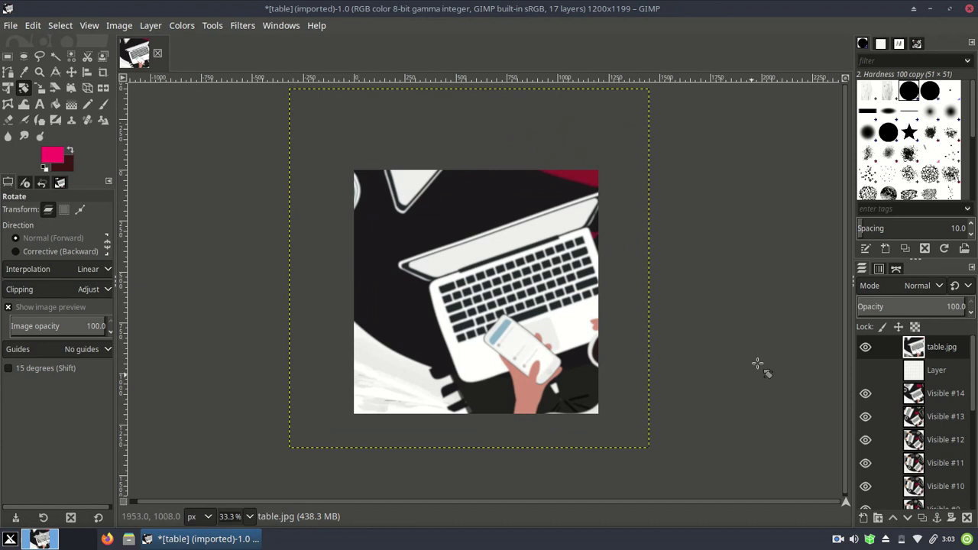
Capture the current image as a new layer from visible above Visible #14.
{"action": "left_click", "coordinate": [918, 396]}
{"action": "right_click", "coordinate": [918, 396]}
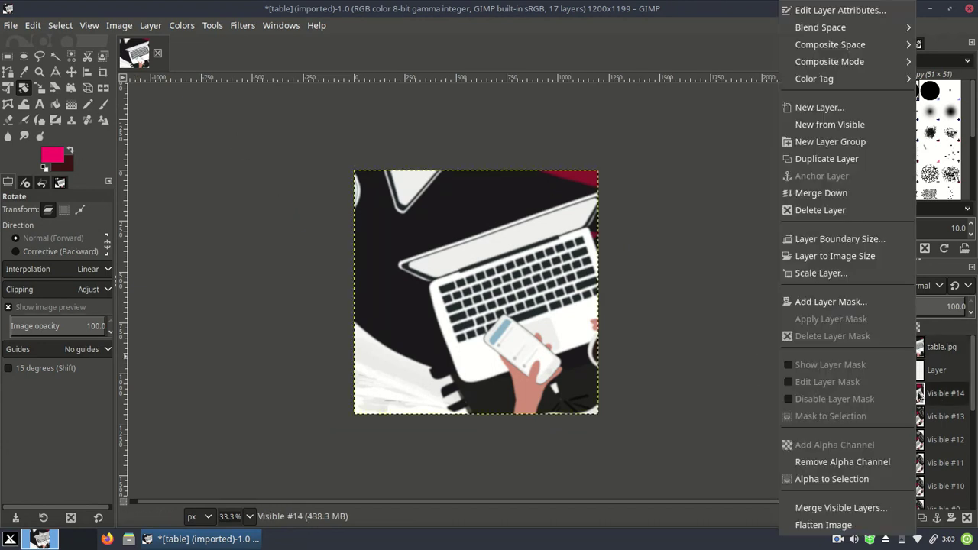
{"action": "left_click", "coordinate": [821, 126]}
Select the table.jpg layer and crop to the full 1200 × 1199 px canvas to trim its overhanging parts.
{"action": "left_click", "coordinate": [915, 352]}
{"action": "left_click", "coordinate": [102, 72]}
{"action": "left_click_drag", "start_coordinate": [338, 164], "coordinate": [600, 471]}
{"action": "left_click", "coordinate": [522, 430]}
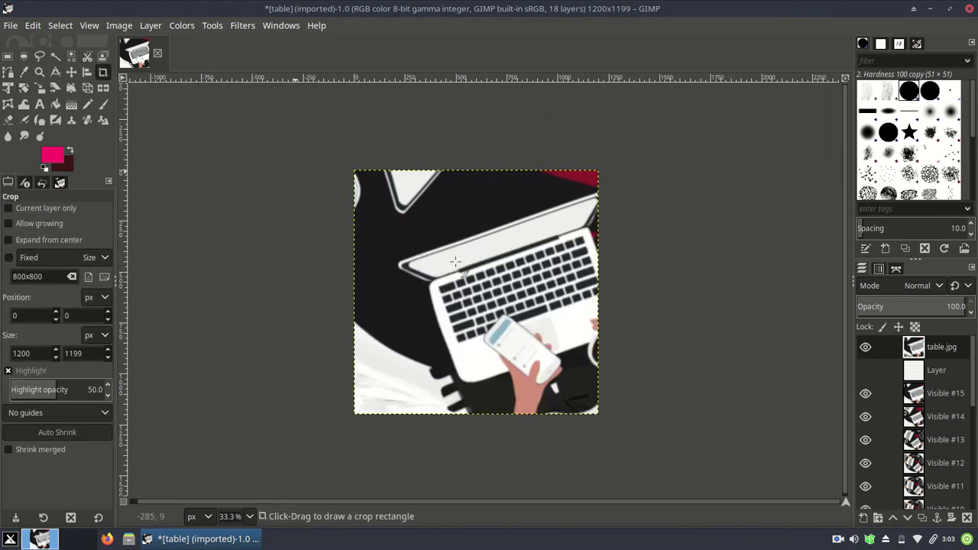
Rotate the table.jpg layer slightly clockwise and enlarge it proportionally to about 1.2 times toward its upper-left corner with Unified Transform.
{"action": "key", "text": "shift+t"}
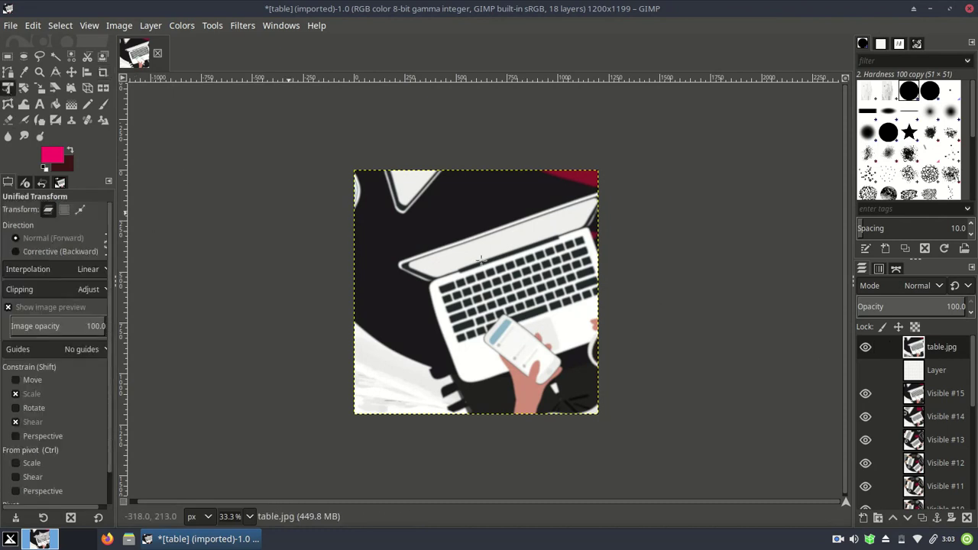
{"action": "left_click", "coordinate": [478, 281]}
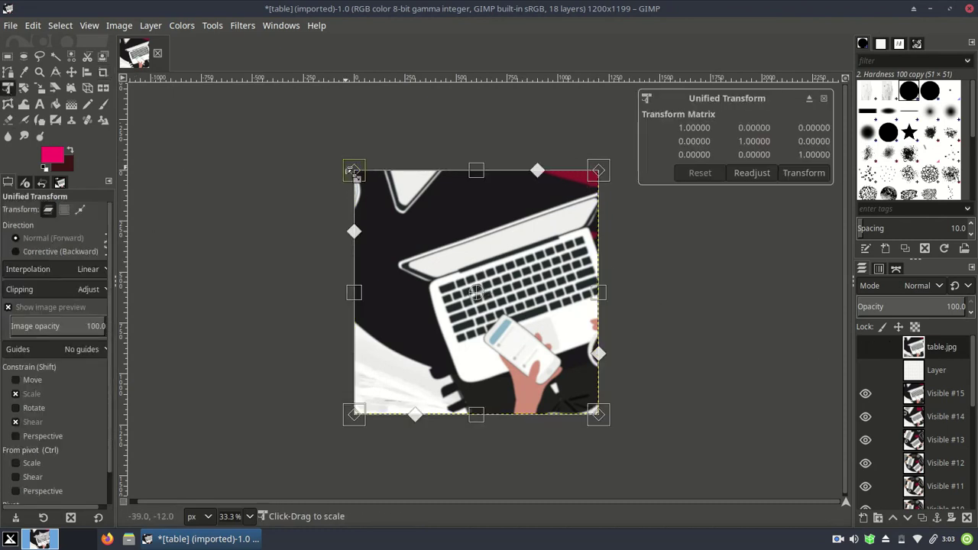
{"action": "left_click_drag", "start_coordinate": [343, 157], "coordinate": [326, 124]}
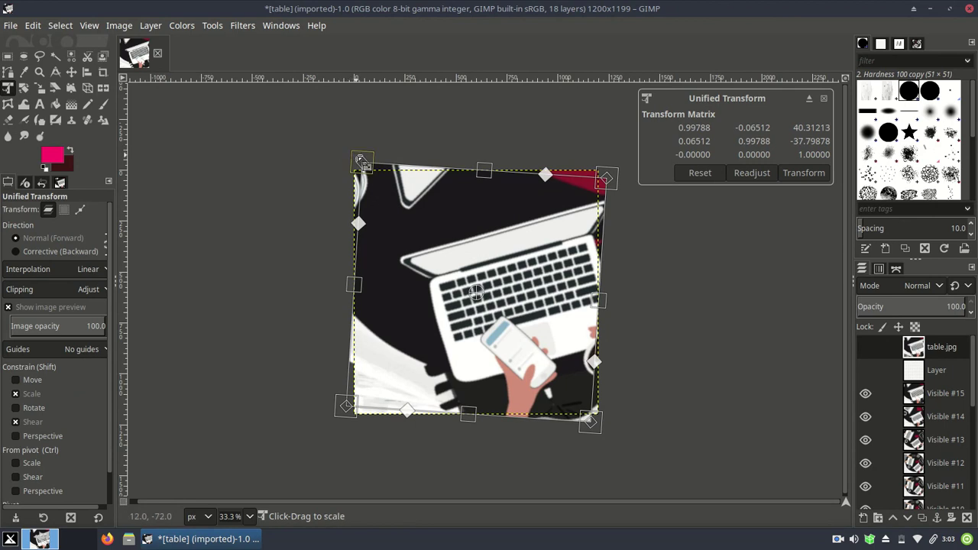
{"action": "left_click_drag", "start_coordinate": [360, 160], "coordinate": [316, 101]}
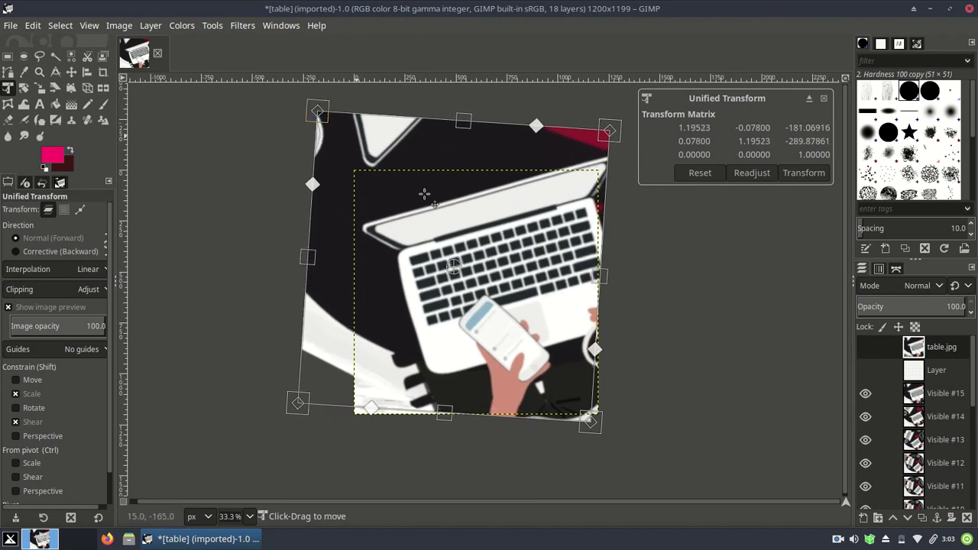
{"action": "key", "text": "Return"}
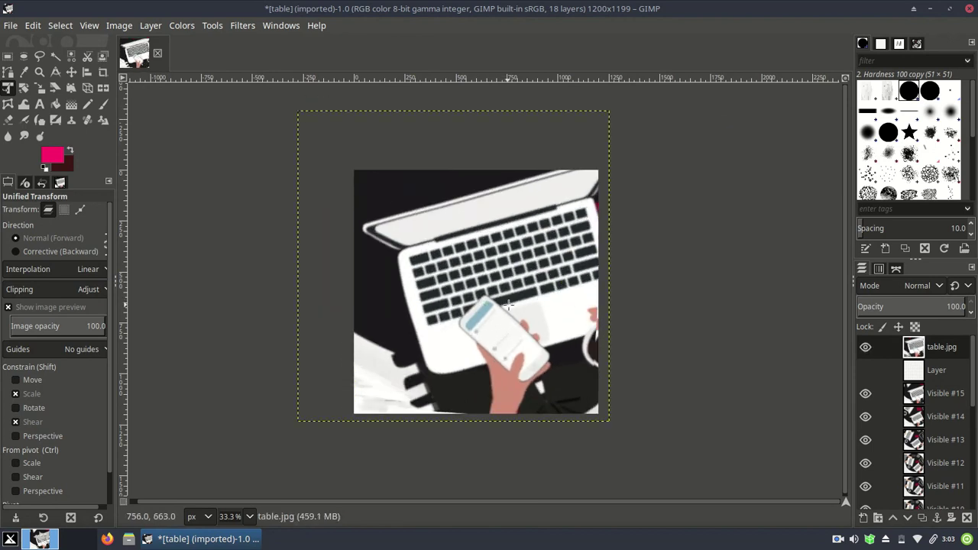
{"action": "left_click", "coordinate": [394, 229]}
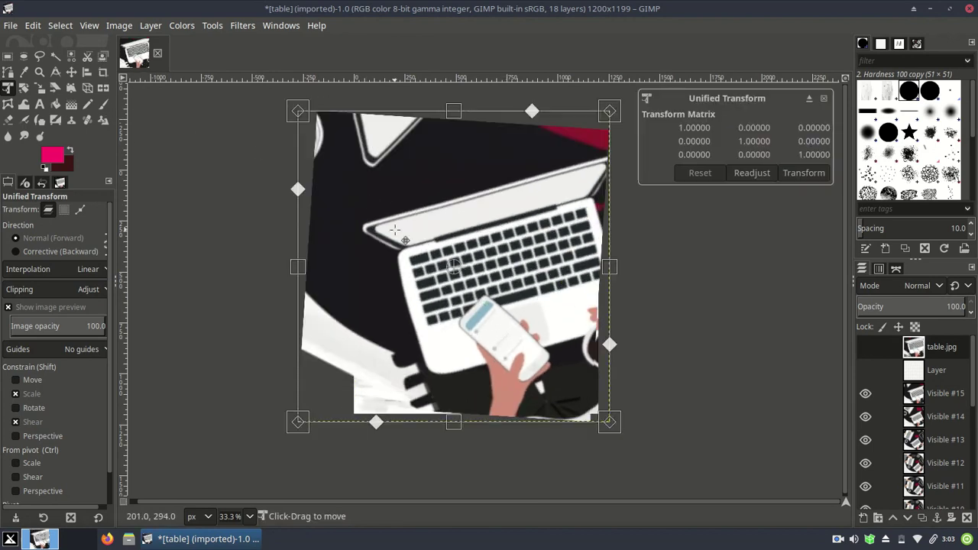
{"action": "left_click_drag", "start_coordinate": [299, 112], "coordinate": [313, 105]}
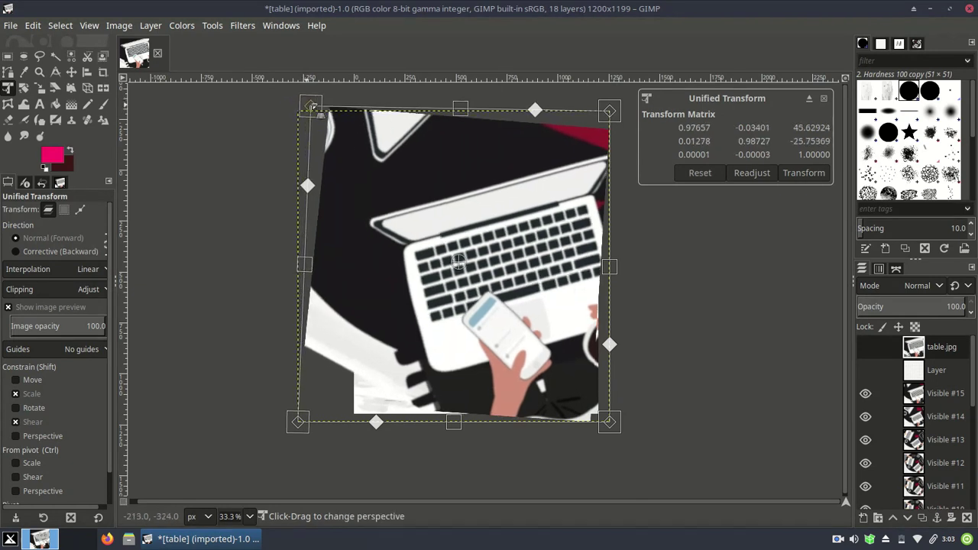
{"action": "key", "text": "ctrl+z"}
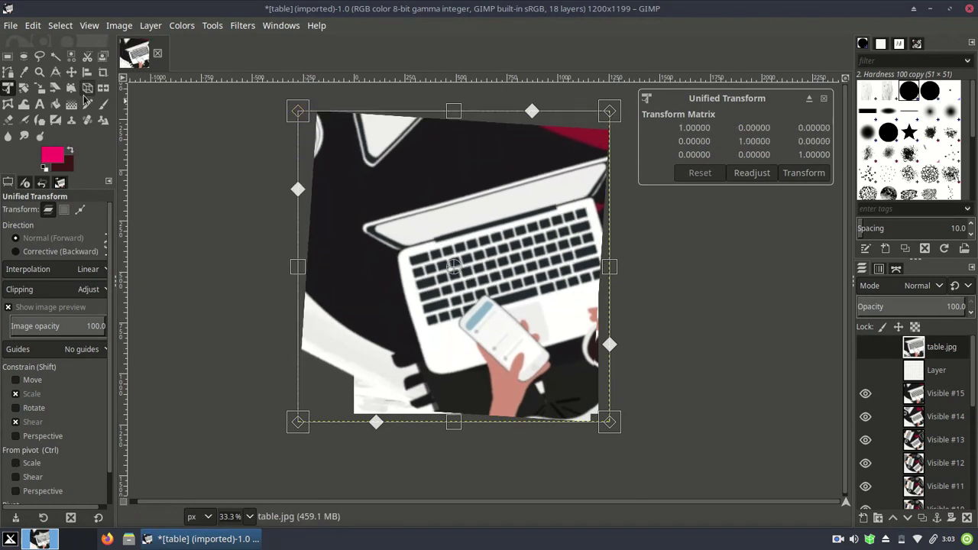
Rotate the table.jpg layer by 3.00° and move it slightly up and to the right.
{"action": "key", "text": "shift+r"}
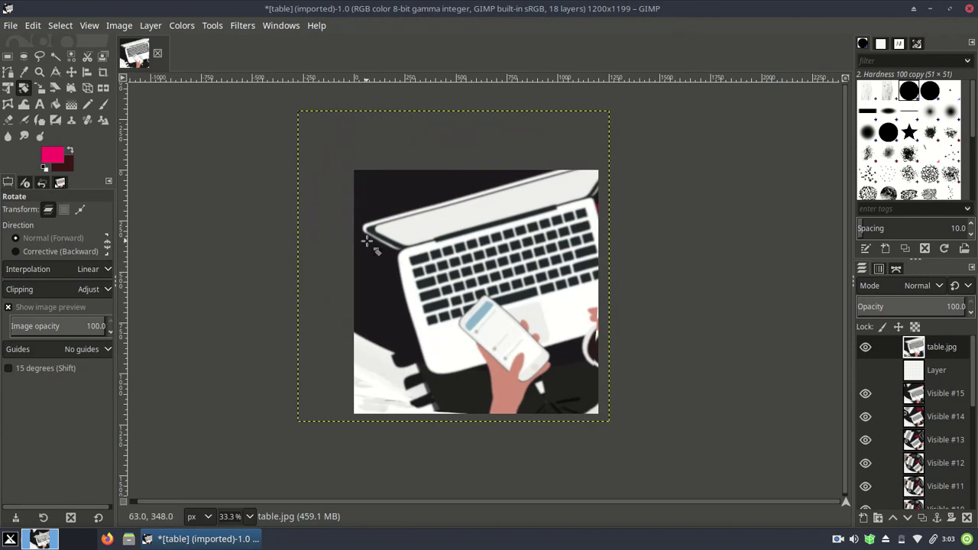
{"action": "left_click", "coordinate": [489, 268]}
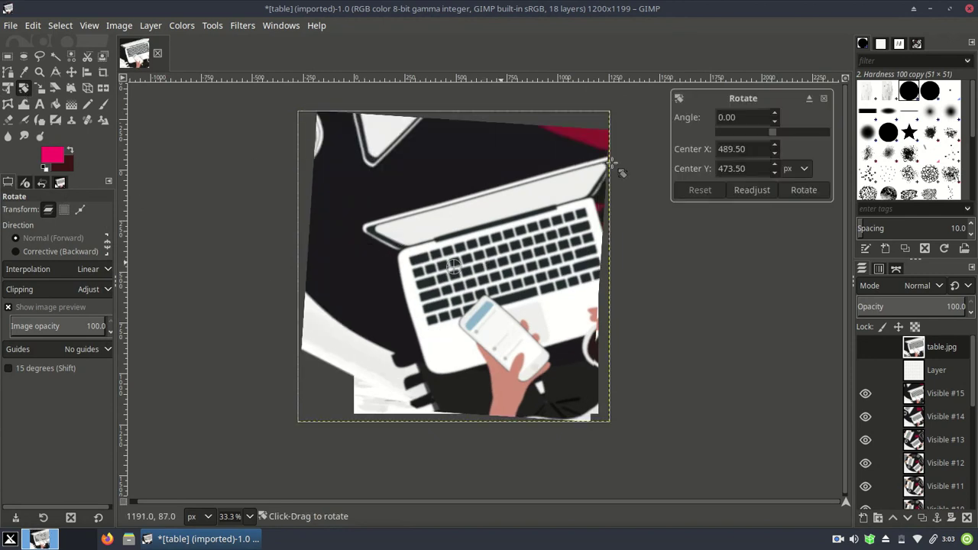
{"action": "left_click", "coordinate": [776, 117]}
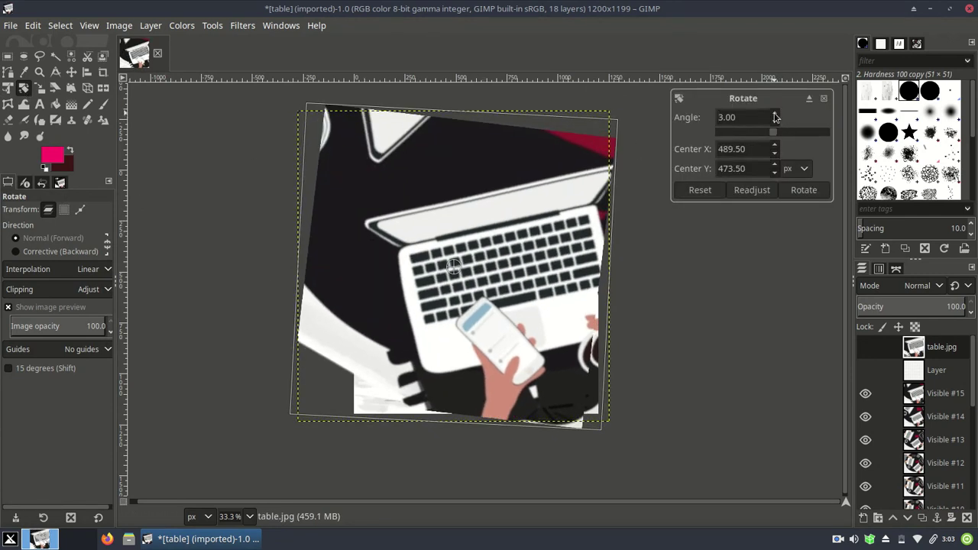
{"action": "left_click", "coordinate": [776, 125]}
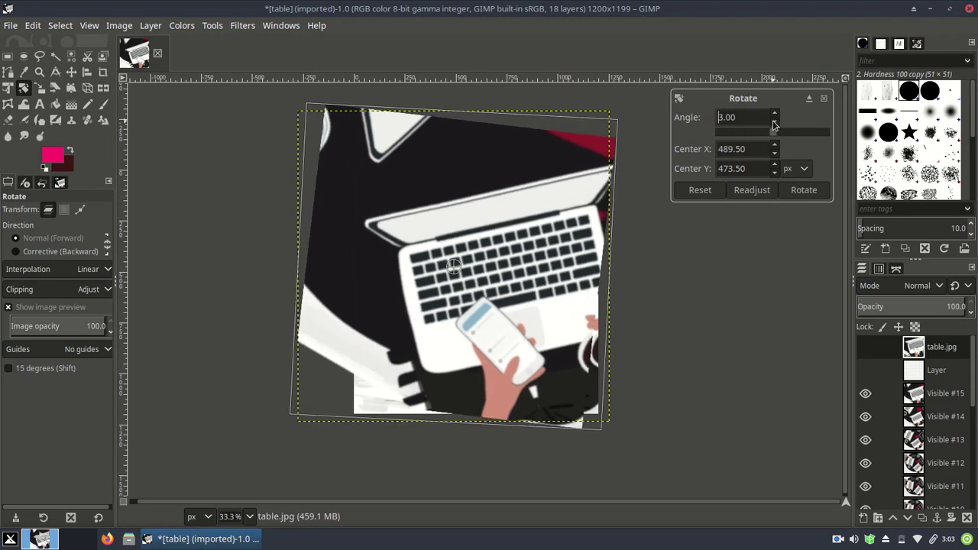
{"action": "left_click", "coordinate": [821, 195]}
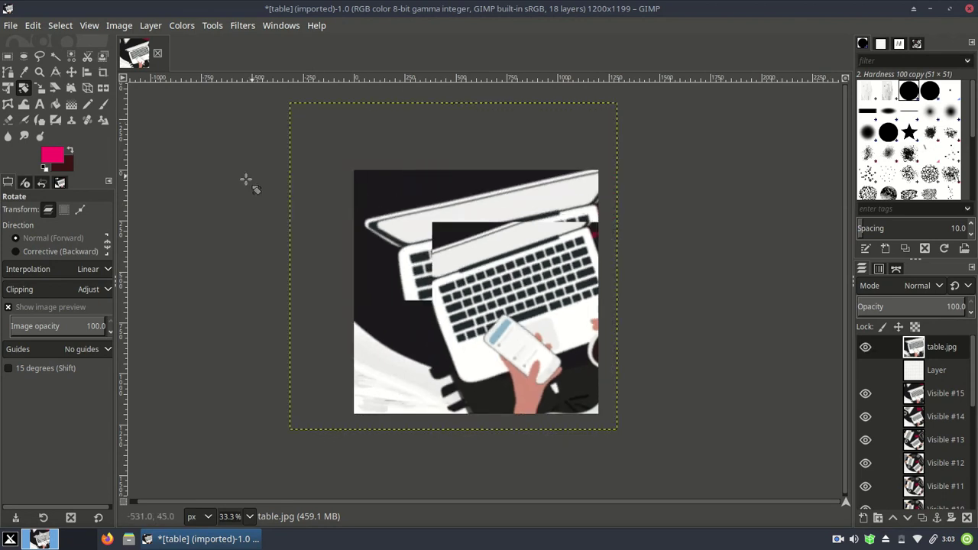
{"action": "left_click", "coordinate": [72, 74]}
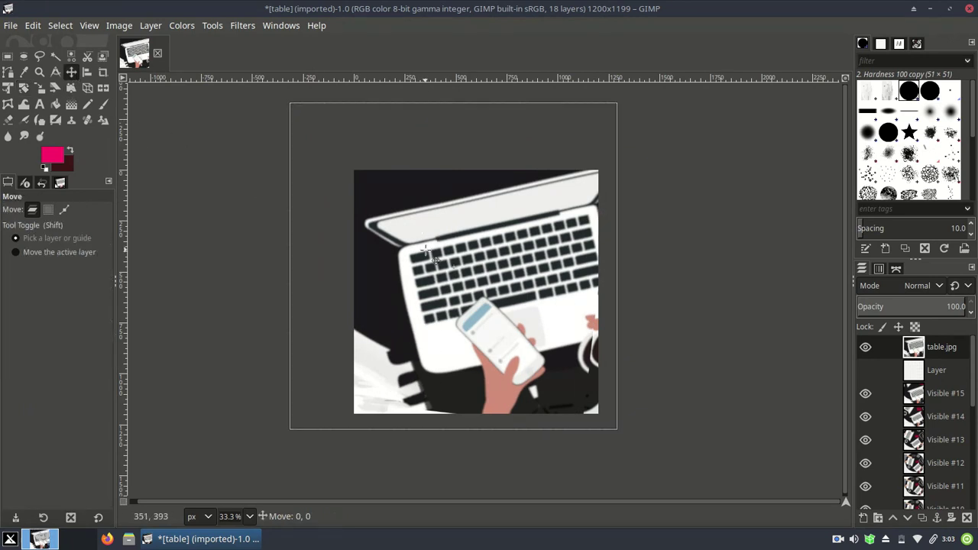
{"action": "mouse_move", "coordinate": [425, 250]}
{"action": "left_mouse_down"}
{"action": "mouse_move", "coordinate": [432, 237]}
{"action": "mouse_move", "coordinate": [432, 245]}
{"action": "left_mouse_up"}
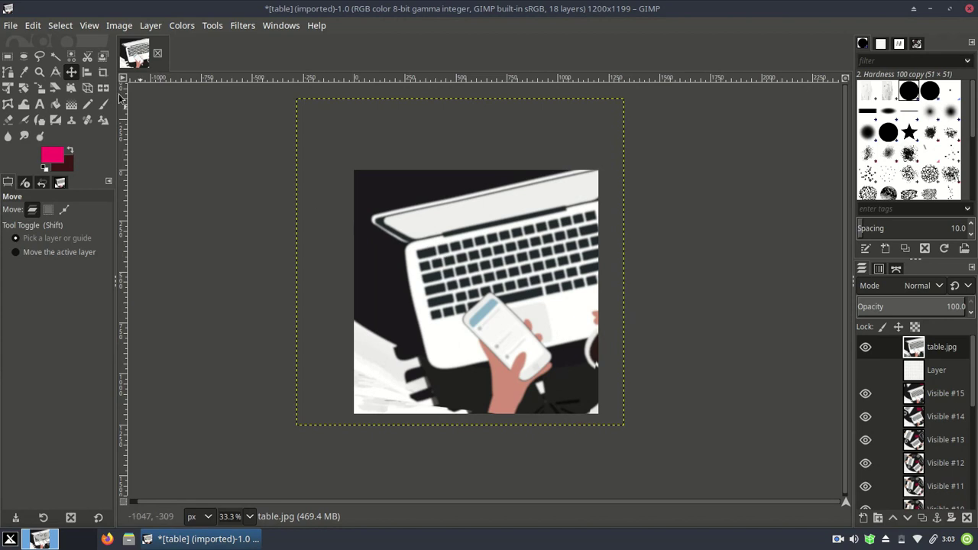
Crop to the full 1200 × 1199 px canvas and capture the image as a new layer from visible above Visible #15.
{"action": "key", "text": "shift+c"}
{"action": "left_click", "coordinate": [321, 157]}
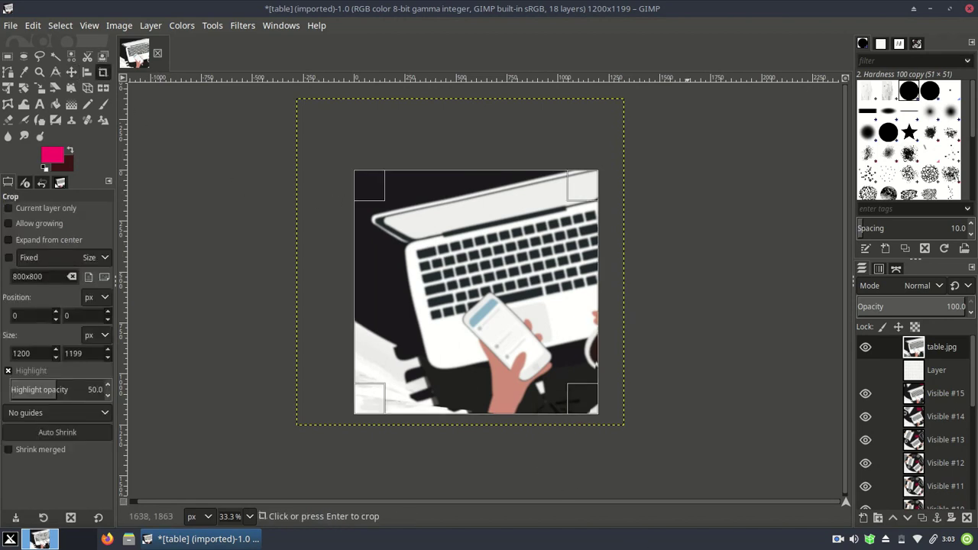
{"action": "left_click", "coordinate": [564, 405]}
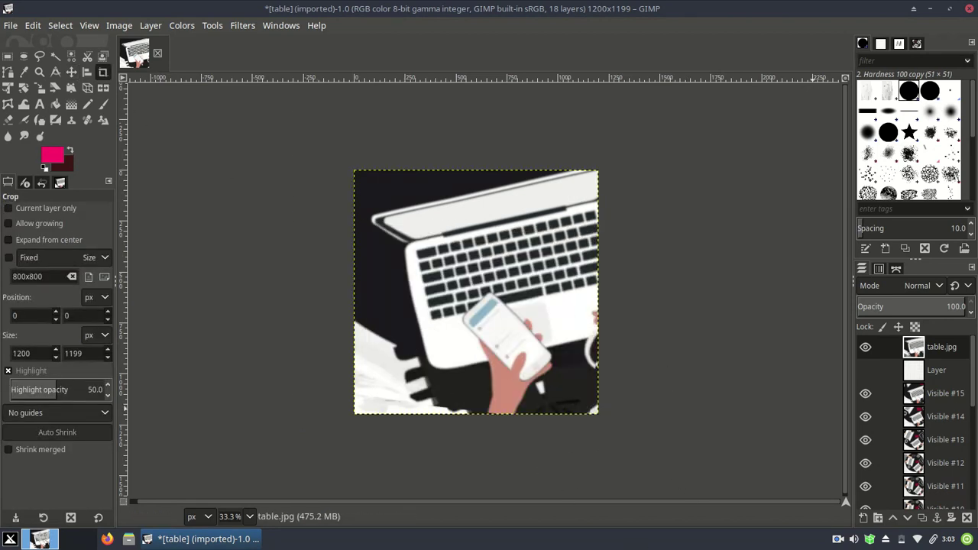
{"action": "right_click", "coordinate": [922, 399]}
{"action": "left_click", "coordinate": [840, 124]}
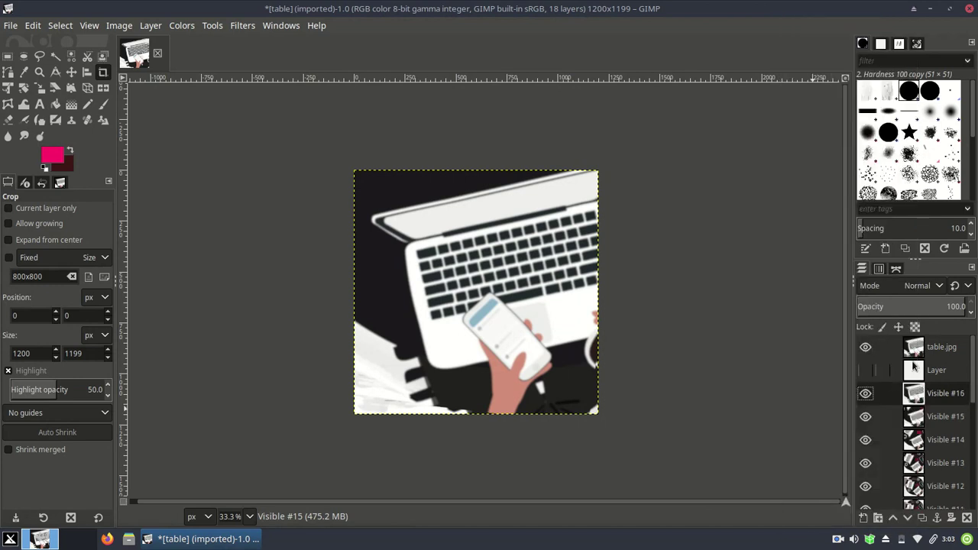
Enlarge the table.jpg layer proportionally with Unified Transform, about 1.2 times toward its upper-left corner and slightly more toward its lower-right.
{"action": "left_click", "coordinate": [8, 88]}
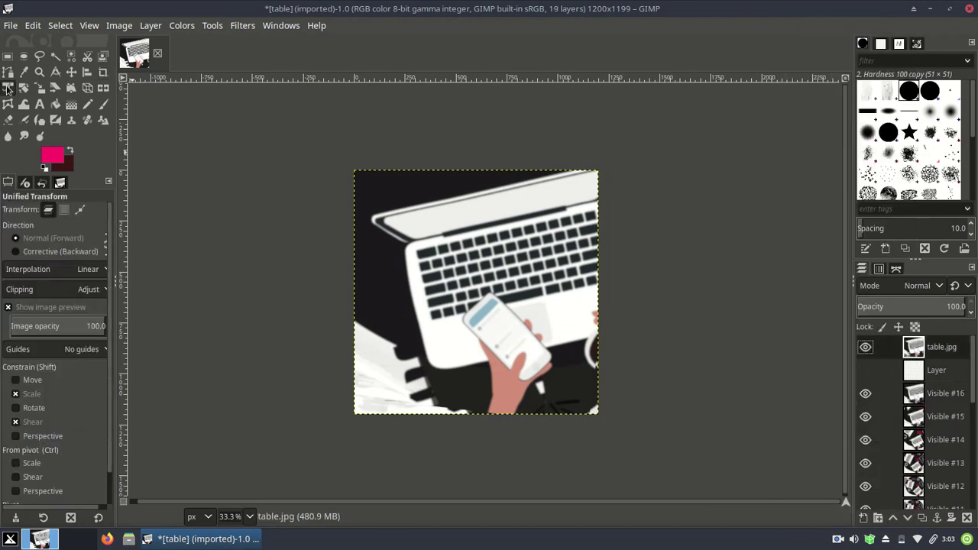
{"action": "left_click", "coordinate": [458, 271]}
{"action": "left_click_drag", "start_coordinate": [354, 170], "coordinate": [314, 102]}
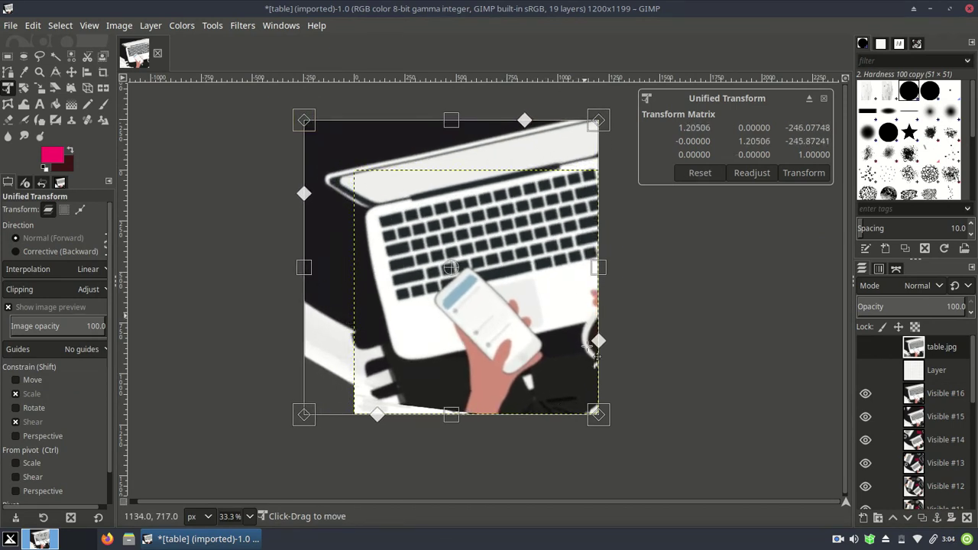
{"action": "mouse_move", "coordinate": [618, 435]}
{"action": "left_mouse_down"}
{"action": "mouse_move", "coordinate": [639, 450]}
{"action": "mouse_move", "coordinate": [606, 436]}
{"action": "left_mouse_up"}
{"action": "key", "text": "Return"}
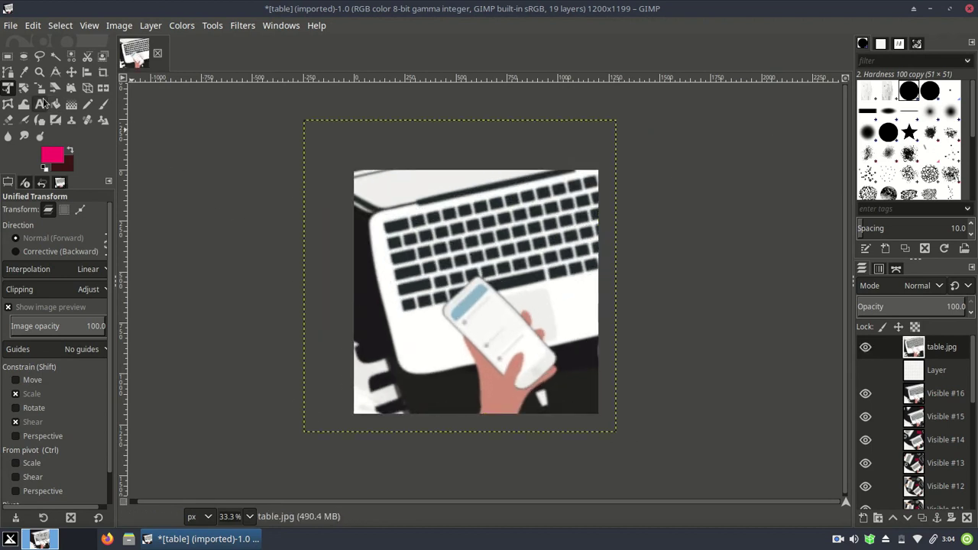
Rotate the enlarged table.jpg layer by 9.50°.
{"action": "left_click", "coordinate": [25, 89]}
{"action": "left_click", "coordinate": [634, 190]}
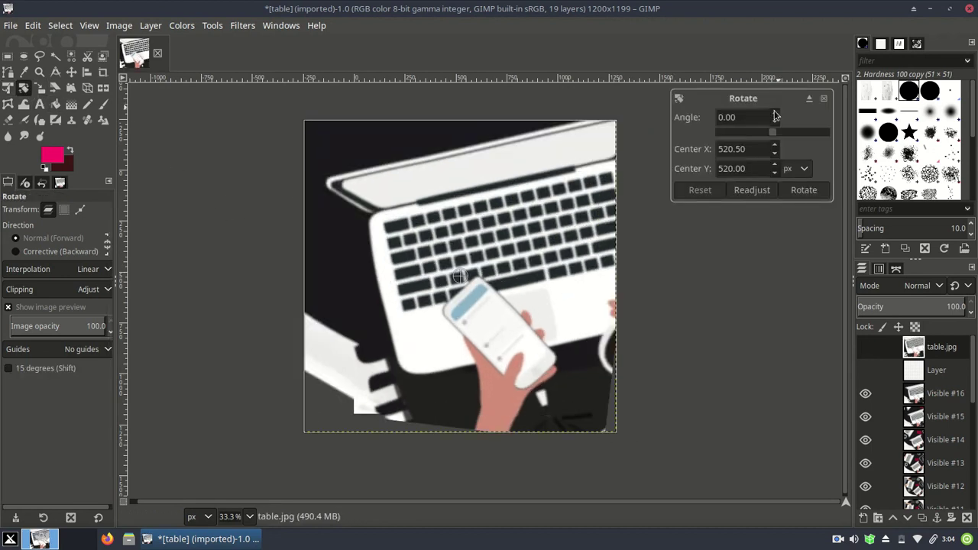
{"action": "left_click_drag", "start_coordinate": [774, 114], "coordinate": [777, 116]}
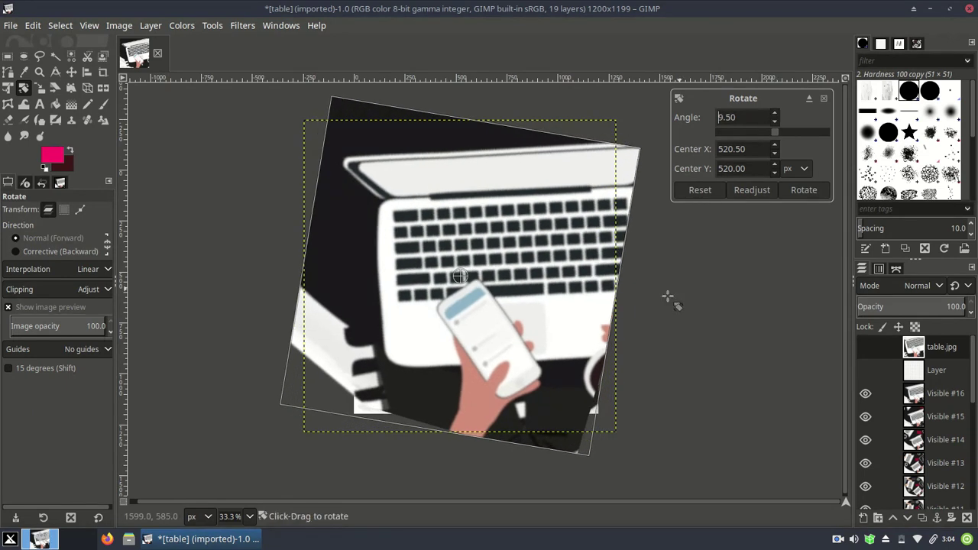
{"action": "left_click", "coordinate": [804, 190]}
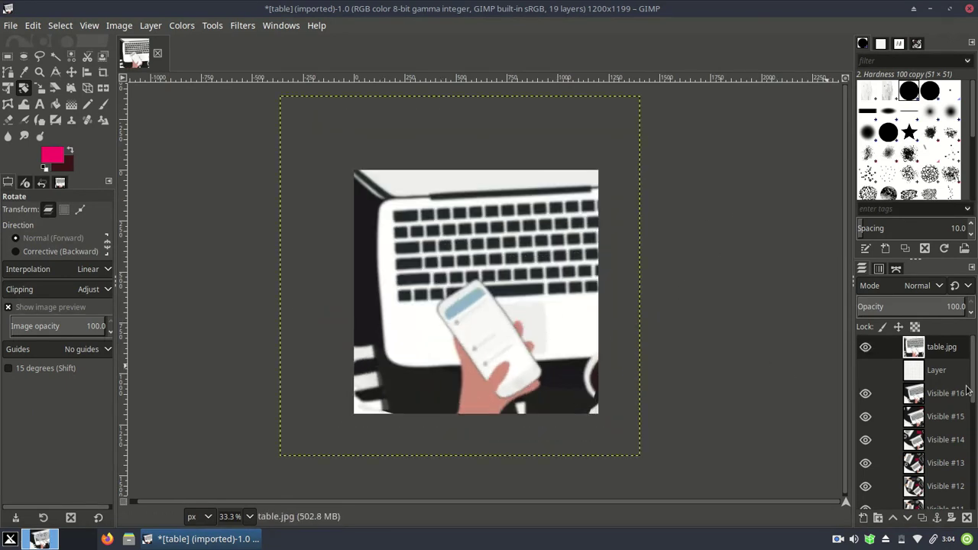
Capture the current image as a new layer from visible above Visible #16.
{"action": "left_click", "coordinate": [875, 393]}
{"action": "right_click", "coordinate": [875, 393]}
{"action": "left_click", "coordinate": [875, 122]}
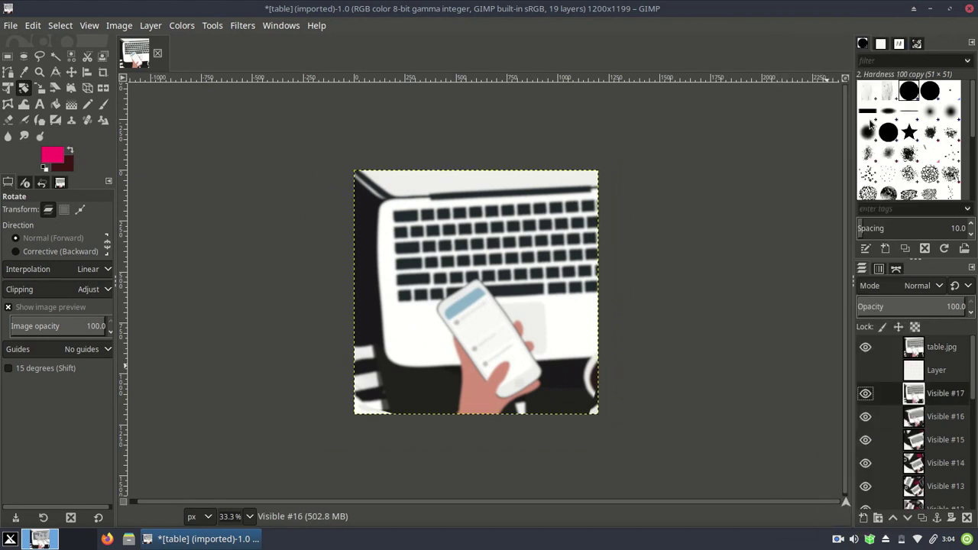
Select the table.jpg layer and crop to the full 1200 × 1199 px canvas to trim its overhanging parts.
{"action": "left_click", "coordinate": [915, 350]}
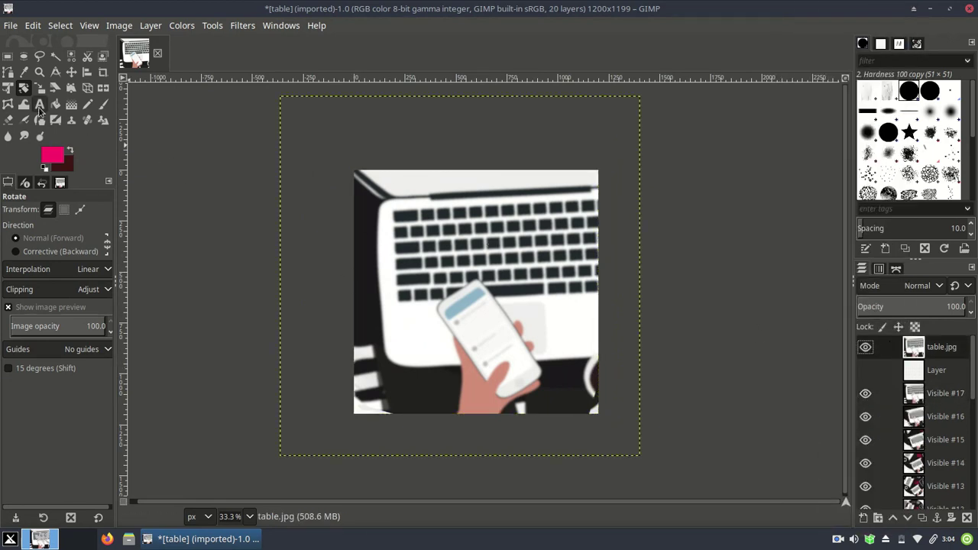
{"action": "left_click", "coordinate": [103, 72]}
{"action": "left_click_drag", "start_coordinate": [343, 166], "coordinate": [801, 546]}
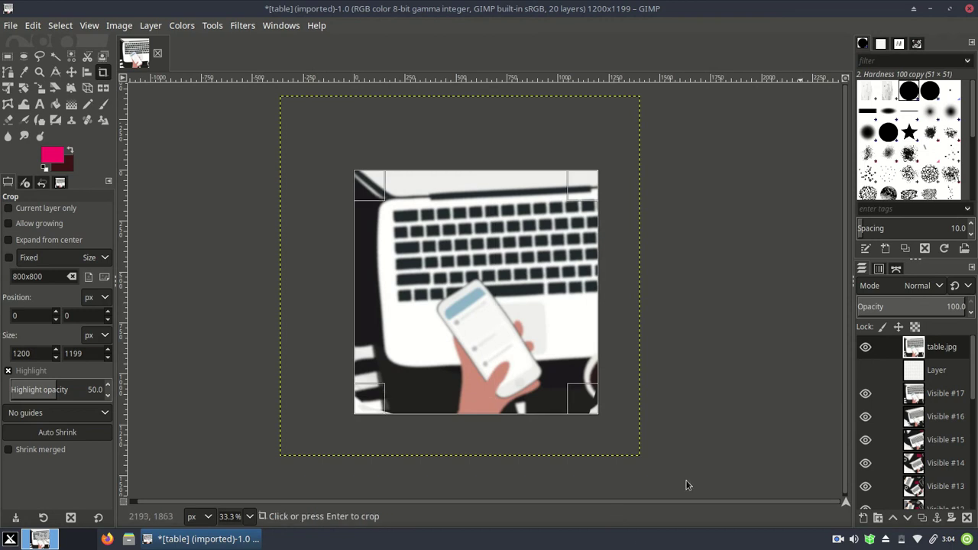
{"action": "left_click", "coordinate": [448, 394]}
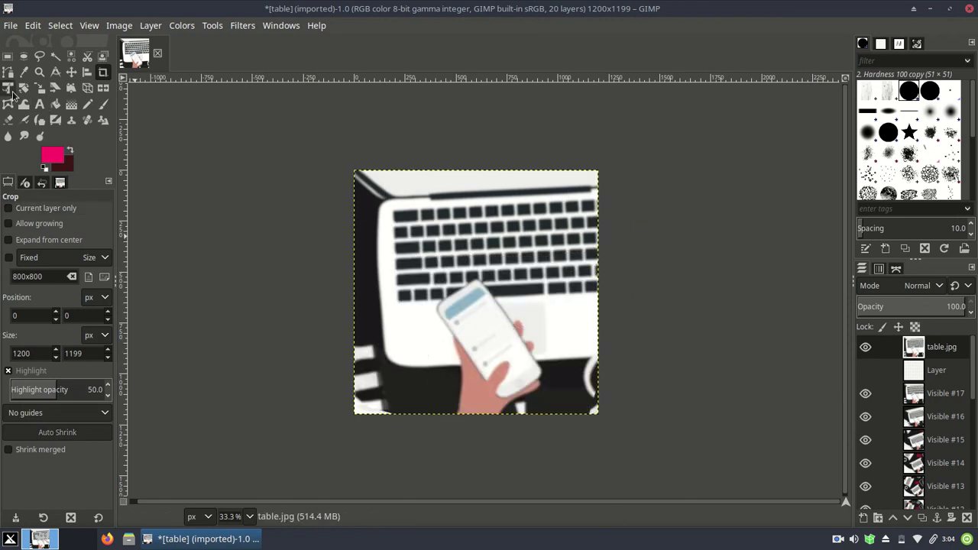
Try to enlarge the table.jpg layer proportionally to about 1.29 times upward from its bottom edge with Unified Transform.
{"action": "left_click", "coordinate": [8, 89]}
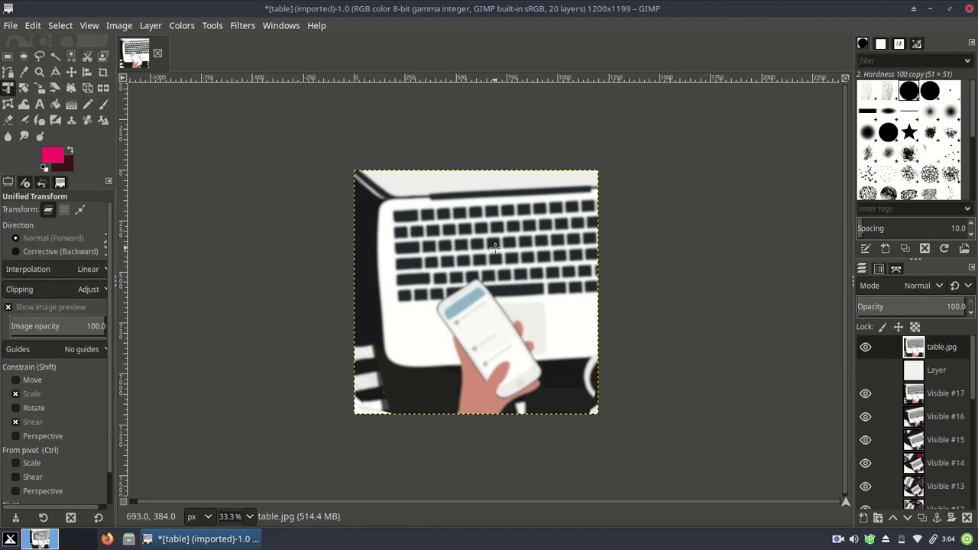
{"action": "left_click", "coordinate": [572, 175]}
{"action": "left_click_drag", "start_coordinate": [476, 168], "coordinate": [499, 97]}
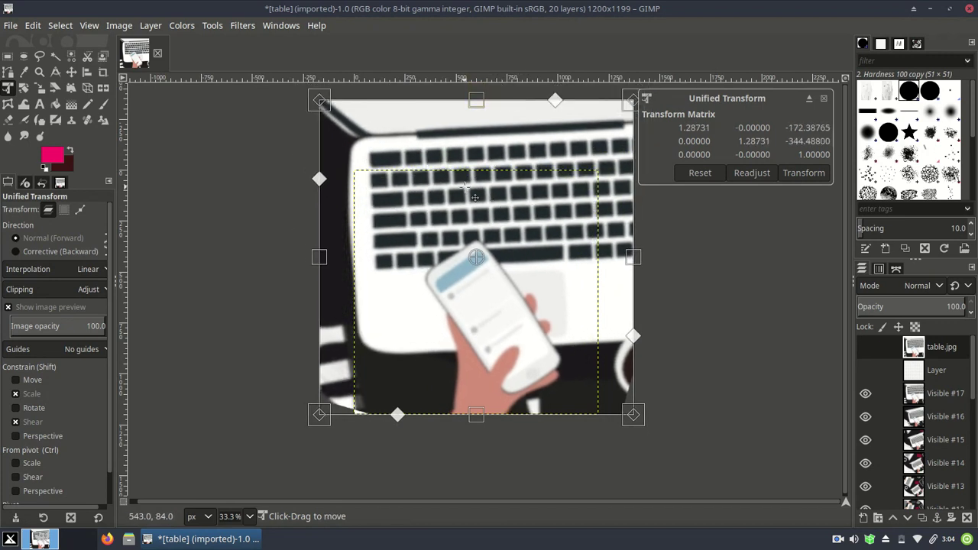
{"action": "key", "text": "Return"}
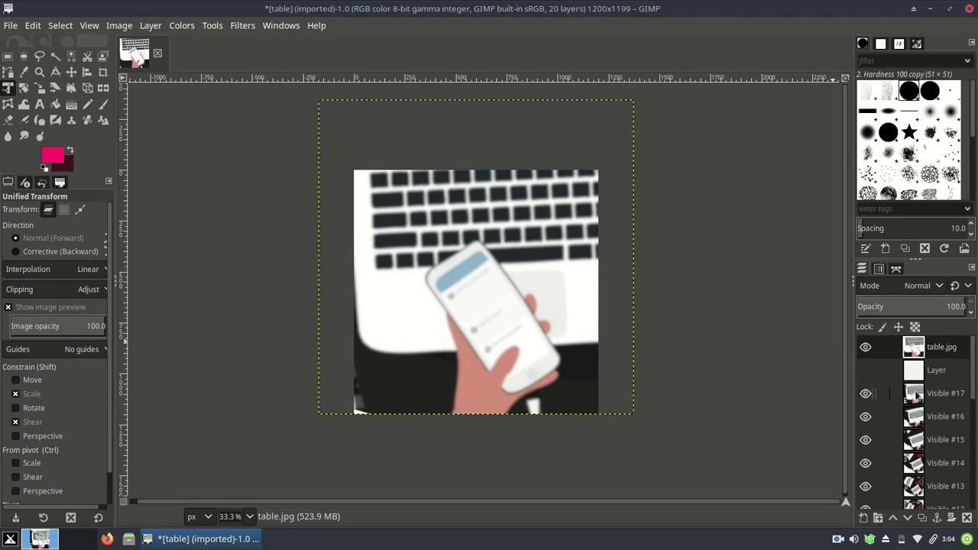
{"action": "left_click", "coordinate": [916, 394]}
{"action": "right_click", "coordinate": [916, 393]}
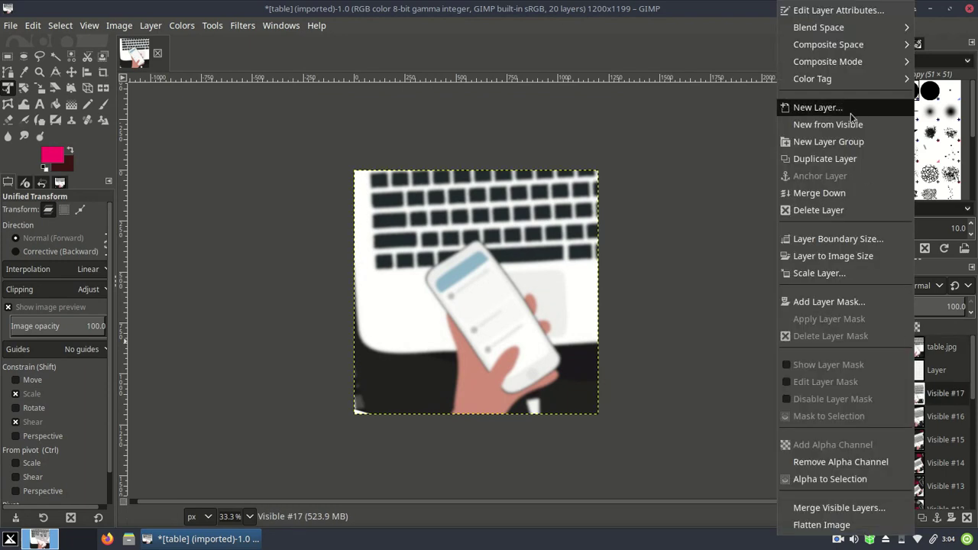
{"action": "left_click", "coordinate": [630, 243]}
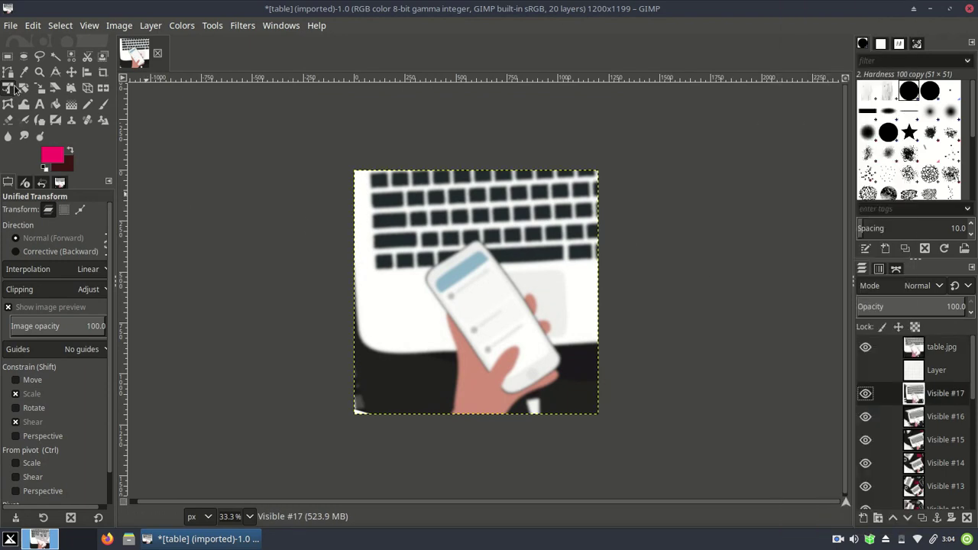
{"action": "key", "text": "shift+r"}
{"action": "left_click", "coordinate": [586, 204]}
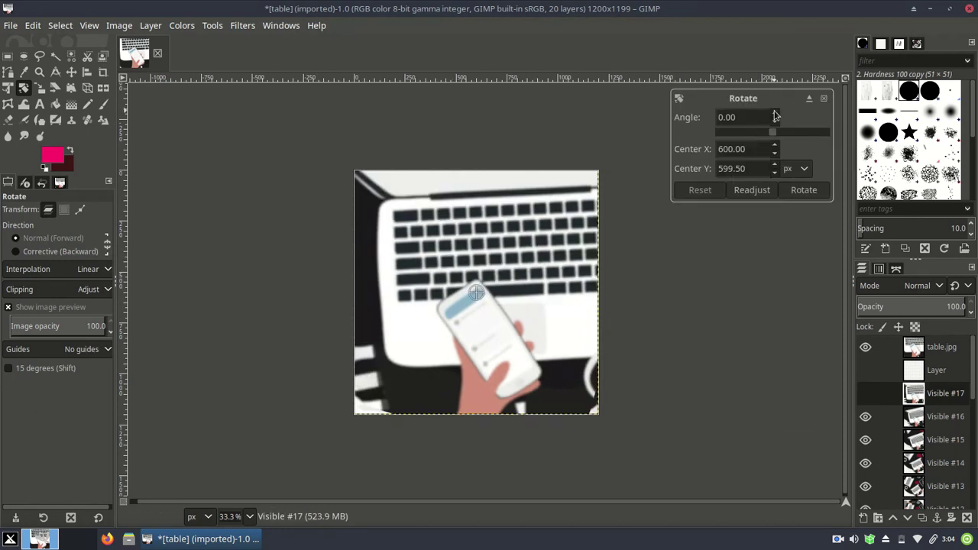
{"action": "key", "text": "Escape"}
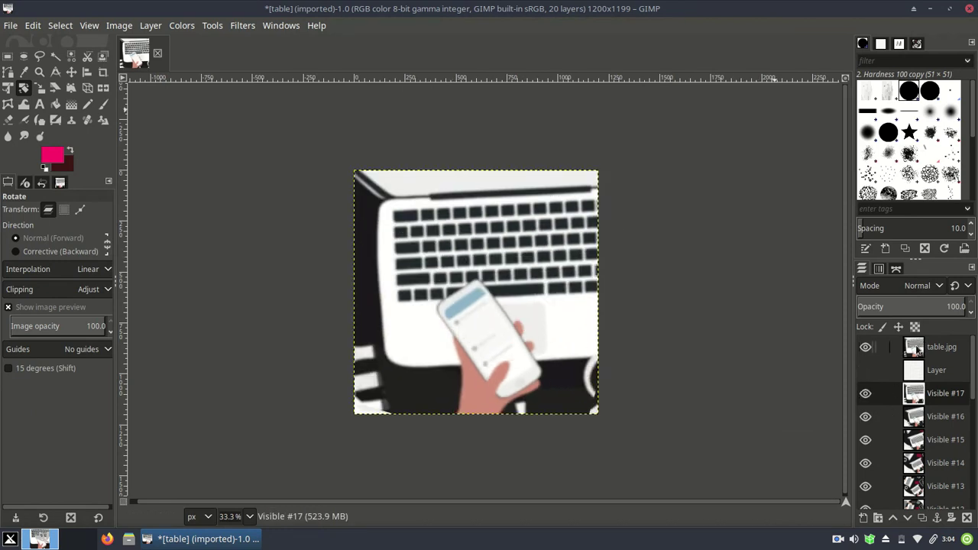
{"action": "left_click", "coordinate": [917, 348]}
{"action": "left_click", "coordinate": [464, 258]}
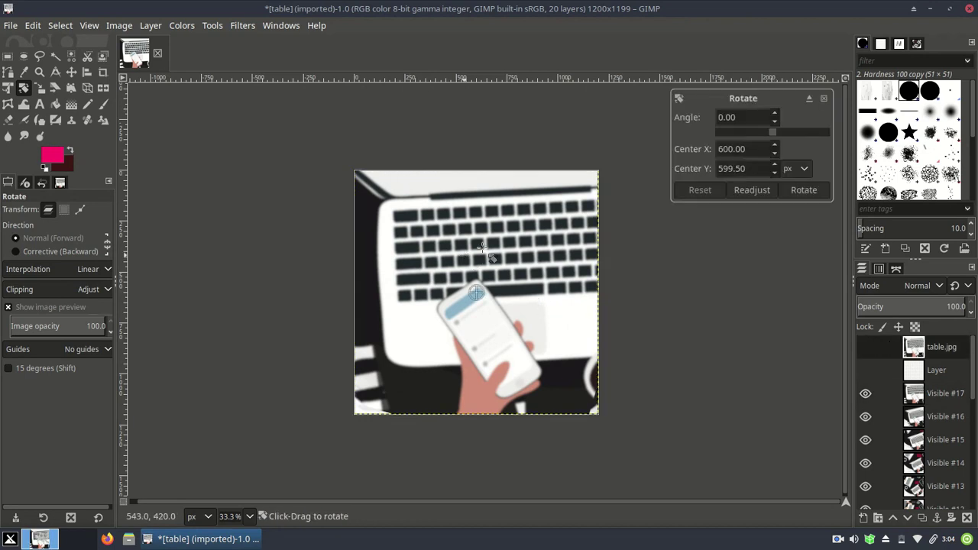
{"action": "left_click_drag", "start_coordinate": [774, 112], "coordinate": [774, 116]}
{"action": "left_click", "coordinate": [753, 190]}
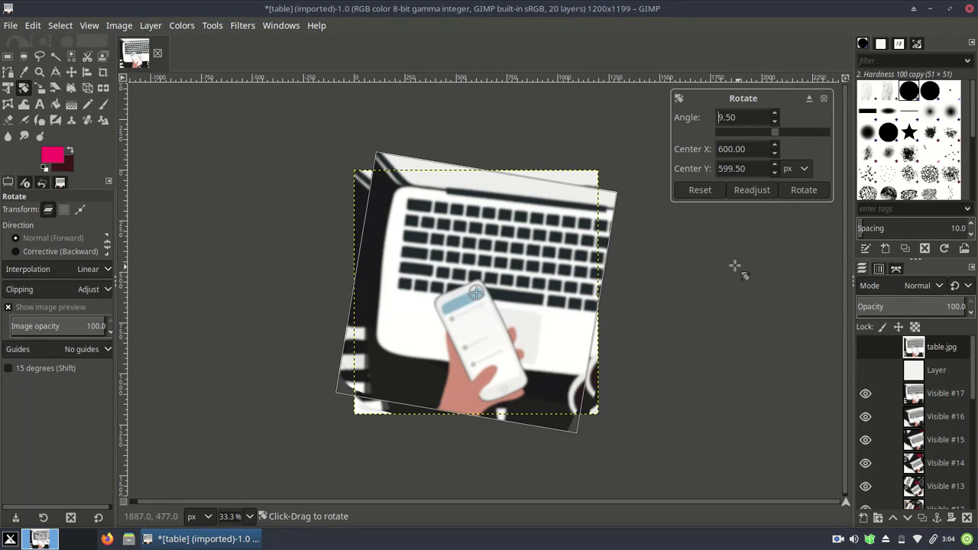
{"action": "left_click_drag", "start_coordinate": [745, 238], "coordinate": [745, 295]}
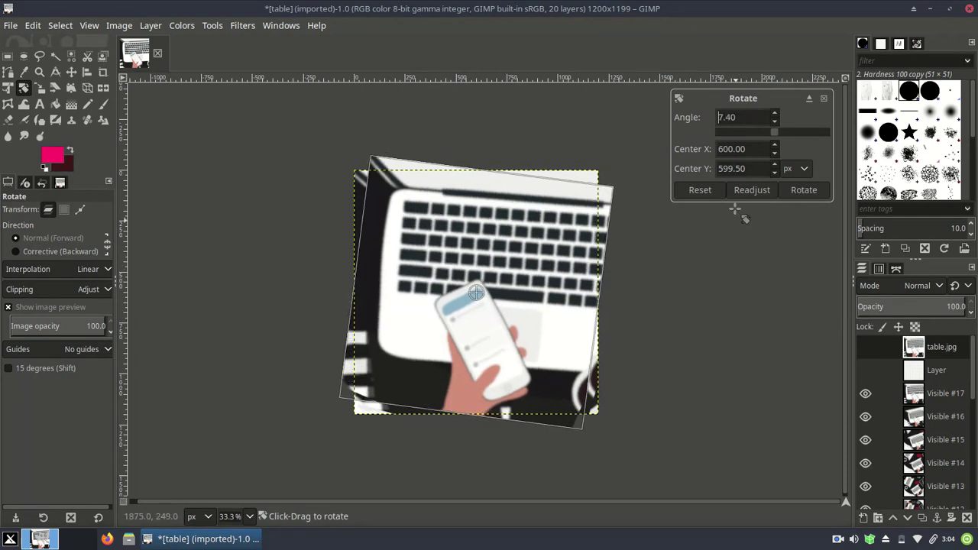
{"action": "left_click", "coordinate": [824, 97]}
Capture the current image as a new layer from visible above Visible #17.
{"action": "right_click", "coordinate": [914, 401]}
{"action": "left_click", "coordinate": [864, 125]}
Select the table.jpg layer and enlarge it proportionally to about 1.4 times with Unified Transform, extending mostly upward and to both sides.
{"action": "left_click", "coordinate": [912, 350]}
{"action": "left_click", "coordinate": [507, 263]}
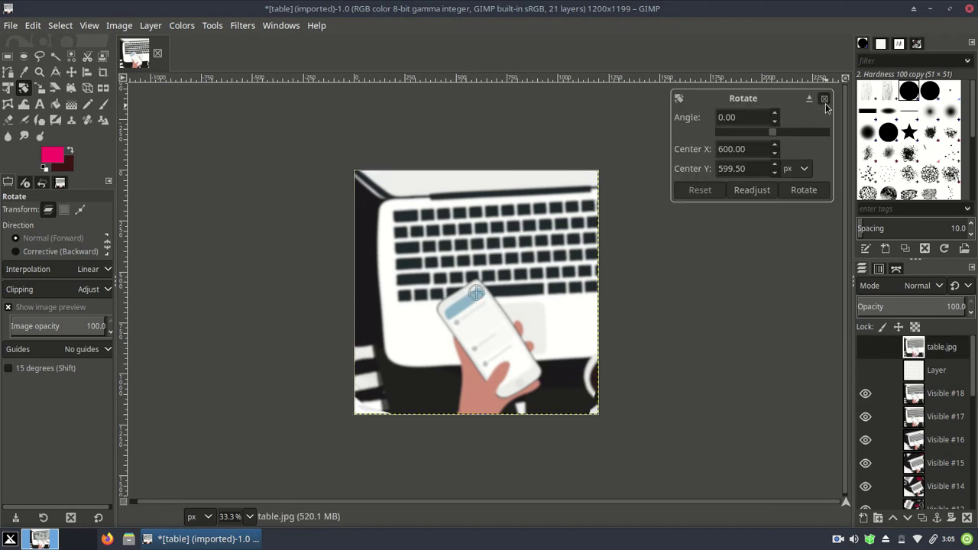
{"action": "left_click", "coordinate": [824, 98]}
{"action": "key", "text": "shift+t"}
{"action": "left_click", "coordinate": [463, 265]}
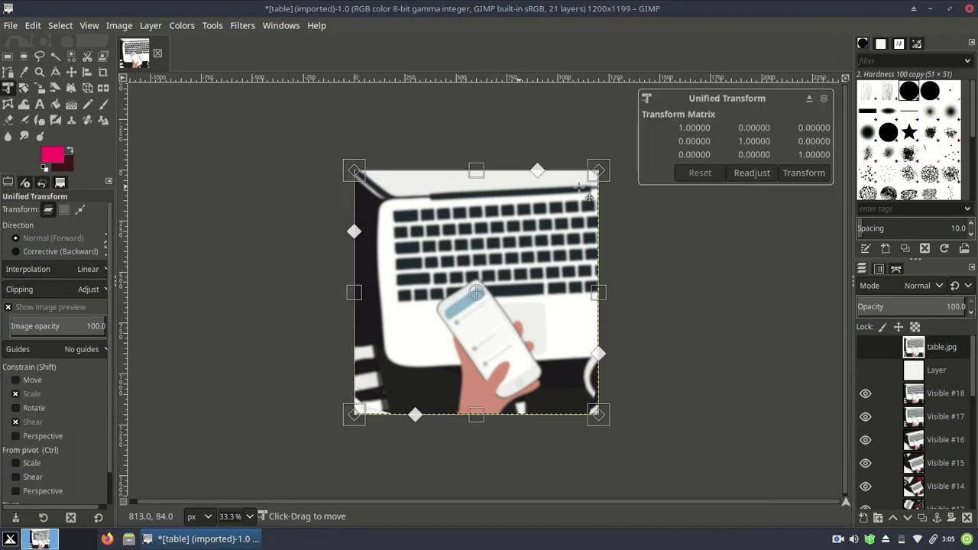
{"action": "left_click_drag", "start_coordinate": [604, 165], "coordinate": [646, 123]}
{"action": "left_click_drag", "start_coordinate": [360, 134], "coordinate": [311, 68]}
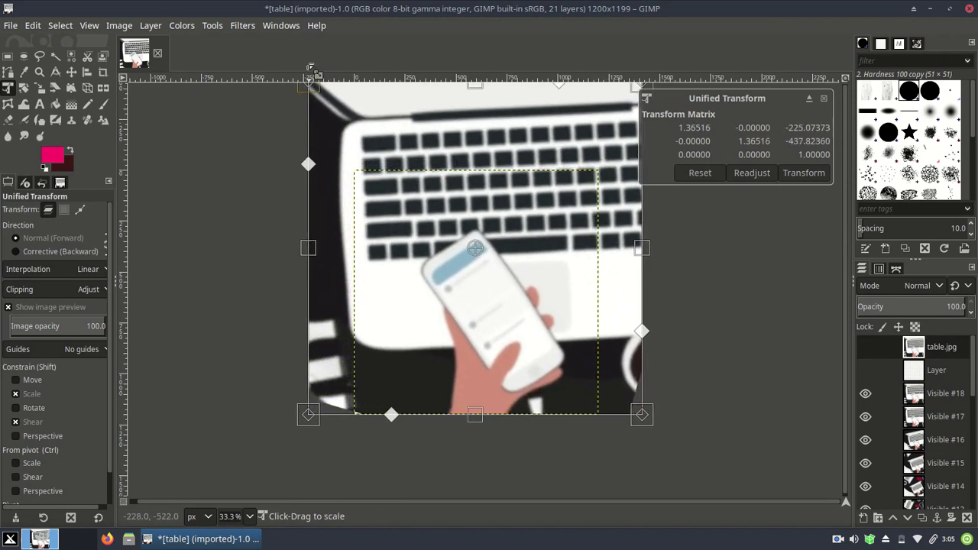
{"action": "left_click_drag", "start_coordinate": [642, 414], "coordinate": [651, 421]}
{"action": "key", "text": "Return"}
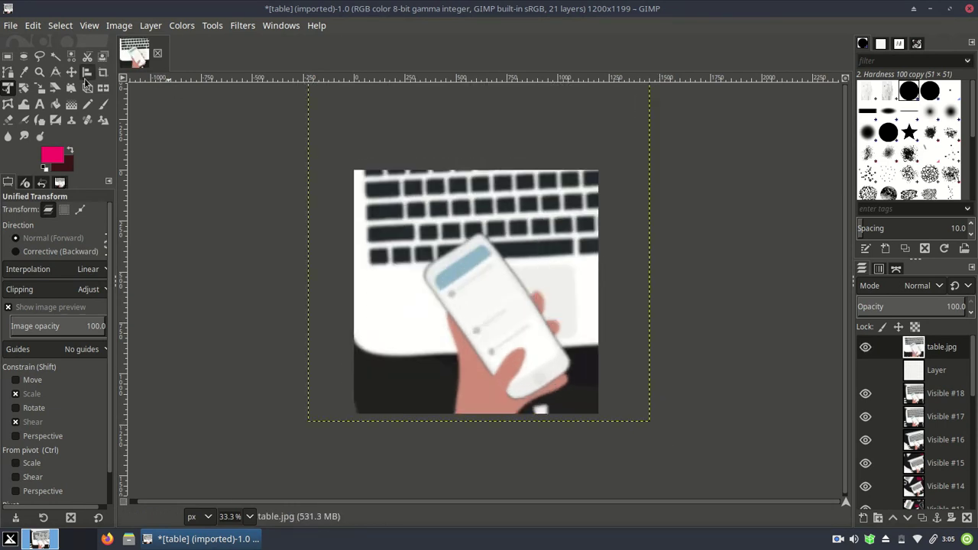
Crop to the full 1200 × 1199 px canvas to trim the enlarged table.jpg layer's overhanging parts.
{"action": "left_click", "coordinate": [103, 71]}
{"action": "left_click", "coordinate": [341, 144]}
{"action": "key", "text": "Return"}
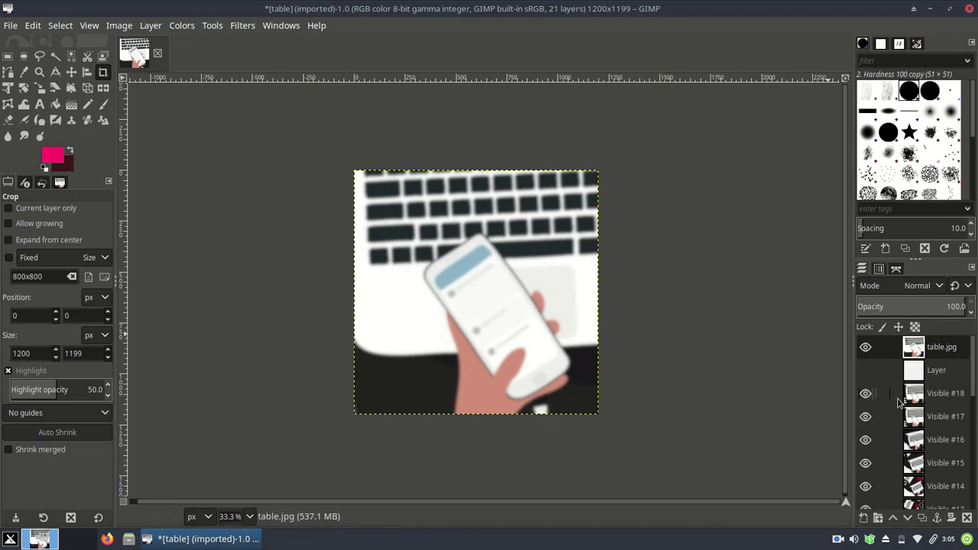
Capture the current image as a new layer from visible above Visible #18.
{"action": "left_click", "coordinate": [878, 394]}
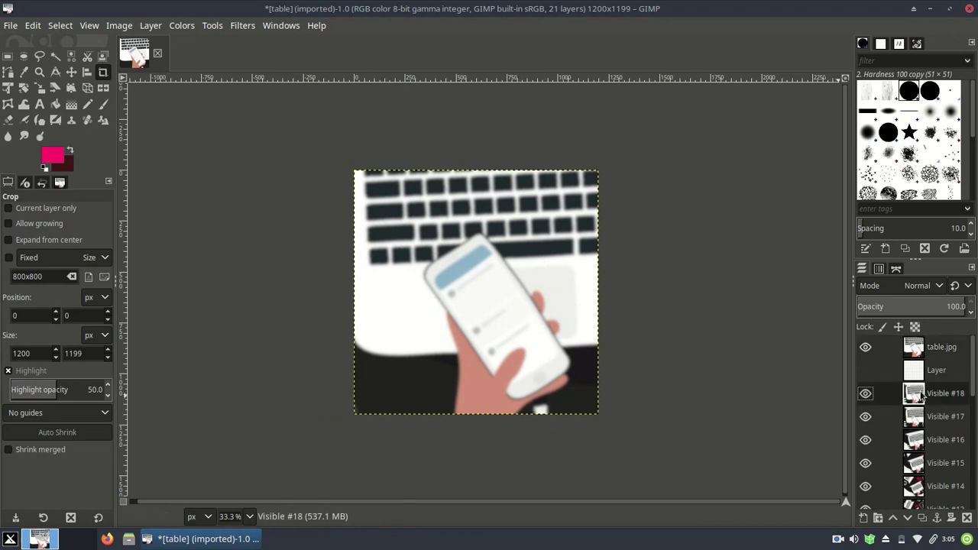
{"action": "right_click", "coordinate": [924, 396]}
{"action": "left_click", "coordinate": [828, 127]}
Select the table.jpg layer and enlarge it proportionally to about 1.22 times with Unified Transform, extending past all canvas edges.
{"action": "left_click", "coordinate": [942, 347]}
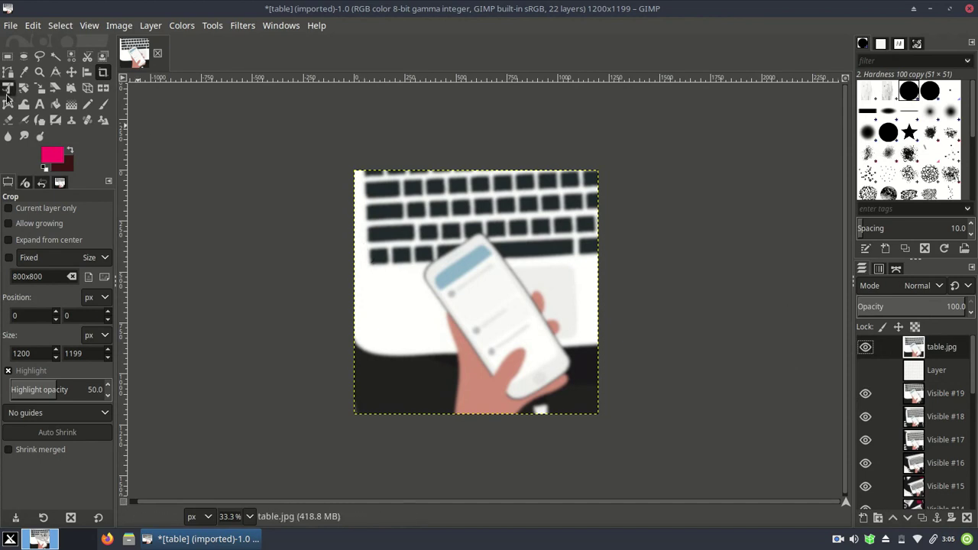
{"action": "left_click", "coordinate": [7, 89]}
{"action": "left_click", "coordinate": [508, 282]}
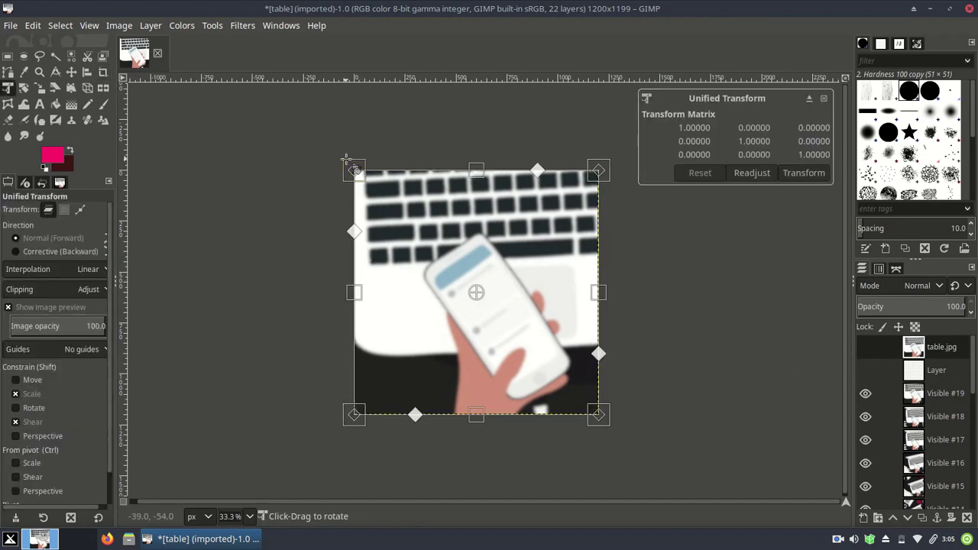
{"action": "left_click_drag", "start_coordinate": [357, 166], "coordinate": [338, 150]}
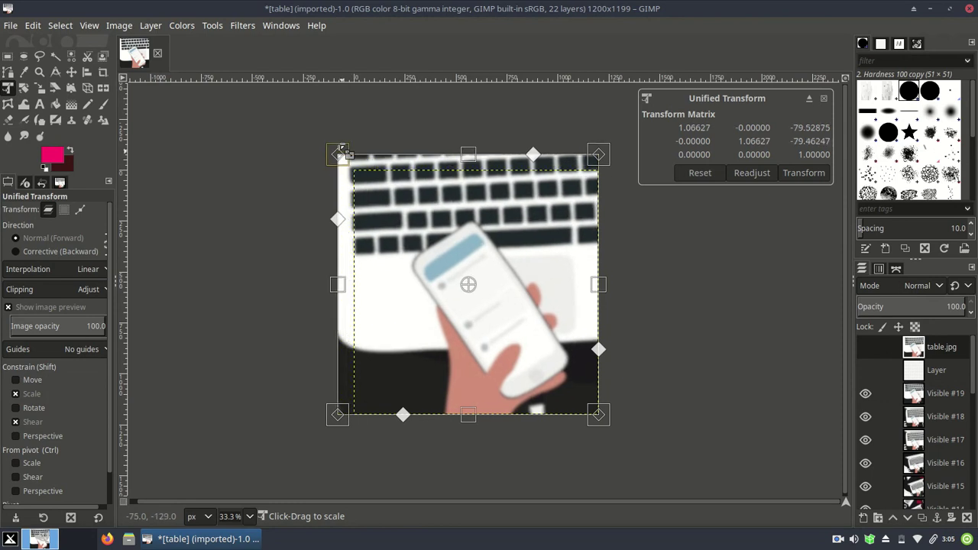
{"action": "left_click_drag", "start_coordinate": [602, 150], "coordinate": [669, 153]}
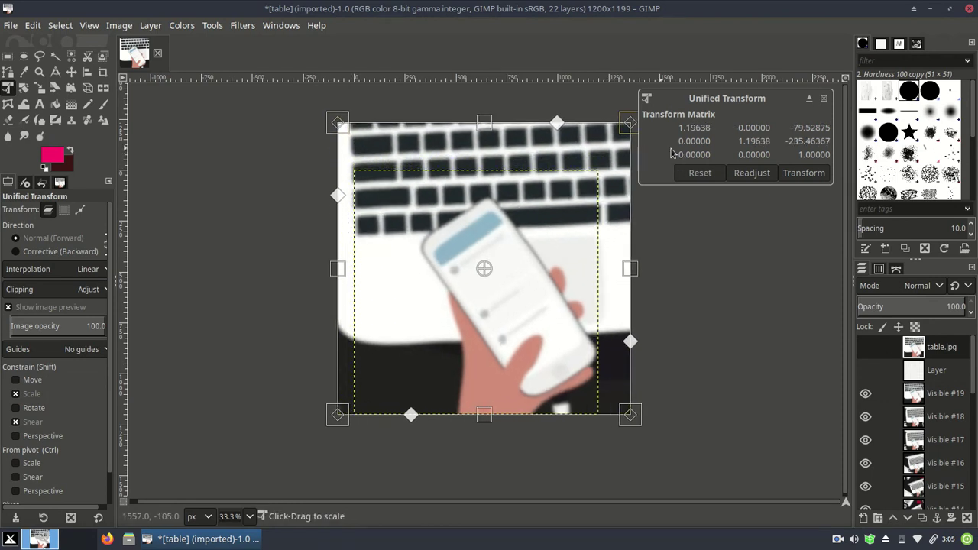
{"action": "left_click_drag", "start_coordinate": [337, 415], "coordinate": [320, 419]}
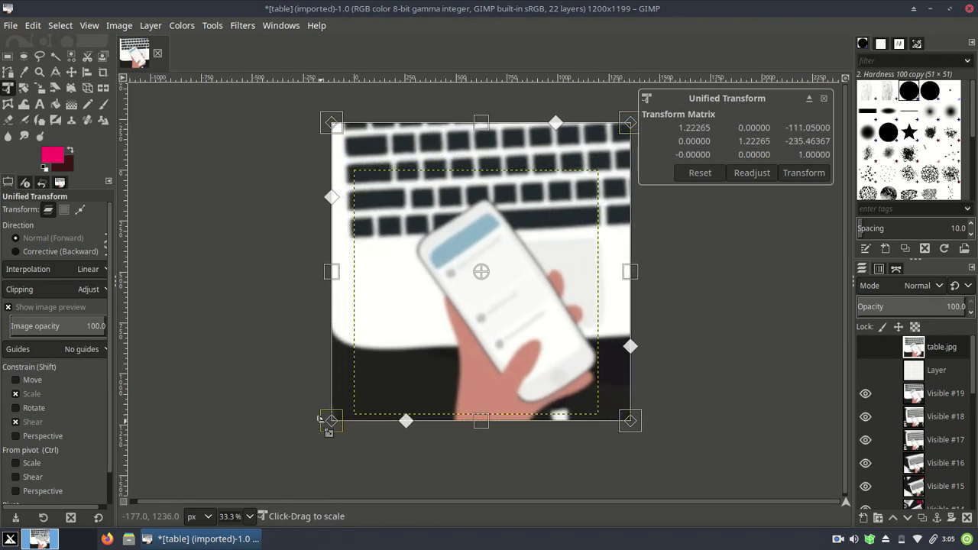
{"action": "key", "text": "Return"}
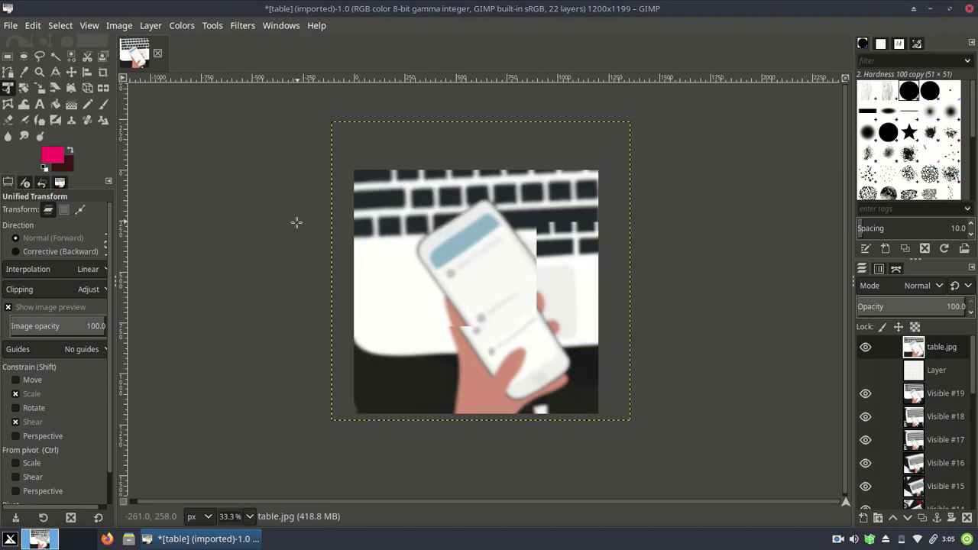
Rotate the table.jpg layer clockwise by 9.50° about its center.
{"action": "left_click", "coordinate": [23, 87]}
{"action": "left_click", "coordinate": [620, 178]}
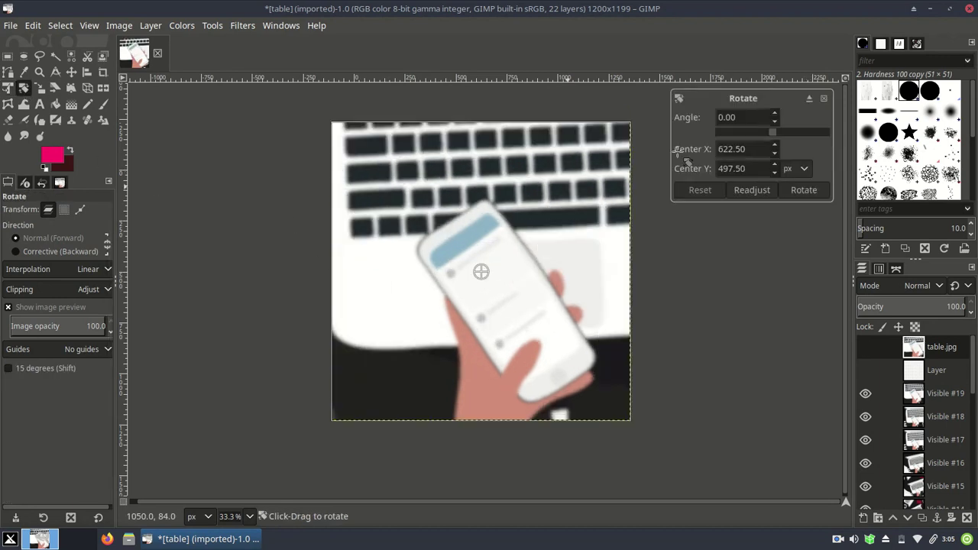
{"action": "scroll", "coordinate": [774, 116], "scroll_direction": "up", "scroll_amount": 3}
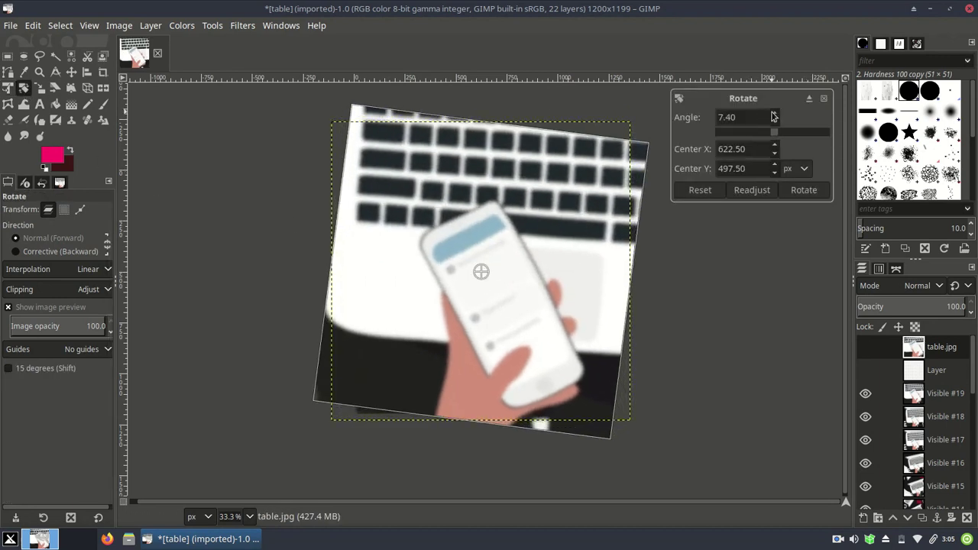
{"action": "scroll", "coordinate": [774, 117], "scroll_direction": "up", "scroll_amount": 2}
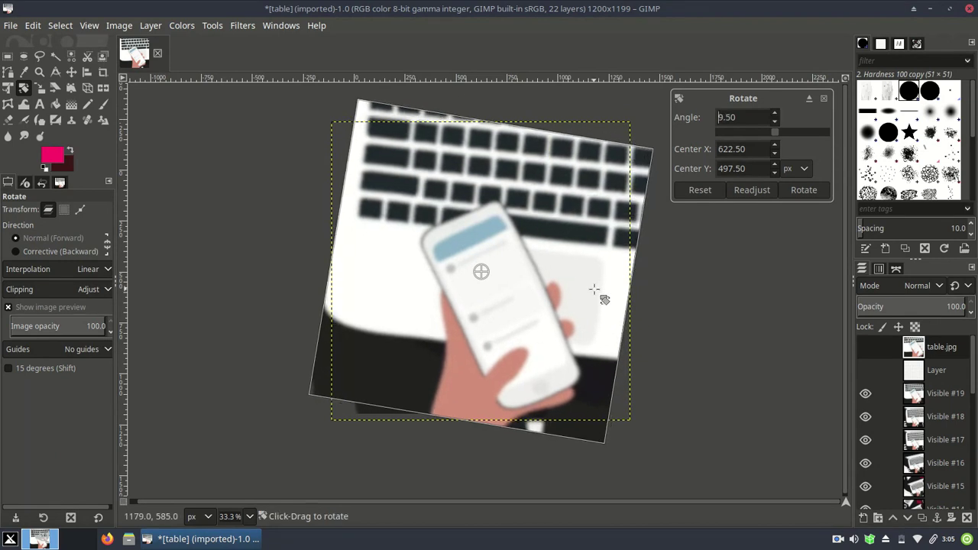
{"action": "left_click", "coordinate": [804, 190]}
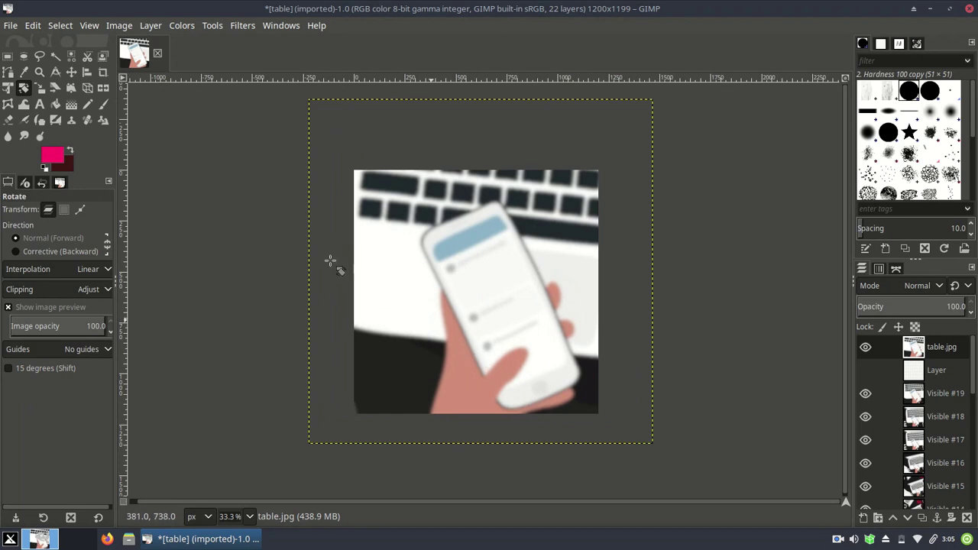
Capture the current image as a new layer from visible above Visible #19.
{"action": "left_click", "coordinate": [919, 399]}
{"action": "right_click", "coordinate": [919, 399]}
{"action": "left_click", "coordinate": [936, 127]}
Select the table.jpg layer and crop to the full 1200 × 1199 px canvas to trim its overhanging parts.
{"action": "left_click", "coordinate": [915, 348]}
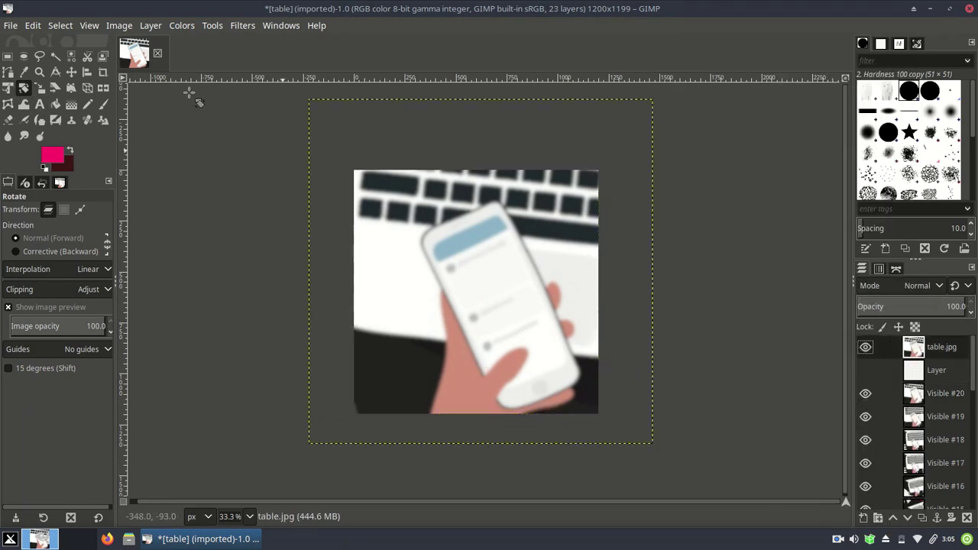
{"action": "left_click", "coordinate": [103, 72]}
{"action": "left_click_drag", "start_coordinate": [348, 158], "coordinate": [612, 476]}
{"action": "left_click", "coordinate": [371, 328]}
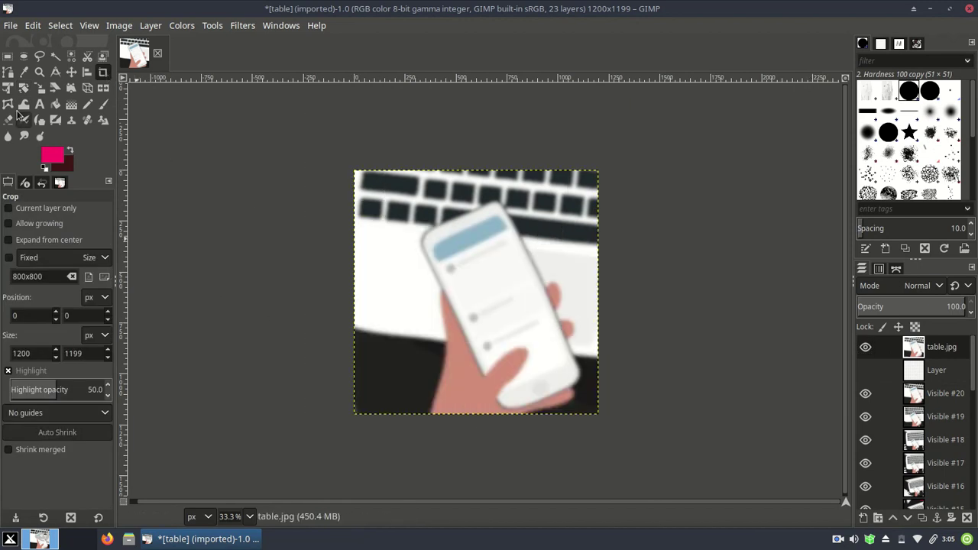
Enlarge the table.jpg layer proportionally to about 1.29 times with Unified Transform, extending it past every canvas edge around the phone.
{"action": "left_click", "coordinate": [7, 88]}
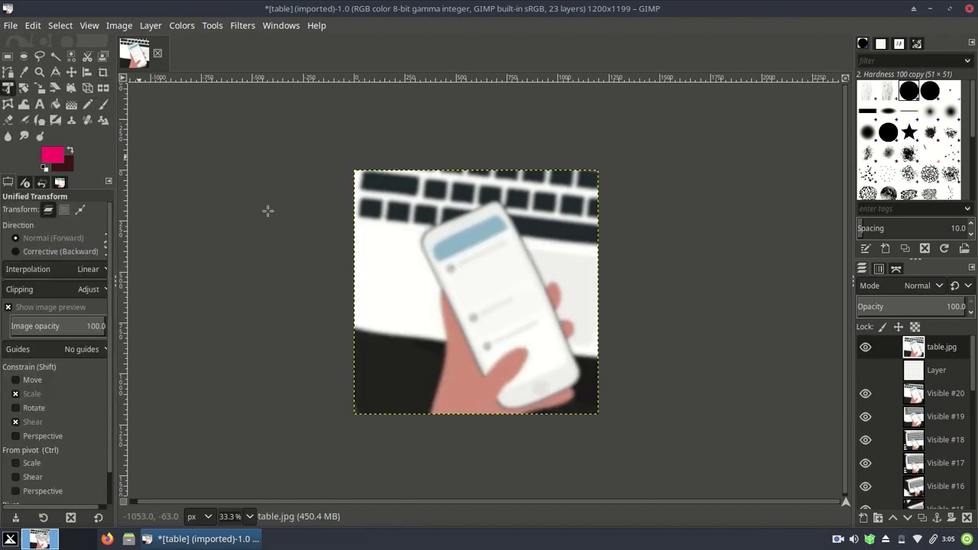
{"action": "left_click", "coordinate": [476, 290]}
{"action": "left_click_drag", "start_coordinate": [353, 167], "coordinate": [317, 134]}
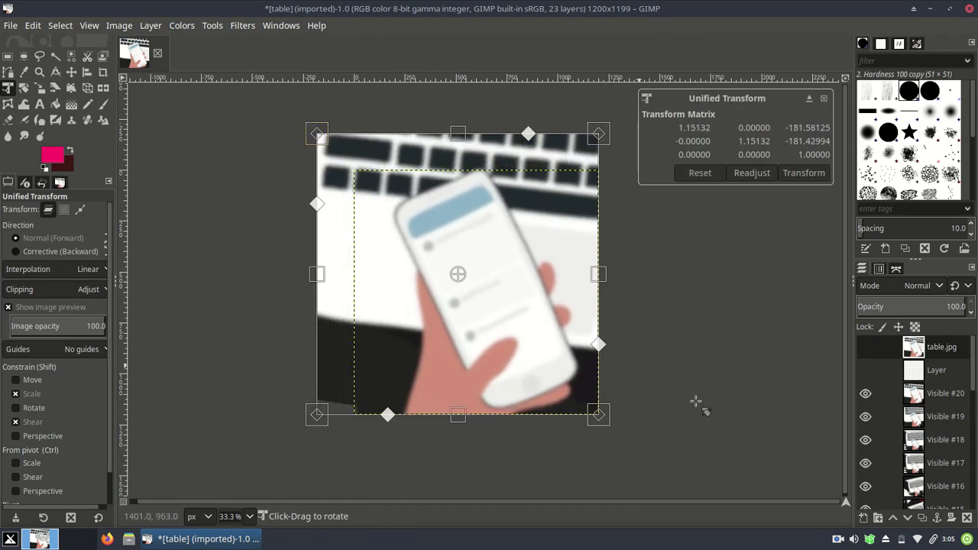
{"action": "left_click_drag", "start_coordinate": [594, 418], "coordinate": [604, 421]}
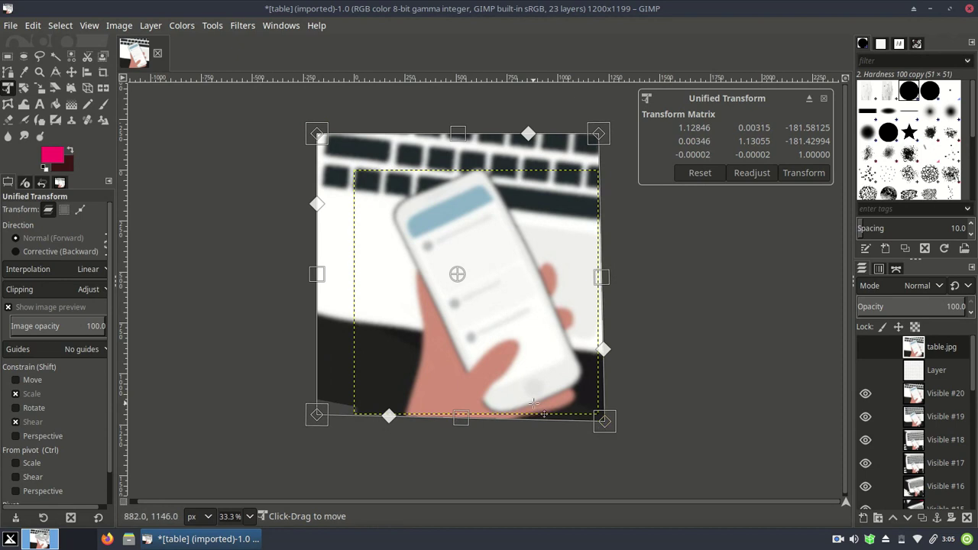
{"action": "key", "text": "ctrl+z"}
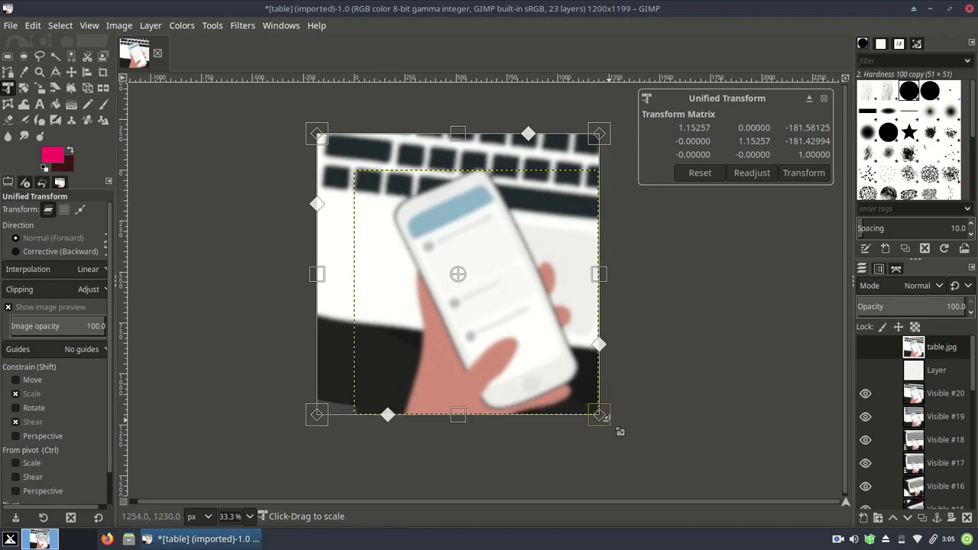
{"action": "left_click_drag", "start_coordinate": [602, 417], "coordinate": [612, 426]}
{"action": "left_click_drag", "start_coordinate": [304, 428], "coordinate": [290, 428]}
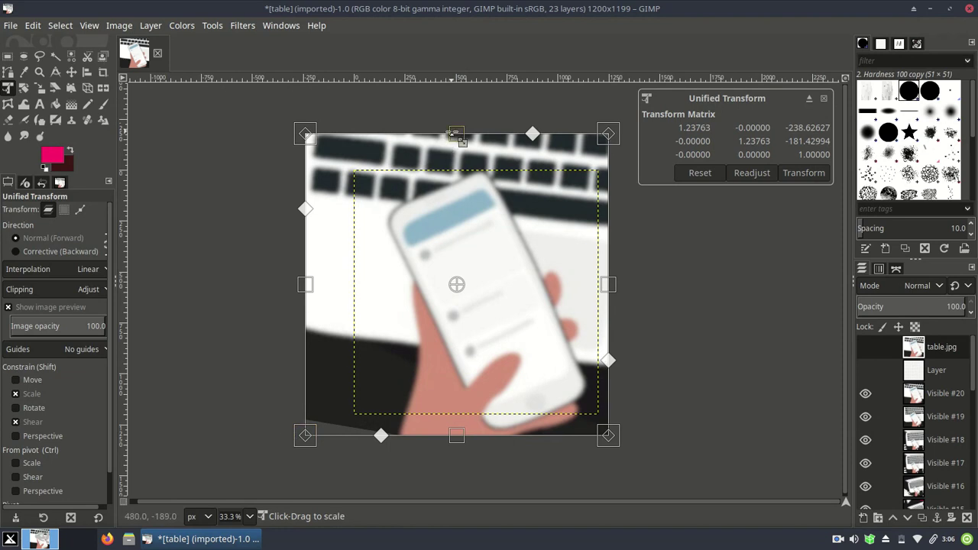
{"action": "left_click_drag", "start_coordinate": [456, 132], "coordinate": [456, 128]}
{"action": "left_click_drag", "start_coordinate": [454, 123], "coordinate": [454, 118]}
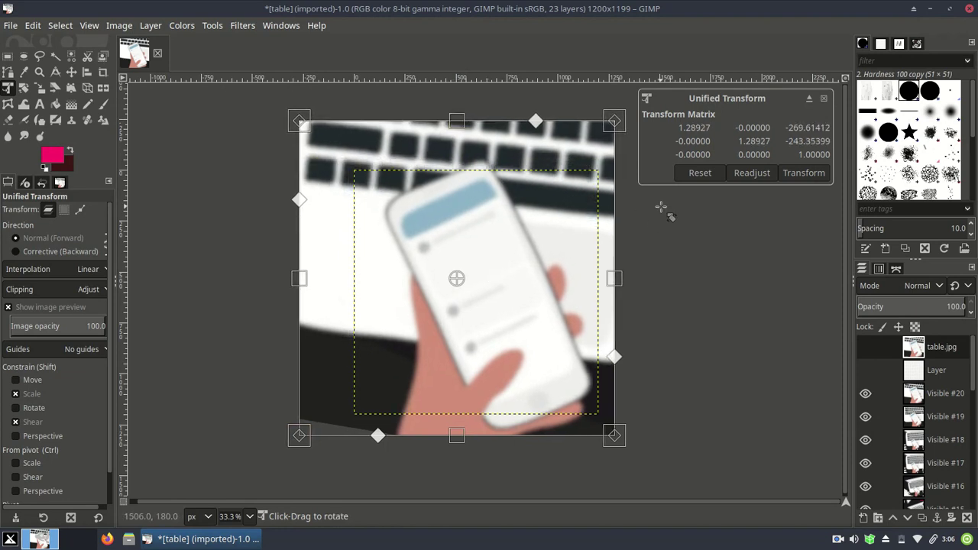
{"action": "key", "text": "Return"}
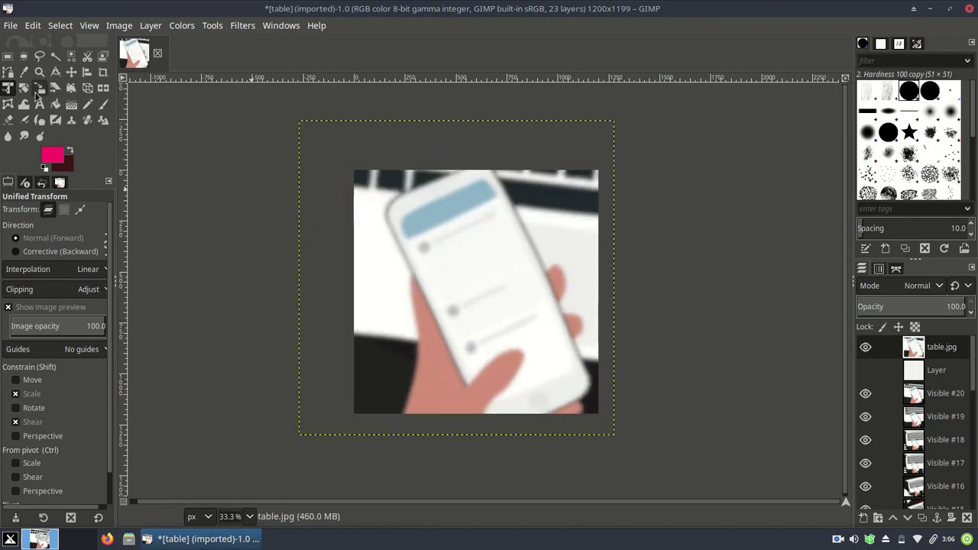
Rotate the table.jpg layer clockwise by 11.40° about its center.
{"action": "left_click", "coordinate": [24, 88]}
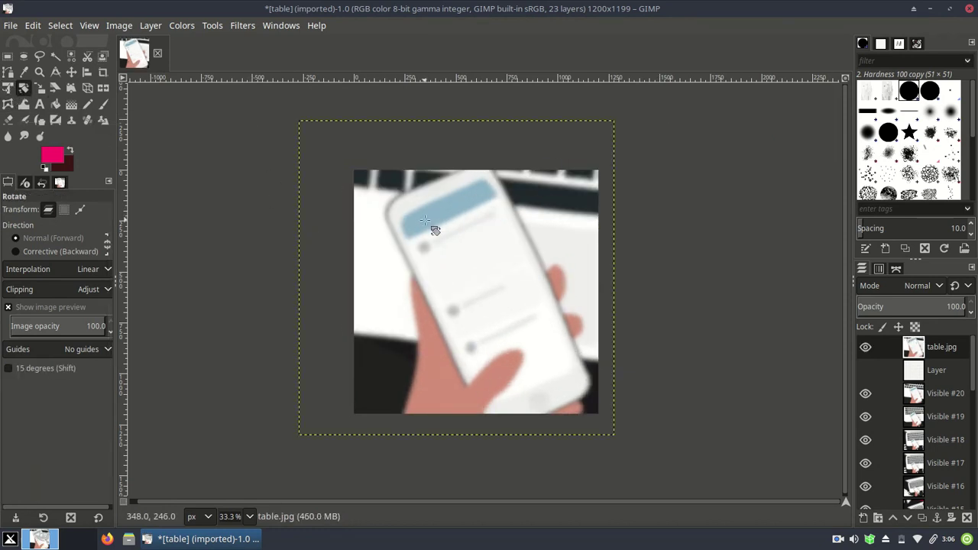
{"action": "left_click", "coordinate": [432, 229]}
{"action": "scroll", "coordinate": [774, 118], "scroll_direction": "up", "scroll_amount": 8}
{"action": "scroll", "coordinate": [773, 118], "scroll_direction": "up", "scroll_amount": 15}
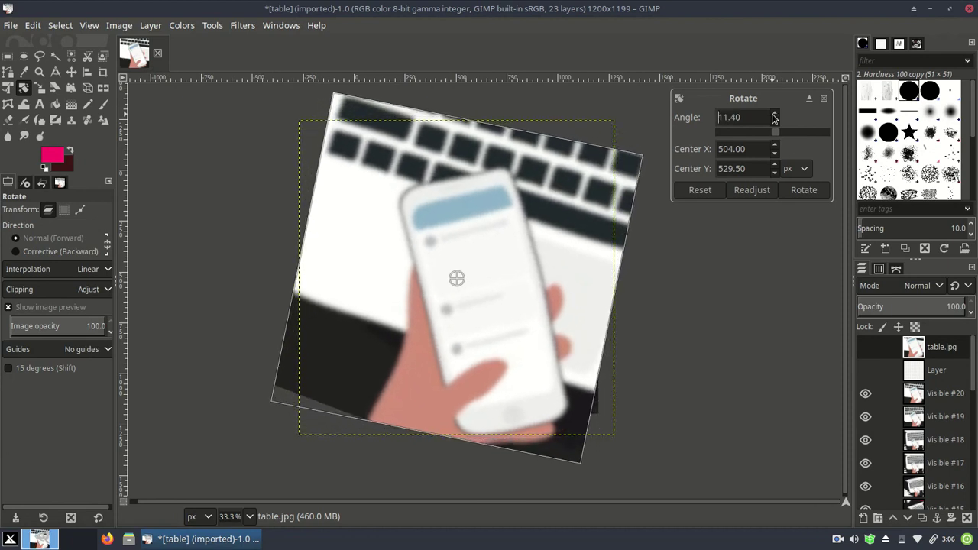
{"action": "left_click", "coordinate": [804, 190]}
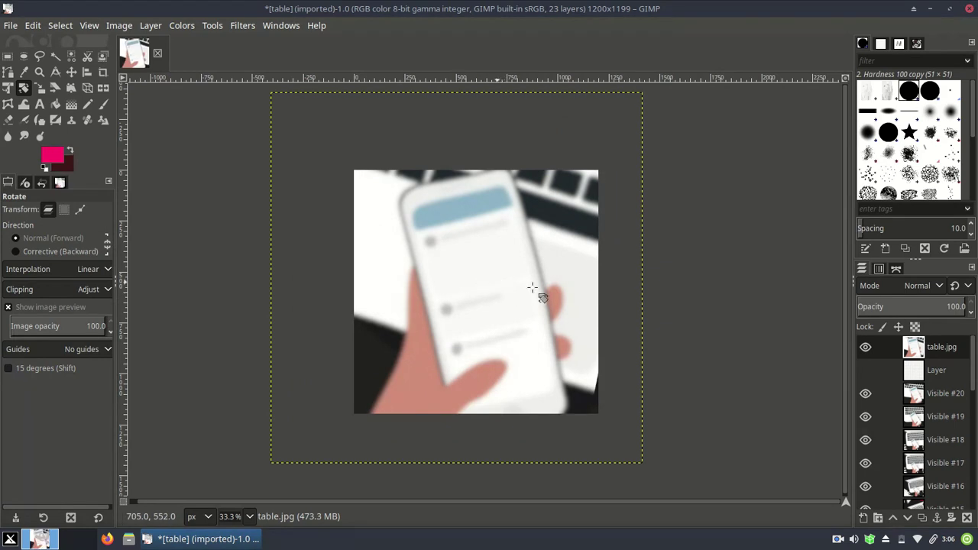
Capture the current image as a new layer from visible above Visible #20 and reselect the table.jpg layer.
{"action": "right_click", "coordinate": [916, 393]}
{"action": "left_click", "coordinate": [849, 125]}
{"action": "left_click", "coordinate": [896, 343]}
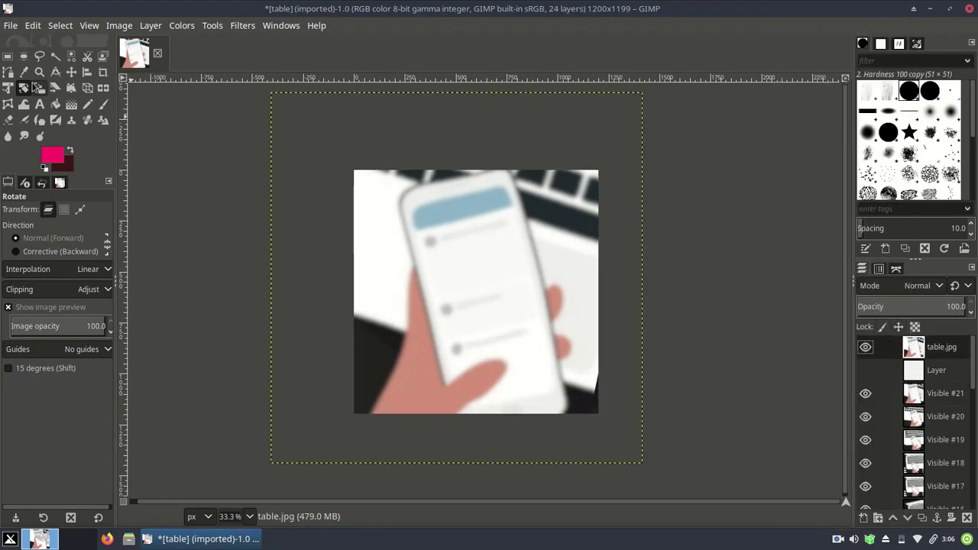
{"action": "key", "text": "shift+t"}
{"action": "left_click", "coordinate": [478, 292]}
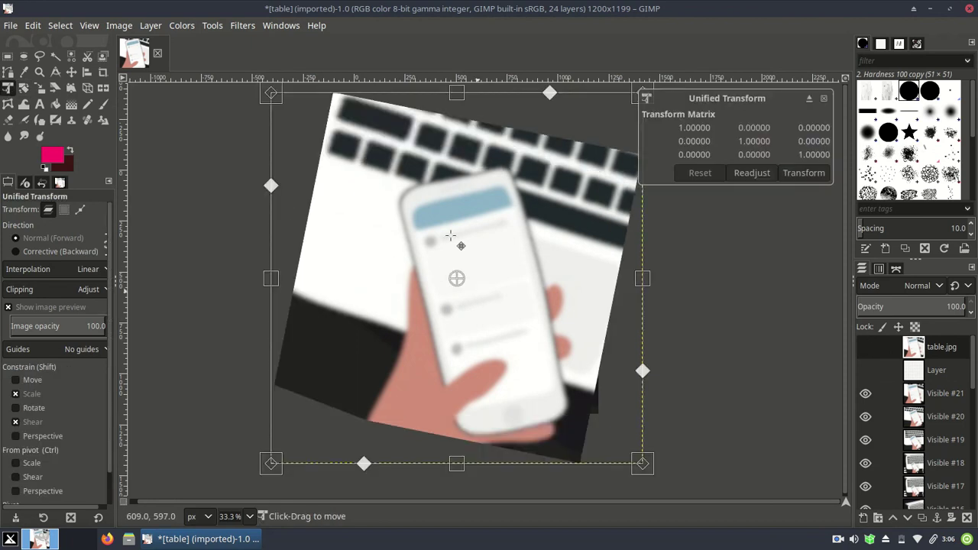
{"action": "left_click", "coordinate": [824, 100]}
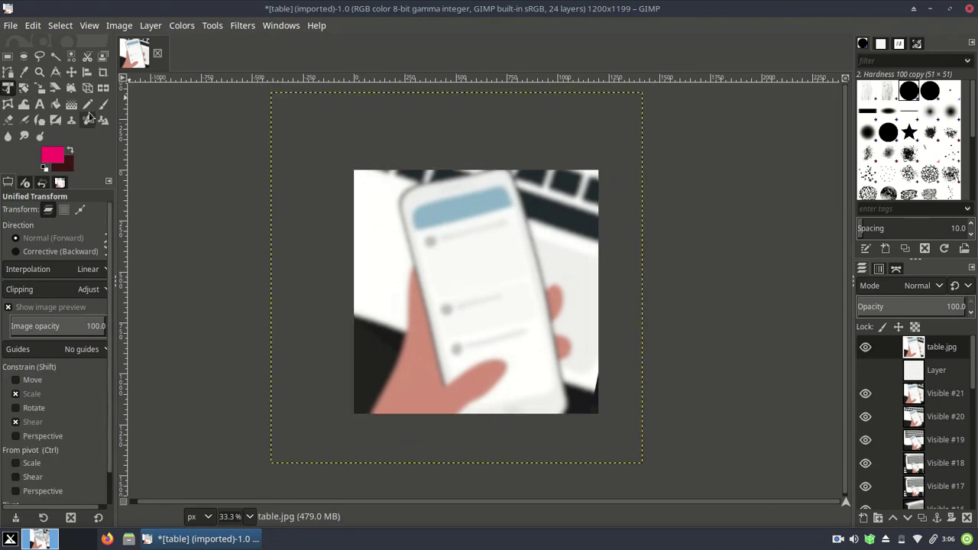
Crop the rotated table.jpg layer's overhang to the full 1200 × 1199 px canvas.
{"action": "left_click", "coordinate": [103, 71]}
{"action": "left_click", "coordinate": [306, 196]}
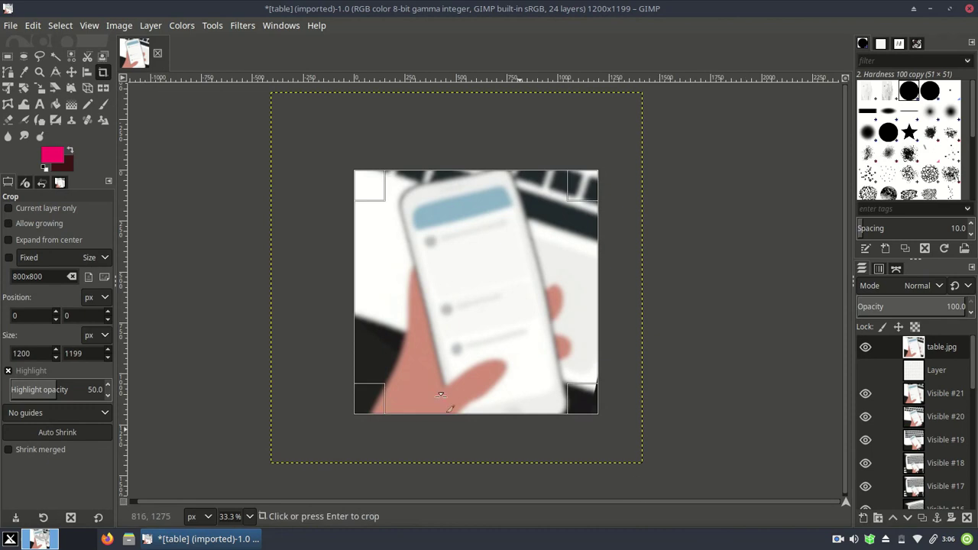
{"action": "left_click", "coordinate": [401, 392]}
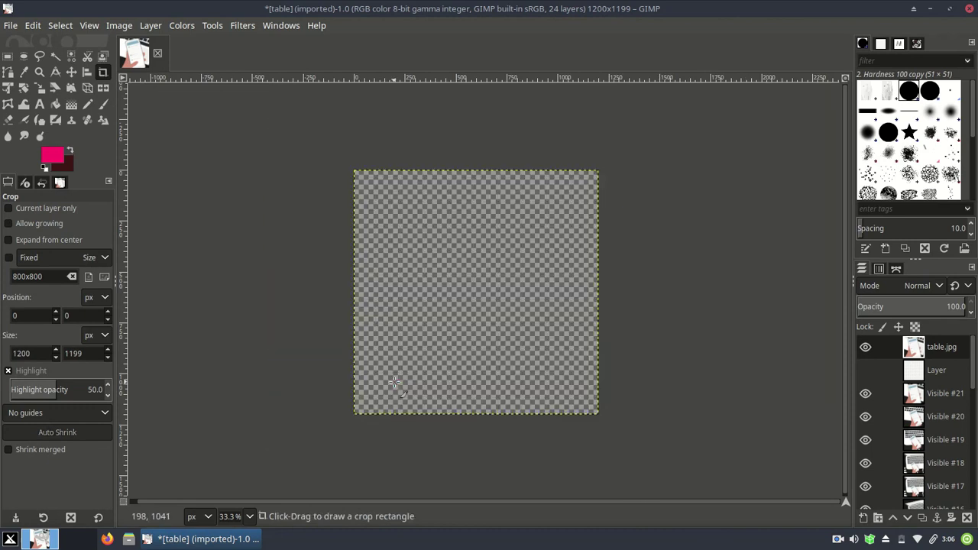
Enlarge the table.jpg layer slightly and proportionally with Unified Transform so it extends just past every canvas edge.
{"action": "left_click", "coordinate": [7, 88]}
{"action": "left_click", "coordinate": [433, 240]}
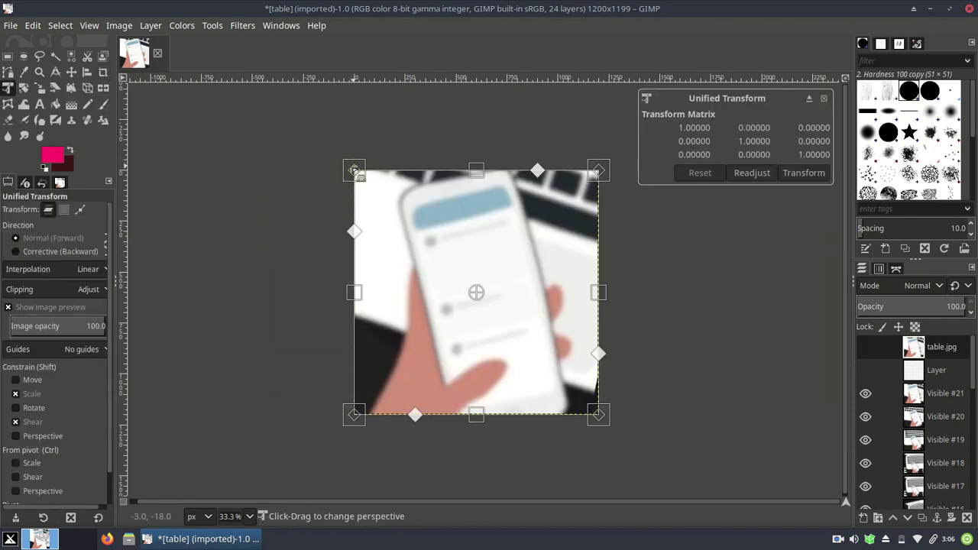
{"action": "left_click_drag", "start_coordinate": [362, 172], "coordinate": [350, 160]}
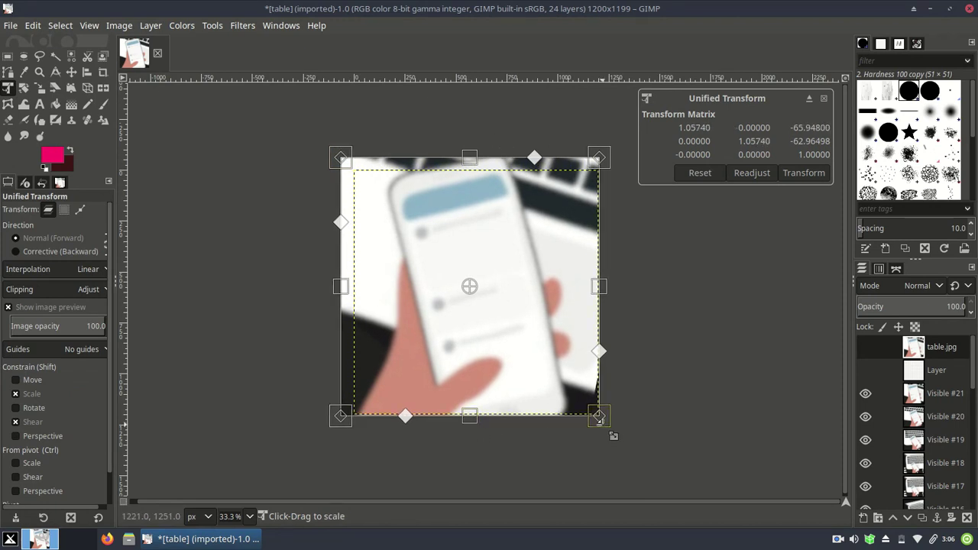
{"action": "left_click_drag", "start_coordinate": [609, 433], "coordinate": [618, 441]}
{"action": "key", "text": "Return"}
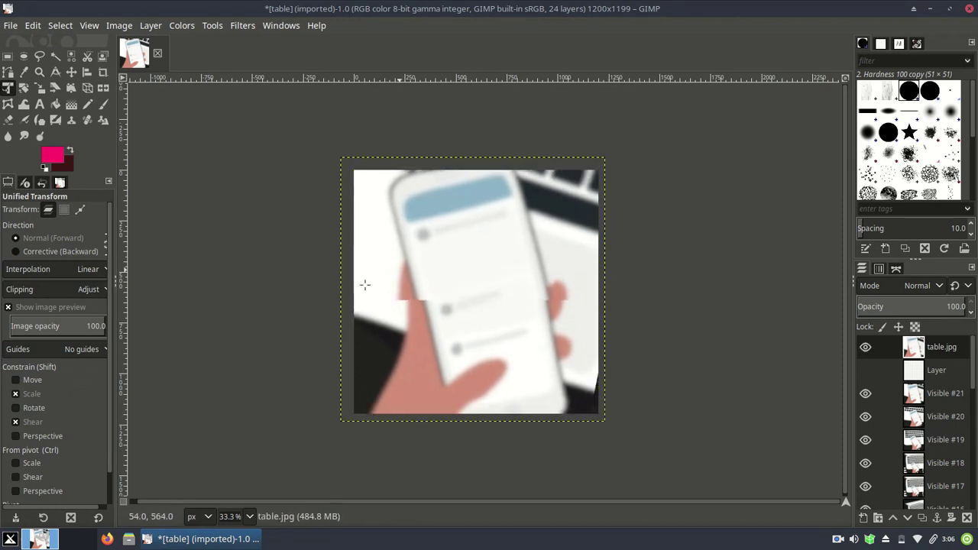
Rotate the table.jpg layer clockwise by 12.20° about its center.
{"action": "key", "text": "shift+r"}
{"action": "left_click", "coordinate": [467, 255]}
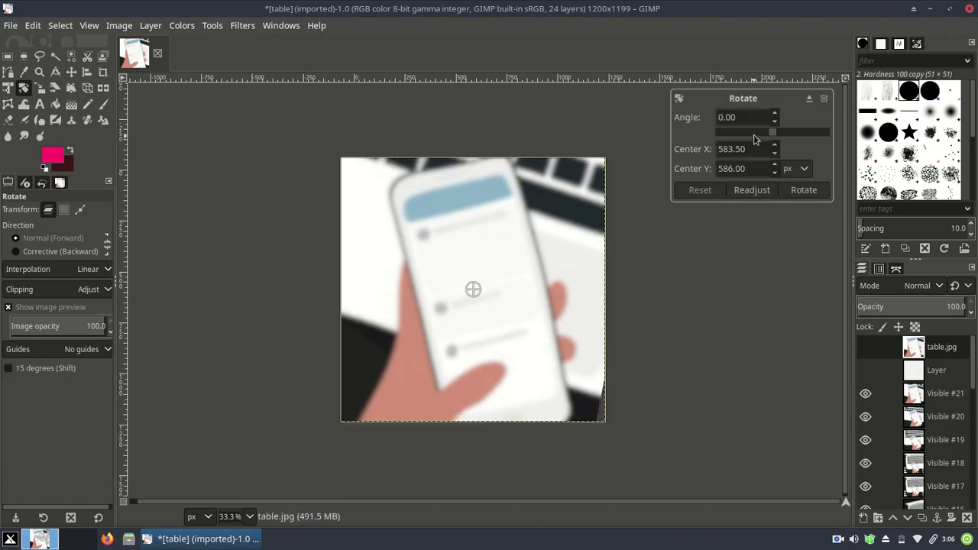
{"action": "left_click_drag", "start_coordinate": [771, 114], "coordinate": [775, 117]}
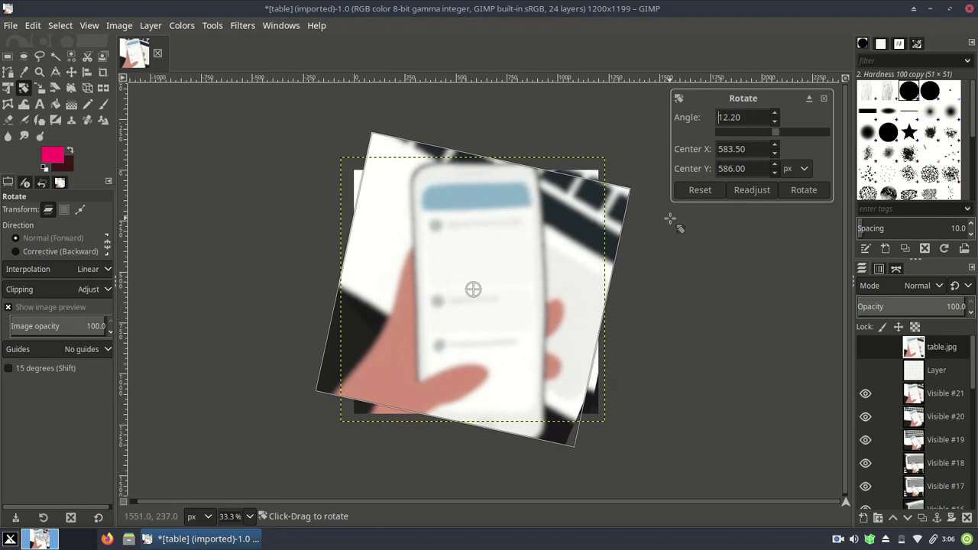
{"action": "left_click", "coordinate": [807, 191]}
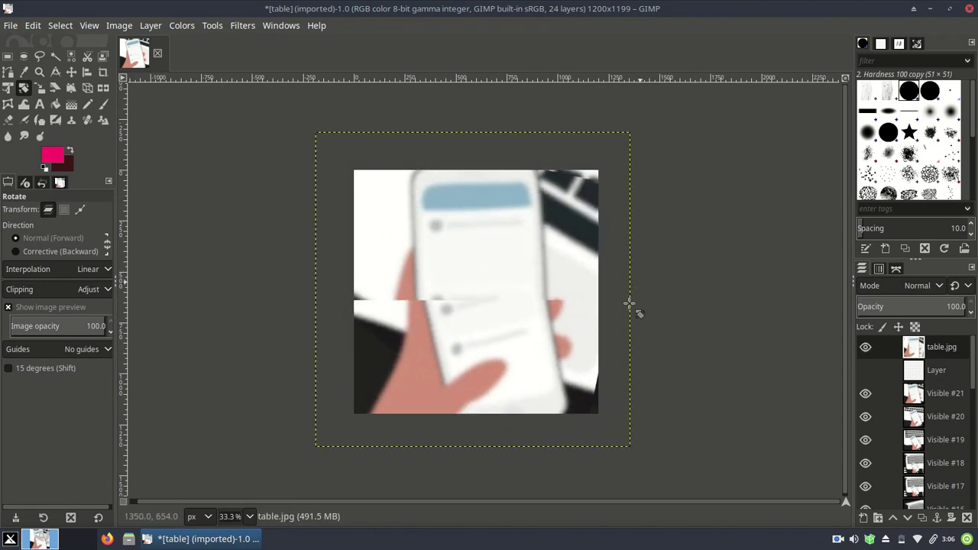
Capture the current image as a new layer from visible above Visible #21.
{"action": "left_click", "coordinate": [928, 399]}
{"action": "right_click", "coordinate": [927, 399]}
{"action": "left_click", "coordinate": [830, 125]}
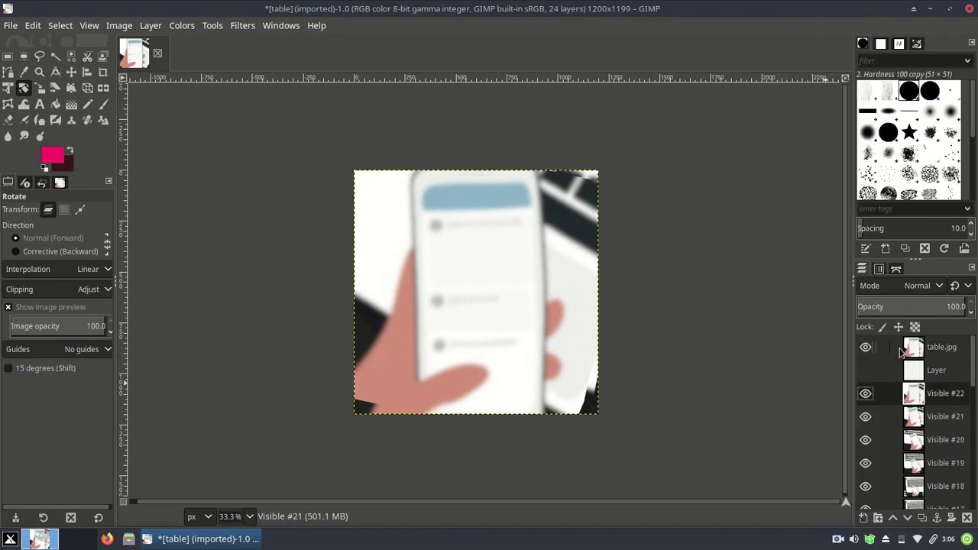
{"action": "left_click", "coordinate": [7, 88]}
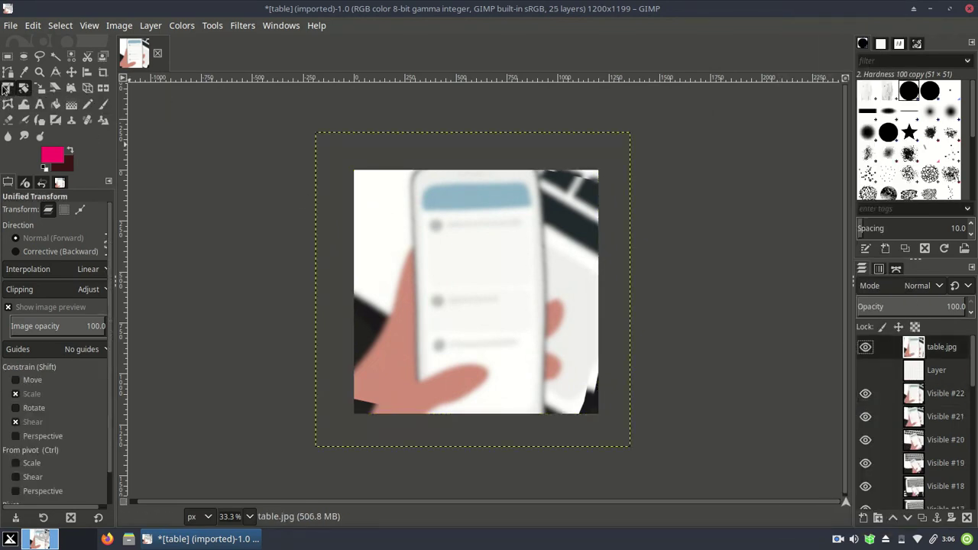
{"action": "left_click", "coordinate": [475, 286]}
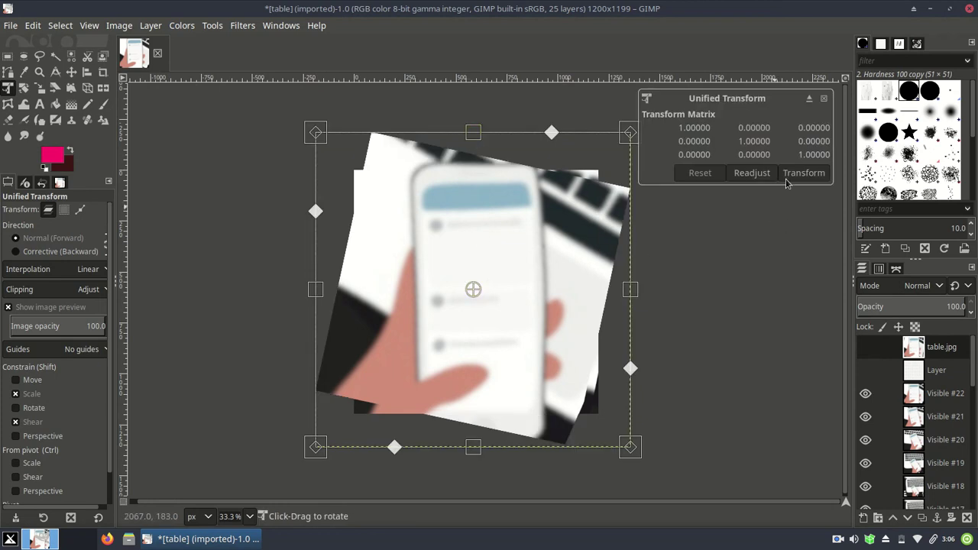
{"action": "left_click", "coordinate": [823, 98]}
Crop the rotated table.jpg layer's overhang to the full 1200 × 1199 px canvas.
{"action": "left_click", "coordinate": [104, 72]}
{"action": "left_click_drag", "start_coordinate": [334, 166], "coordinate": [576, 398]}
{"action": "key", "text": "Return"}
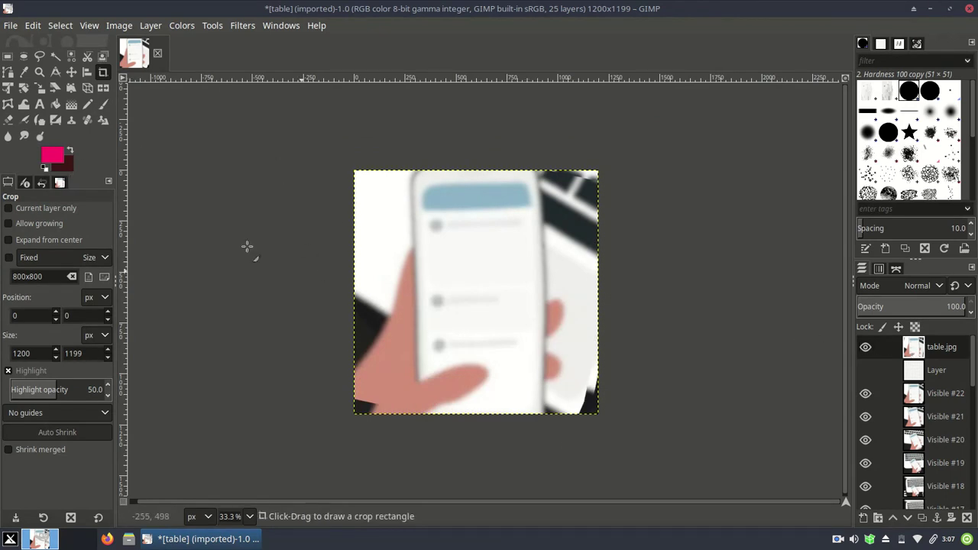
Enlarge the table.jpg layer proportionally to about 1.29 times with Unified Transform, extending it past all canvas edges around the phone.
{"action": "left_click", "coordinate": [917, 395]}
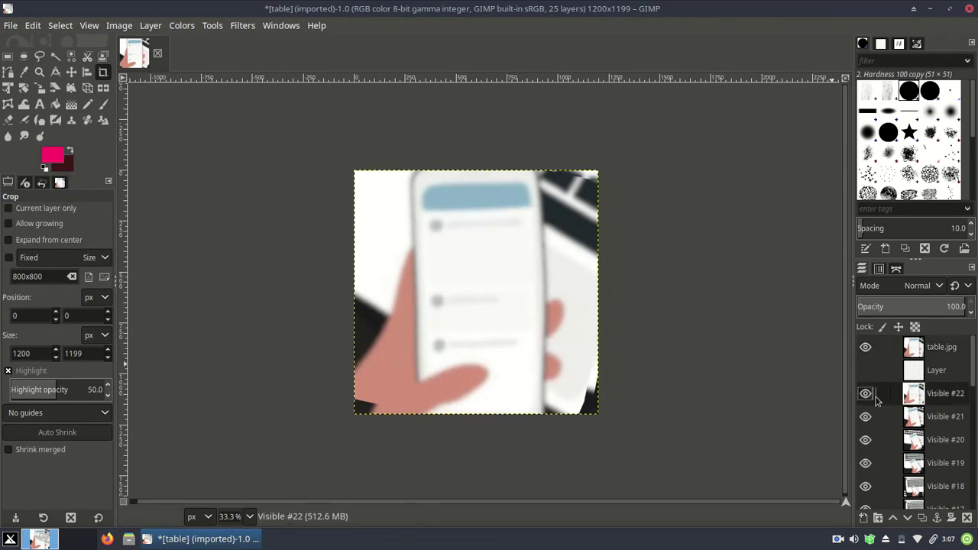
{"action": "left_click", "coordinate": [911, 348]}
{"action": "left_click", "coordinate": [8, 88]}
{"action": "left_click", "coordinate": [499, 283]}
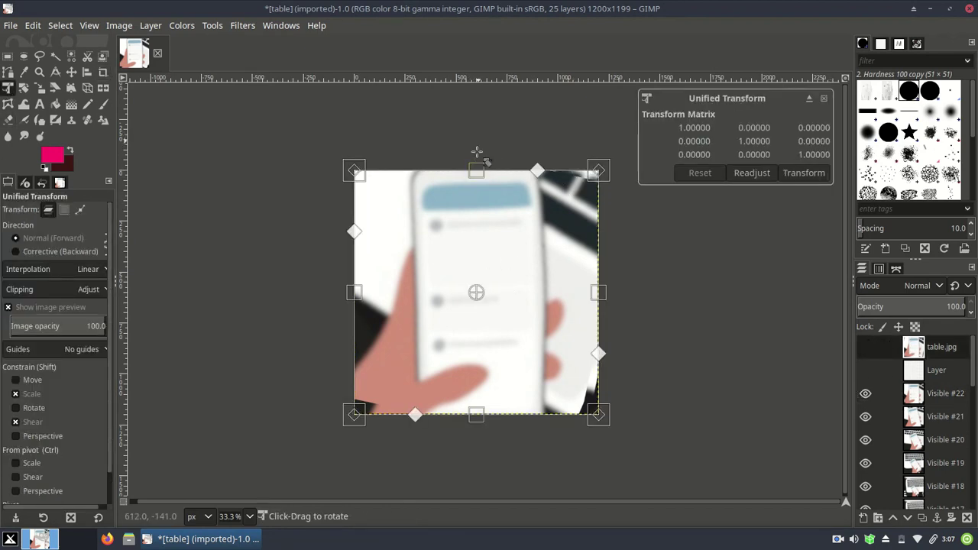
{"action": "left_click_drag", "start_coordinate": [476, 169], "coordinate": [476, 132]}
{"action": "left_click_drag", "start_coordinate": [606, 417], "coordinate": [635, 446]}
{"action": "left_click_drag", "start_coordinate": [334, 446], "coordinate": [283, 459]}
{"action": "key", "text": "ctrl+z"}
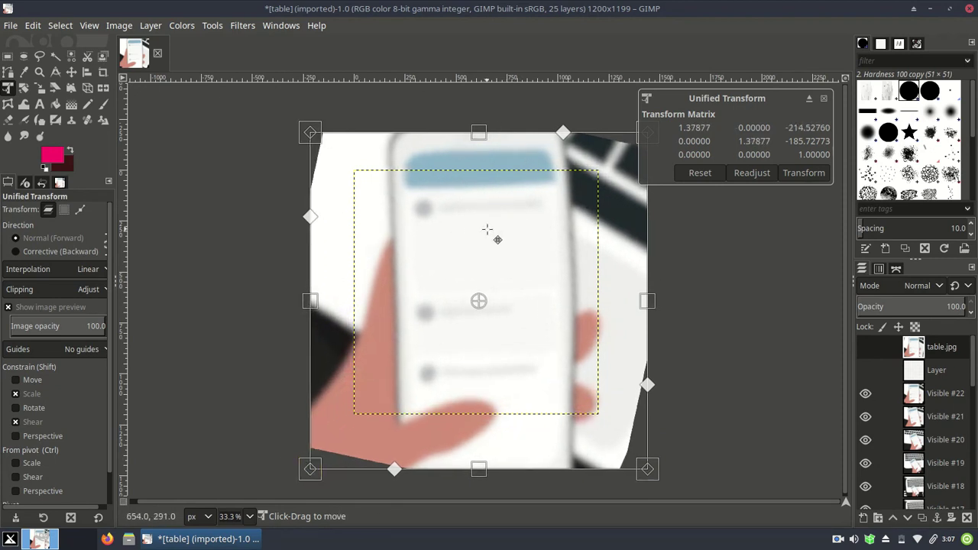
{"action": "left_click_drag", "start_coordinate": [479, 132], "coordinate": [484, 174]}
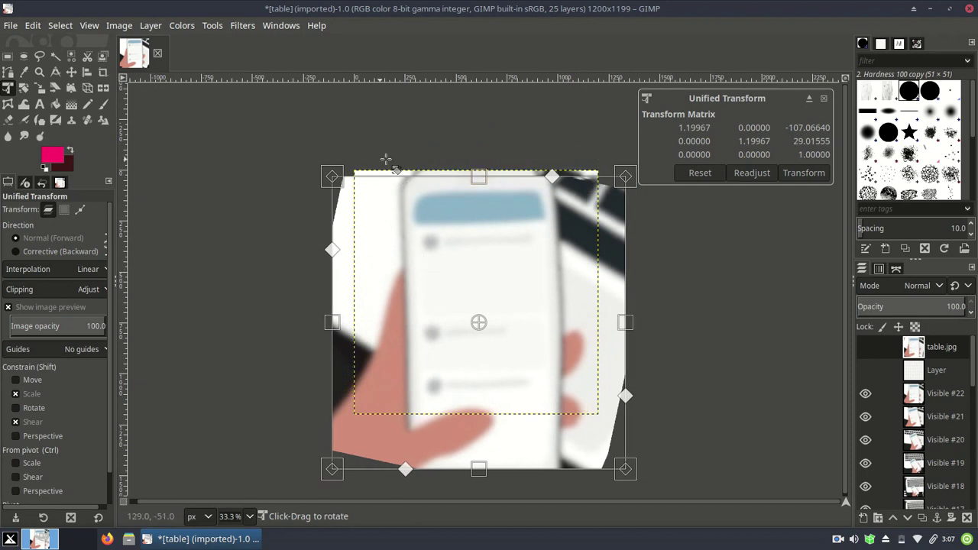
{"action": "left_click_drag", "start_coordinate": [329, 172], "coordinate": [306, 143]}
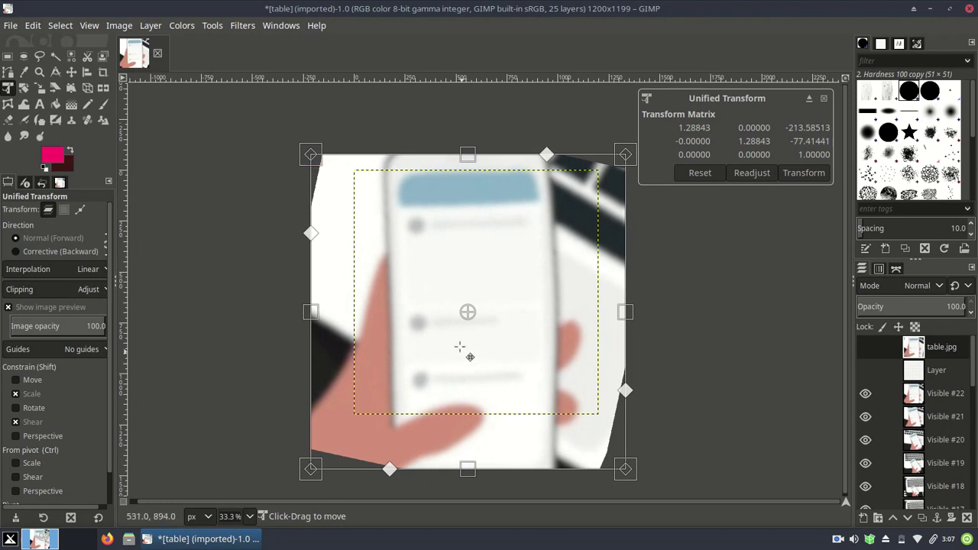
{"action": "key", "text": "Return"}
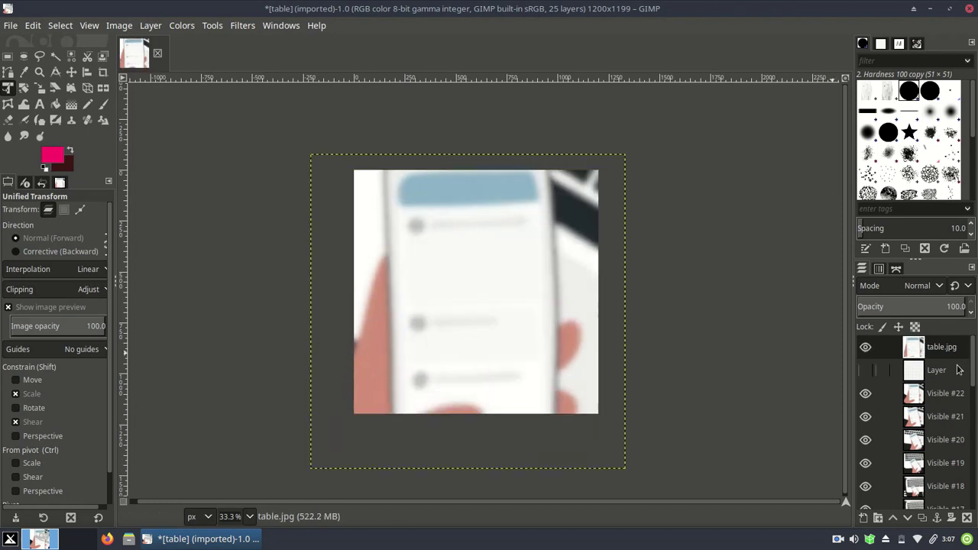
Capture the enlarged view as a new layer from visible above Visible #22 and reselect the table.jpg layer.
{"action": "right_click", "coordinate": [914, 396]}
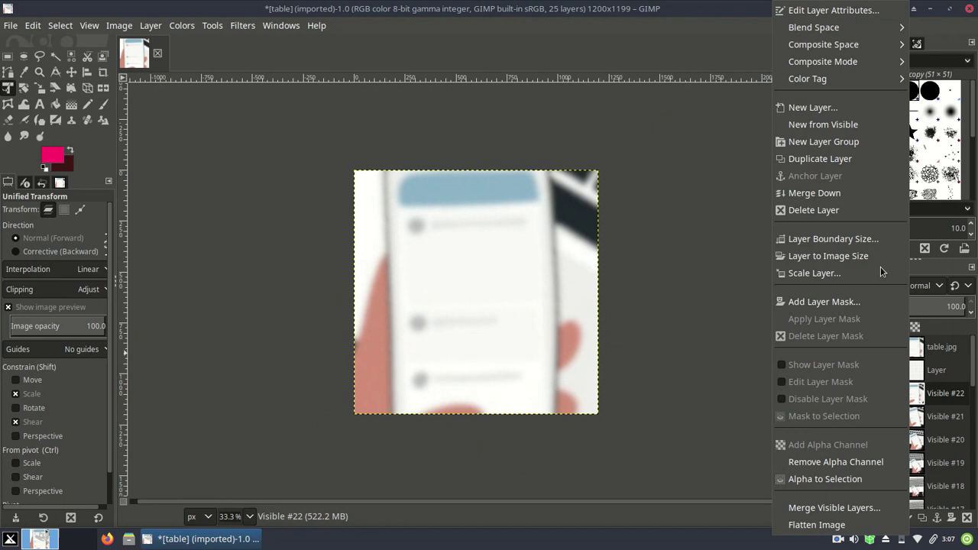
{"action": "left_click", "coordinate": [858, 125]}
{"action": "left_click", "coordinate": [916, 350]}
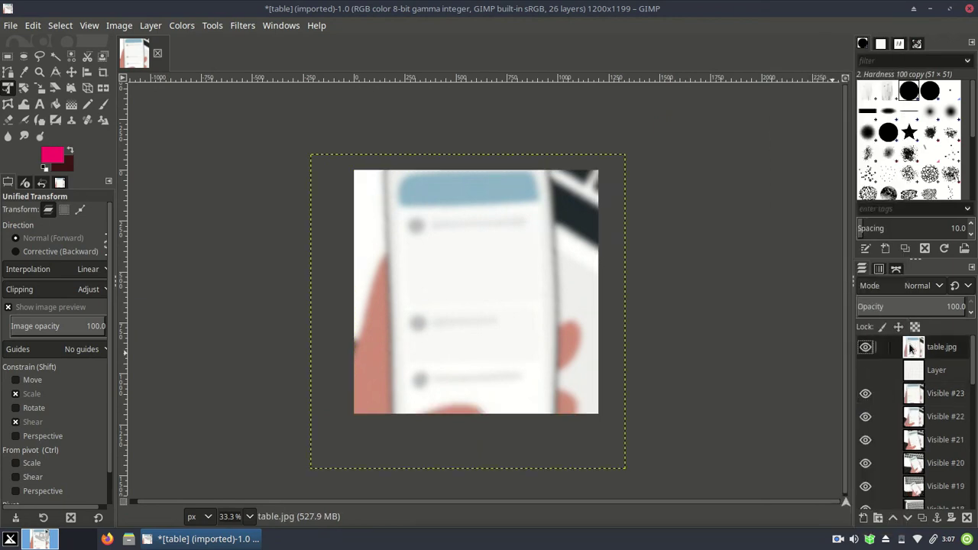
Delete the table.jpg layer and the hidden layer named Layer above the Visible frames.
{"action": "right_click", "coordinate": [916, 351]}
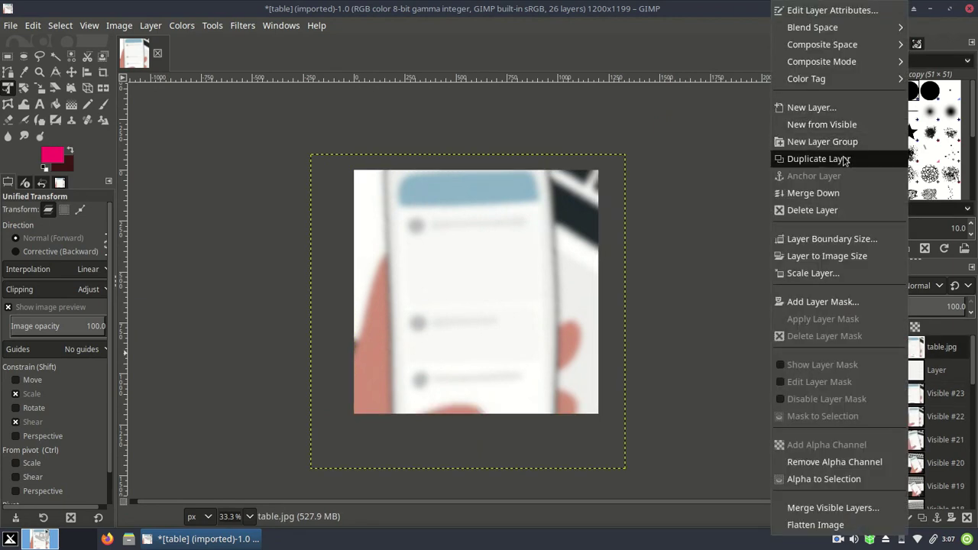
{"action": "left_click", "coordinate": [848, 210]}
{"action": "left_click", "coordinate": [918, 350]}
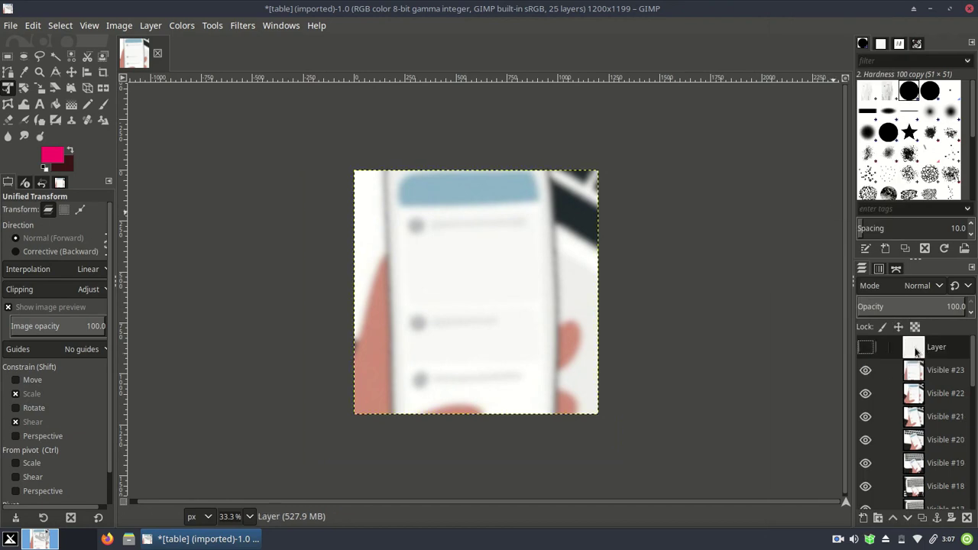
{"action": "right_click", "coordinate": [917, 350]}
{"action": "left_click", "coordinate": [818, 210]}
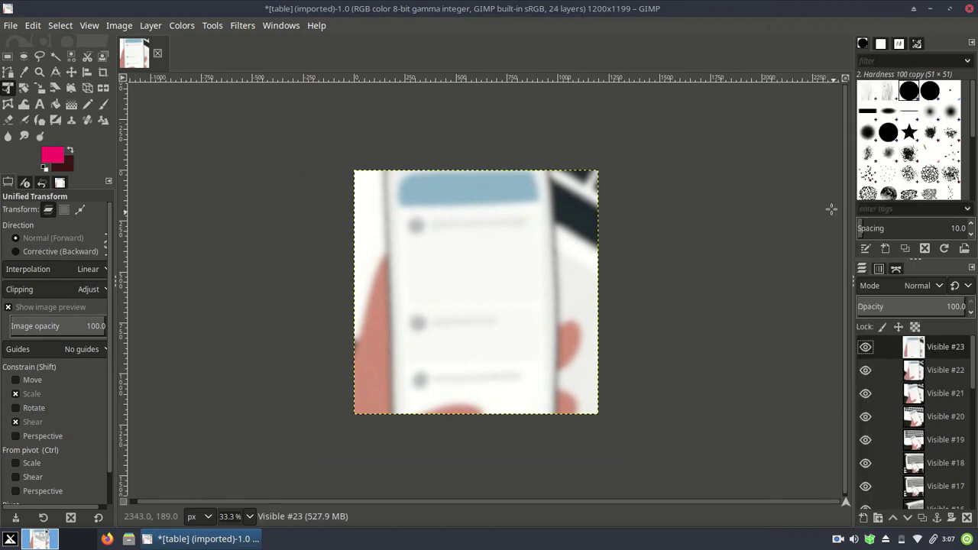
Add a new 1200 × 1199 px layer filled with white above Visible #23.
{"action": "left_click", "coordinate": [865, 516]}
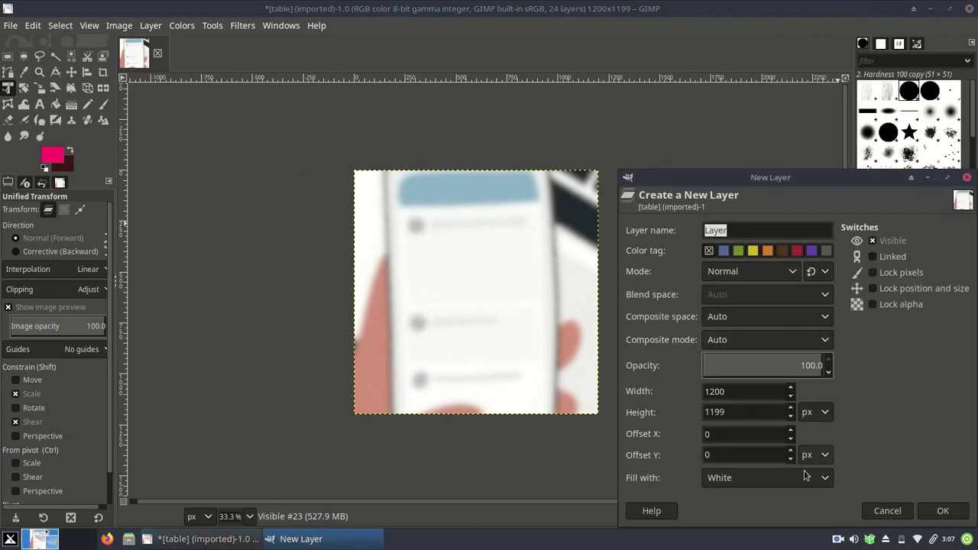
{"action": "left_click", "coordinate": [780, 477]}
{"action": "left_click", "coordinate": [779, 477]}
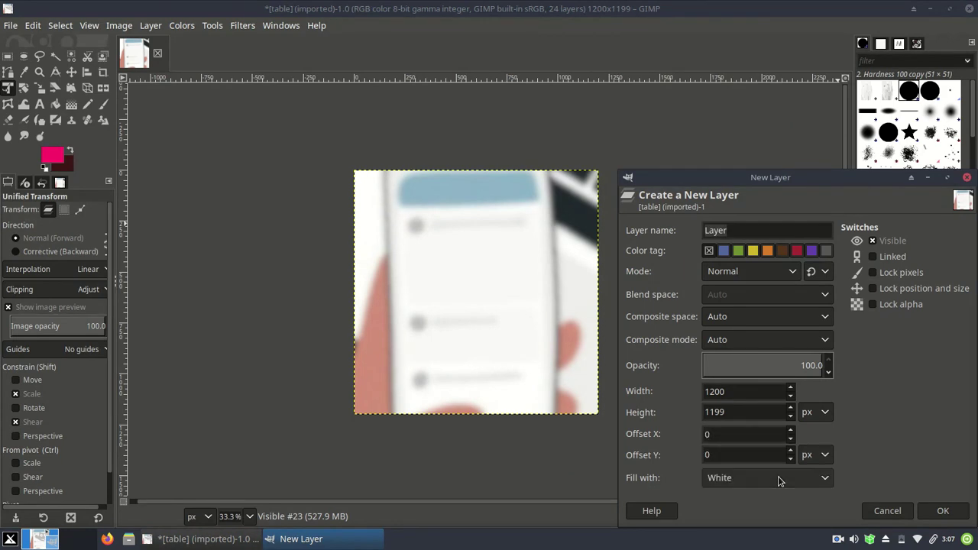
{"action": "left_click", "coordinate": [943, 511]}
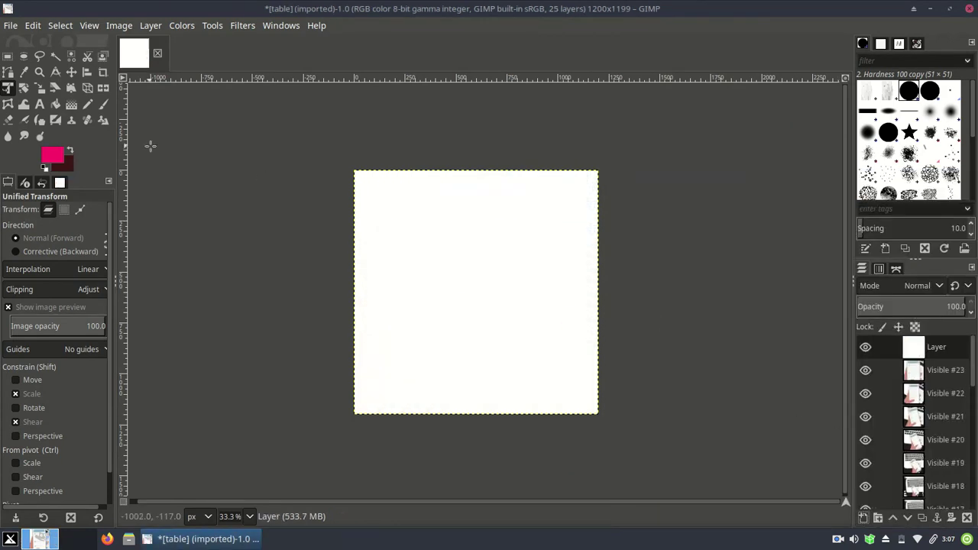
Hide the white layer and select Visible #23, clearing the trial rectangular selection drawn across the canvas's upper part.
{"action": "left_click", "coordinate": [8, 59]}
{"action": "left_click_drag", "start_coordinate": [343, 166], "coordinate": [599, 264]}
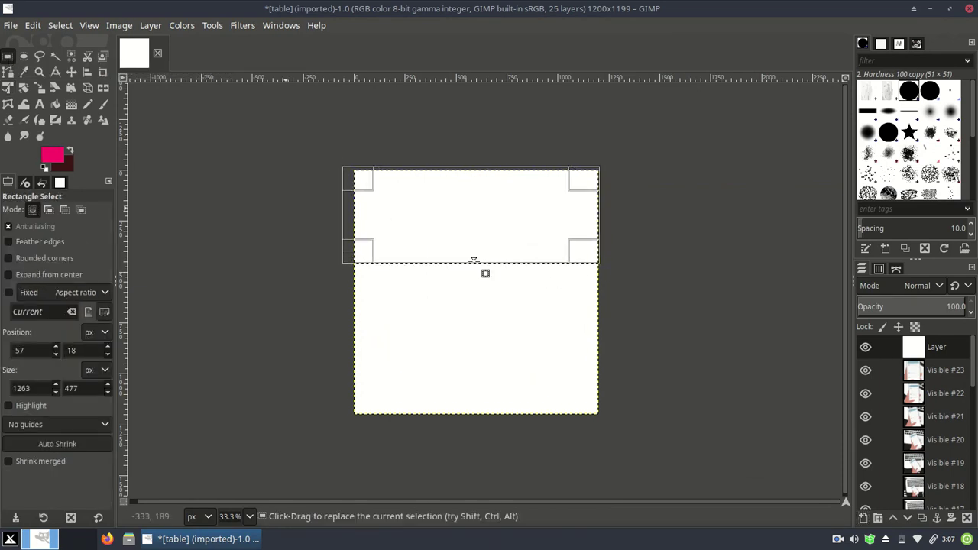
{"action": "left_click", "coordinate": [865, 347]}
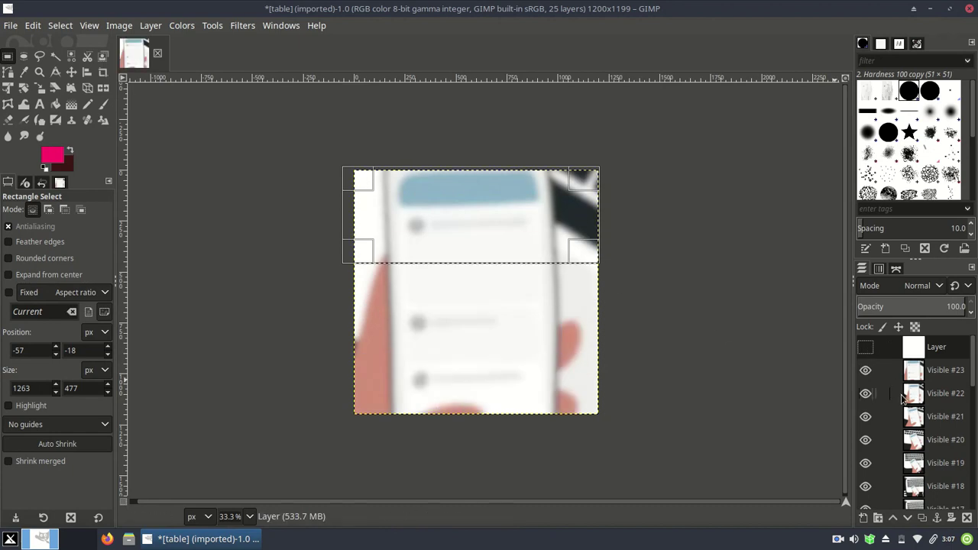
{"action": "left_click", "coordinate": [914, 370]}
{"action": "left_click", "coordinate": [865, 347]}
{"action": "left_click", "coordinate": [866, 347]}
{"action": "left_click", "coordinate": [61, 26]}
{"action": "left_click", "coordinate": [76, 61]}
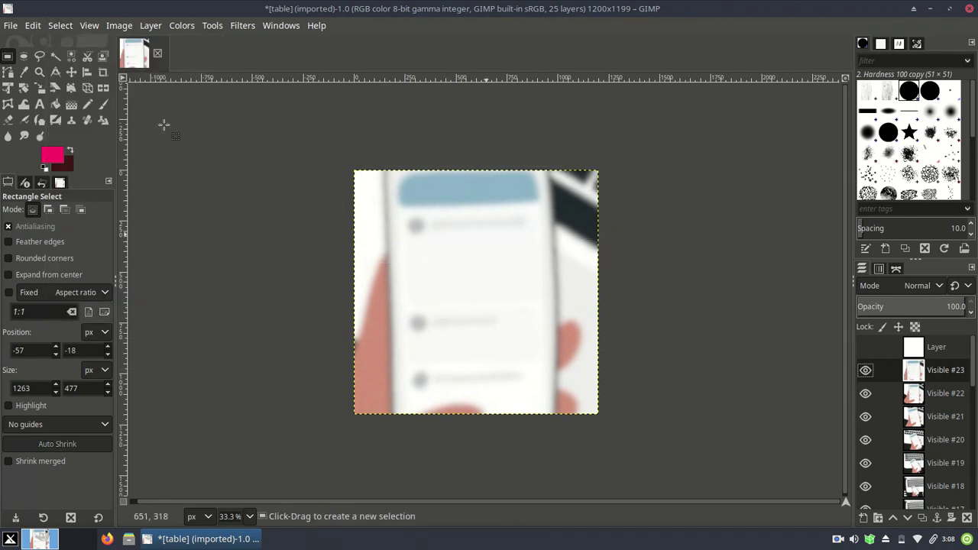
Pick the phone header's blue from Visible #23 as the foreground color and show the white layer again.
{"action": "left_click", "coordinate": [24, 73]}
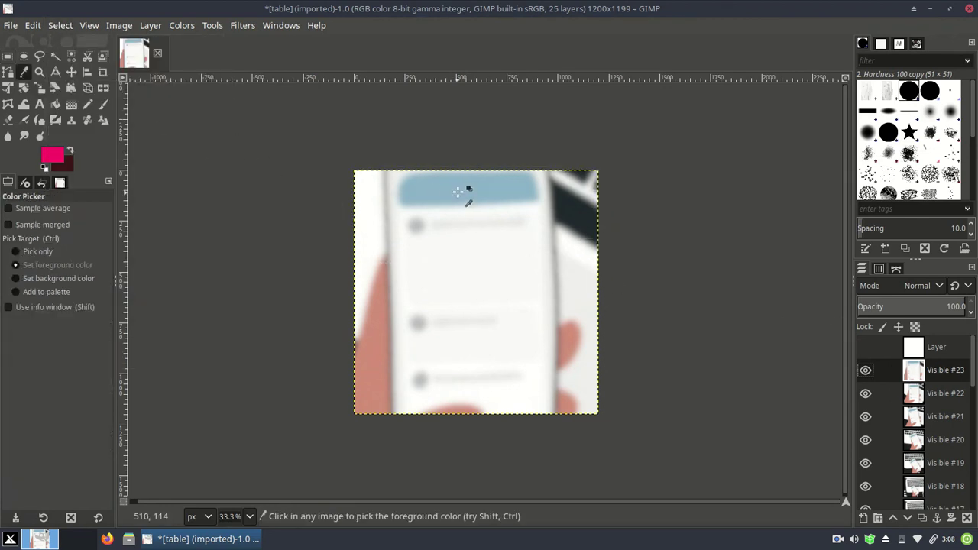
{"action": "left_click", "coordinate": [457, 190]}
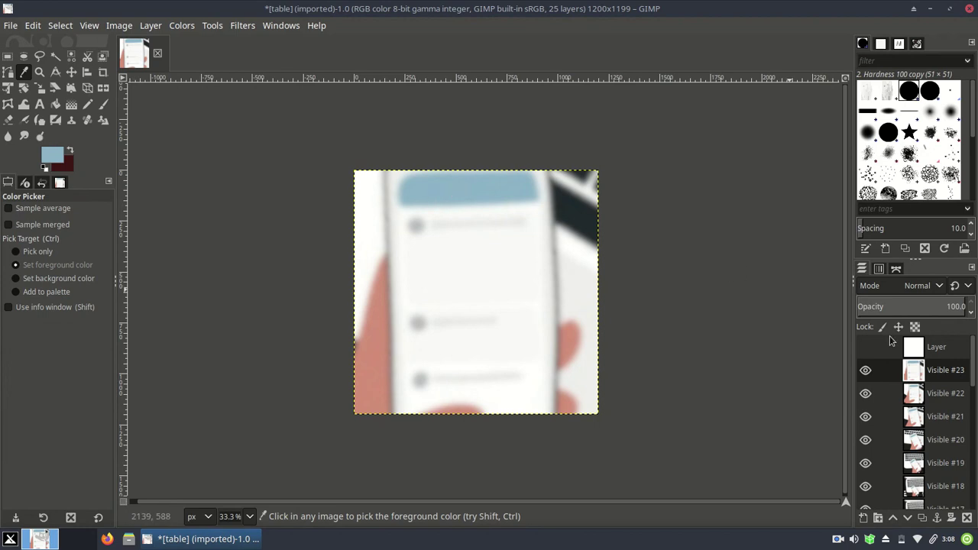
{"action": "left_click", "coordinate": [865, 347]}
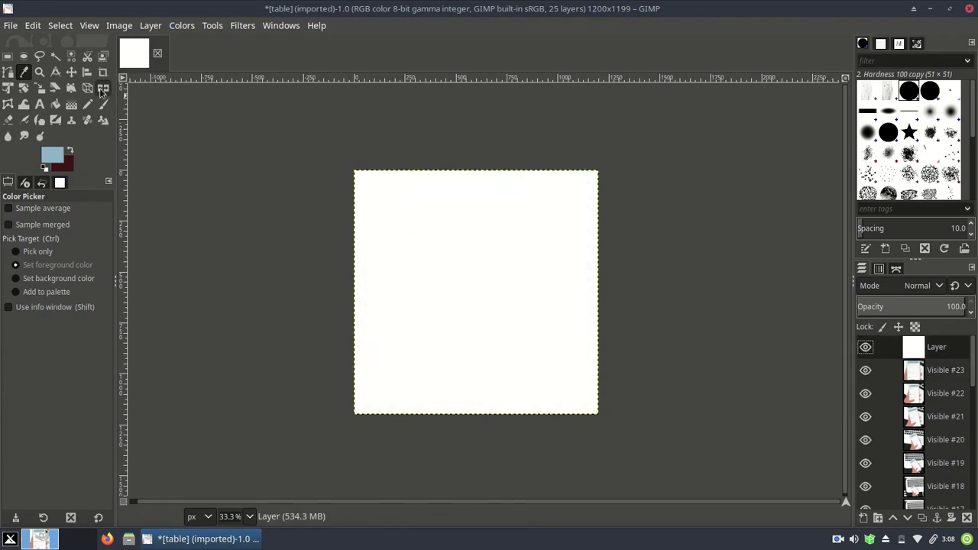
Fill a full-width rectangular selection of about 1530 × 519 px over the white layer's upper part with the blue foreground color.
{"action": "left_click", "coordinate": [7, 56]}
{"action": "left_click_drag", "start_coordinate": [333, 162], "coordinate": [645, 268]}
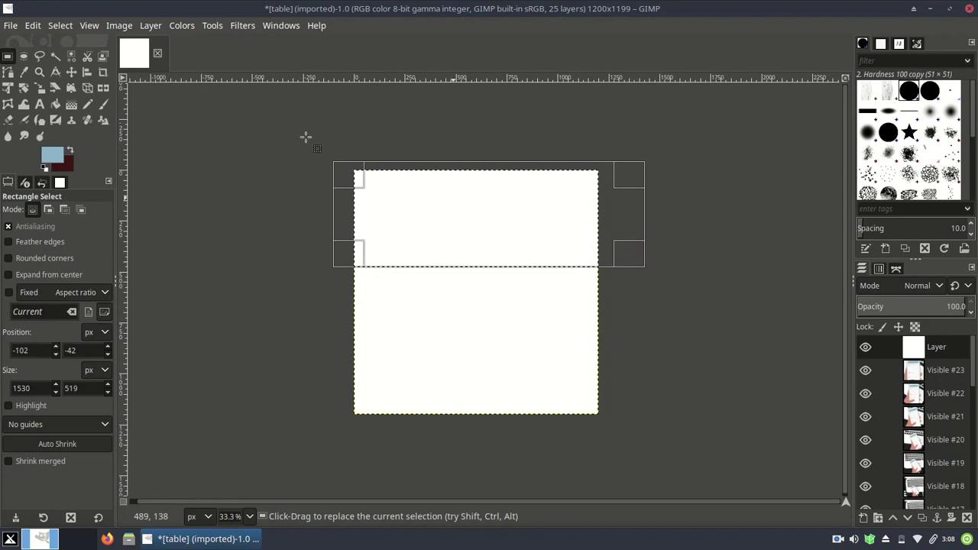
{"action": "left_click", "coordinate": [33, 25]}
{"action": "left_click", "coordinate": [100, 287]}
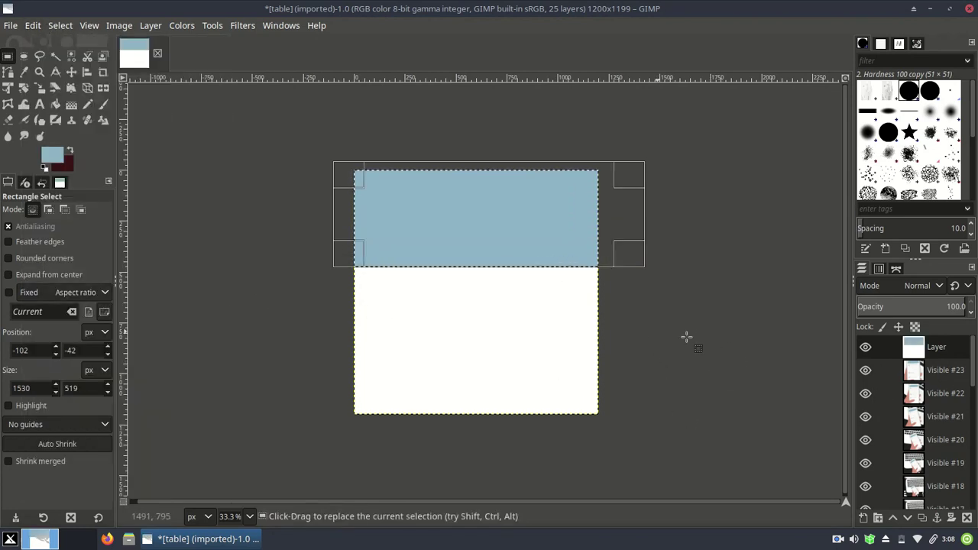
Fill a full-width rectangular selection of about 1578 × 546 px over the layer's lower part with yellow fde253, and clear the selection.
{"action": "left_click_drag", "start_coordinate": [313, 306], "coordinate": [635, 420]}
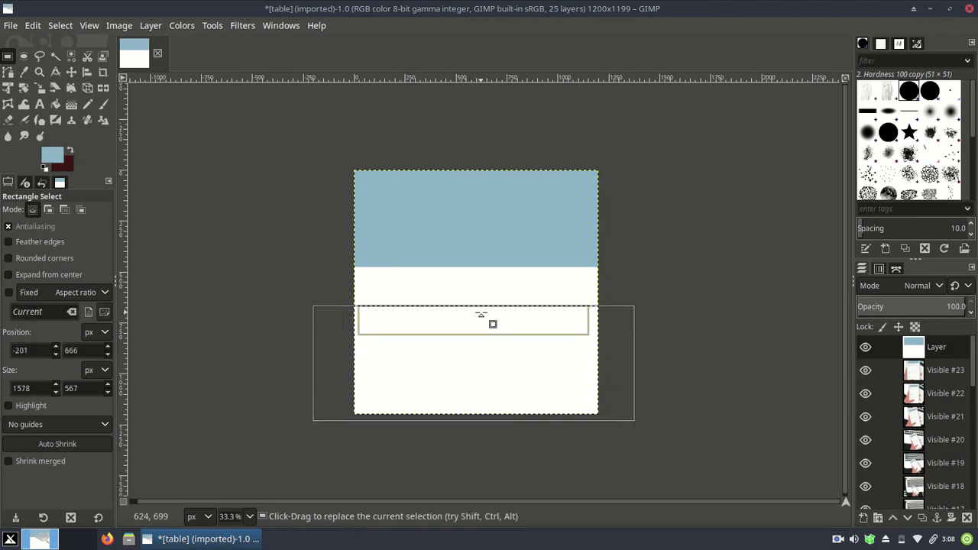
{"action": "mouse_move", "coordinate": [486, 326]}
{"action": "left_mouse_down"}
{"action": "mouse_move", "coordinate": [482, 318]}
{"action": "mouse_move", "coordinate": [480, 329]}
{"action": "left_mouse_up"}
{"action": "left_click", "coordinate": [54, 157]}
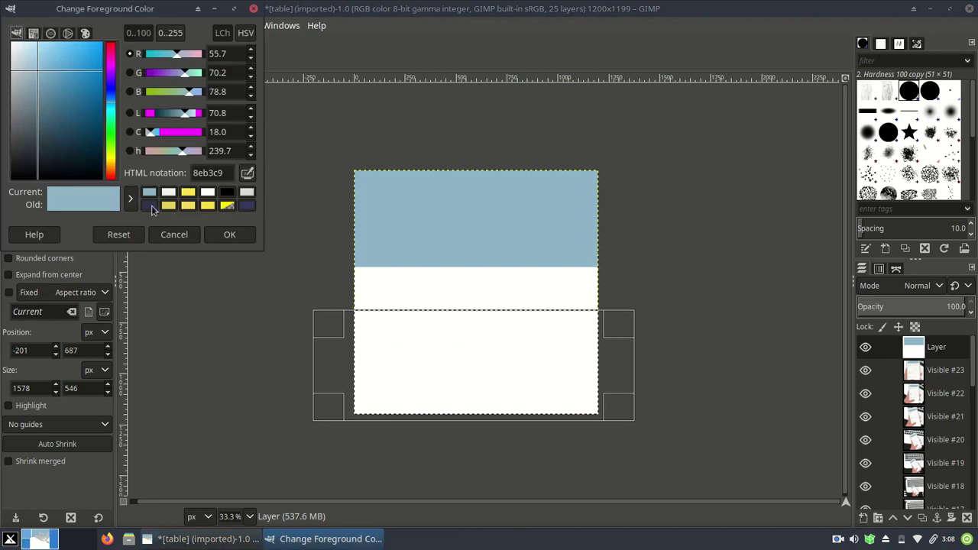
{"action": "left_click", "coordinate": [188, 192]}
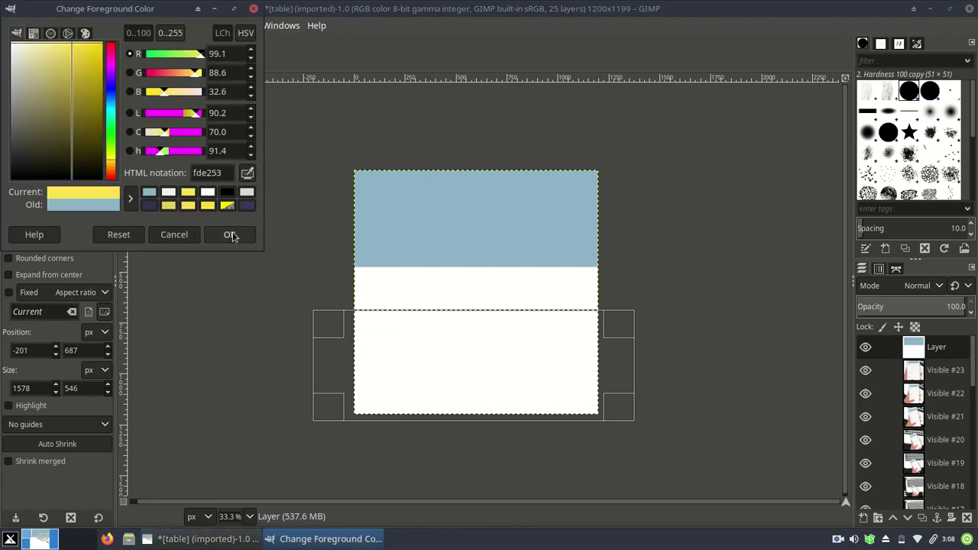
{"action": "left_click", "coordinate": [231, 234]}
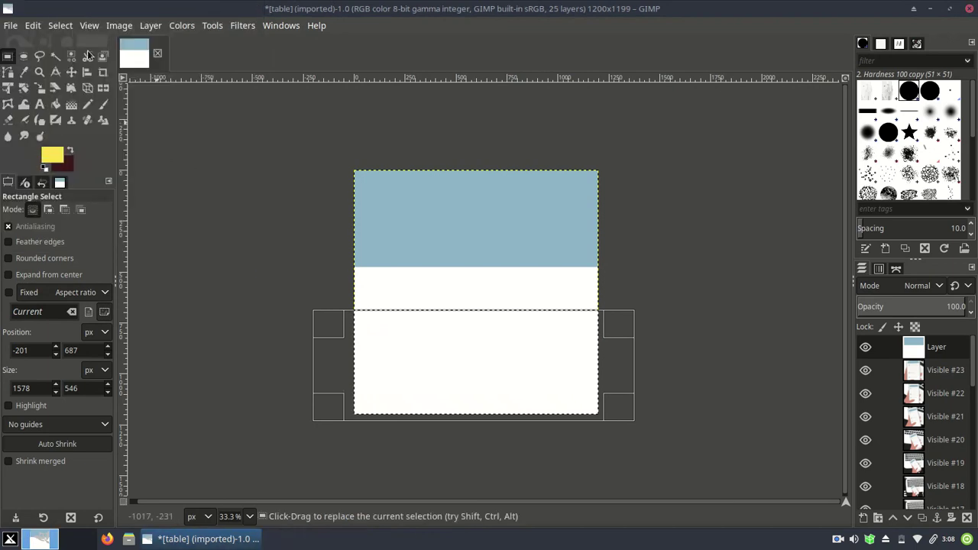
{"action": "left_click", "coordinate": [33, 25]}
{"action": "left_click", "coordinate": [74, 295]}
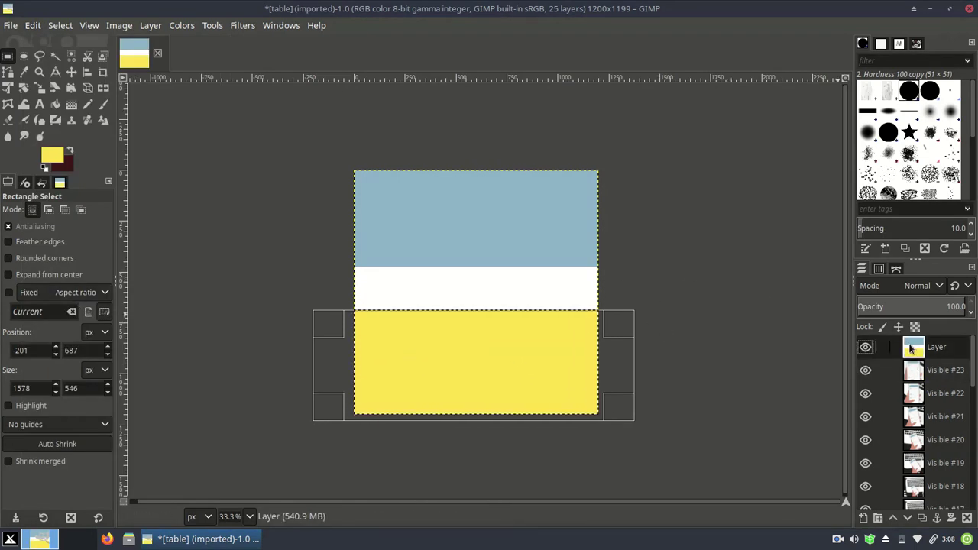
{"action": "left_click", "coordinate": [726, 285]}
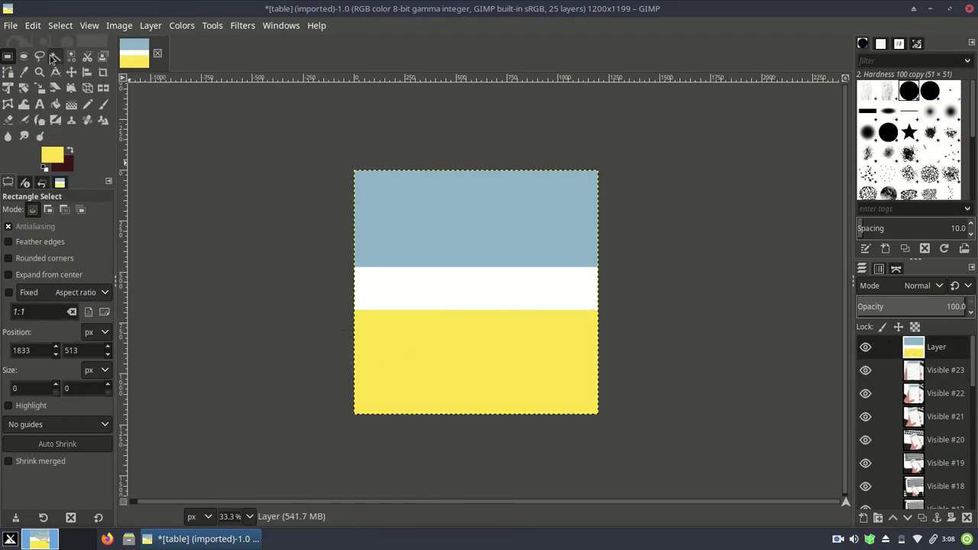
Select the light-blue band by color and set the foreground color to dark blue 313552.
{"action": "left_click", "coordinate": [55, 27]}
{"action": "left_click", "coordinate": [78, 113]}
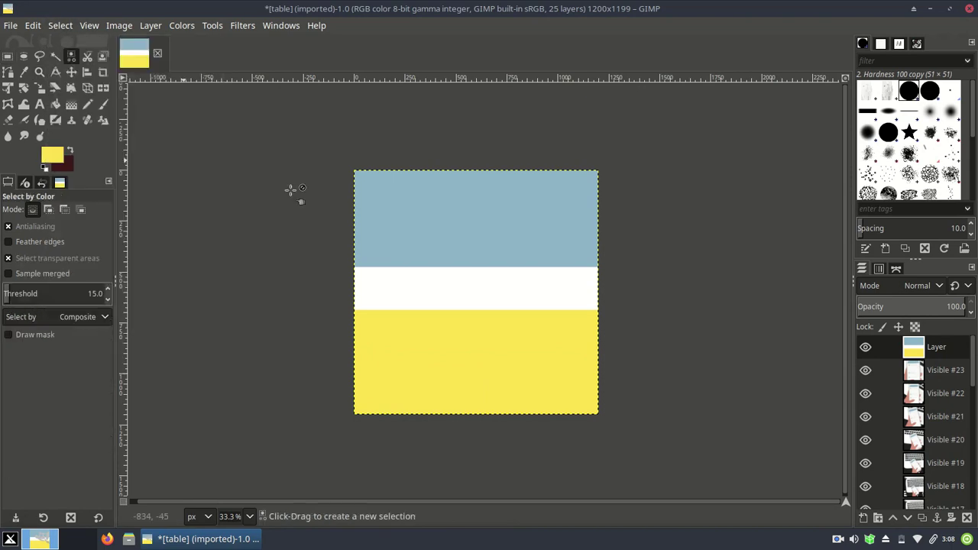
{"action": "left_click", "coordinate": [413, 229]}
{"action": "left_click", "coordinate": [46, 156]}
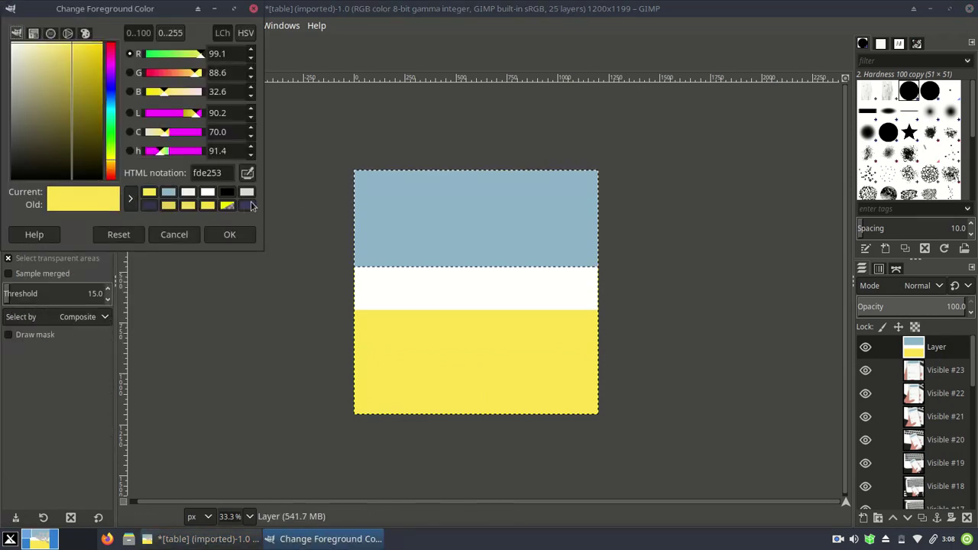
{"action": "left_click", "coordinate": [148, 206]}
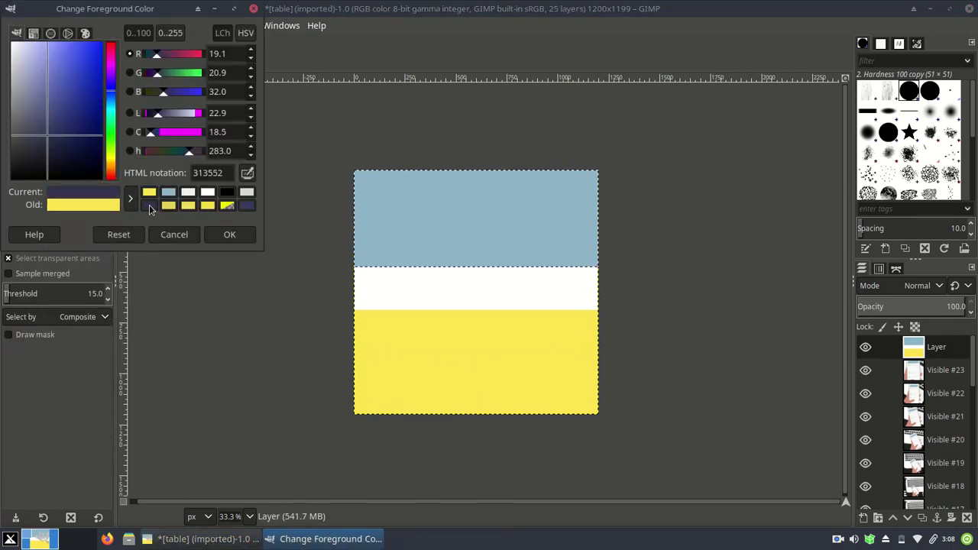
{"action": "left_click", "coordinate": [232, 234]}
{"action": "left_click", "coordinate": [40, 29]}
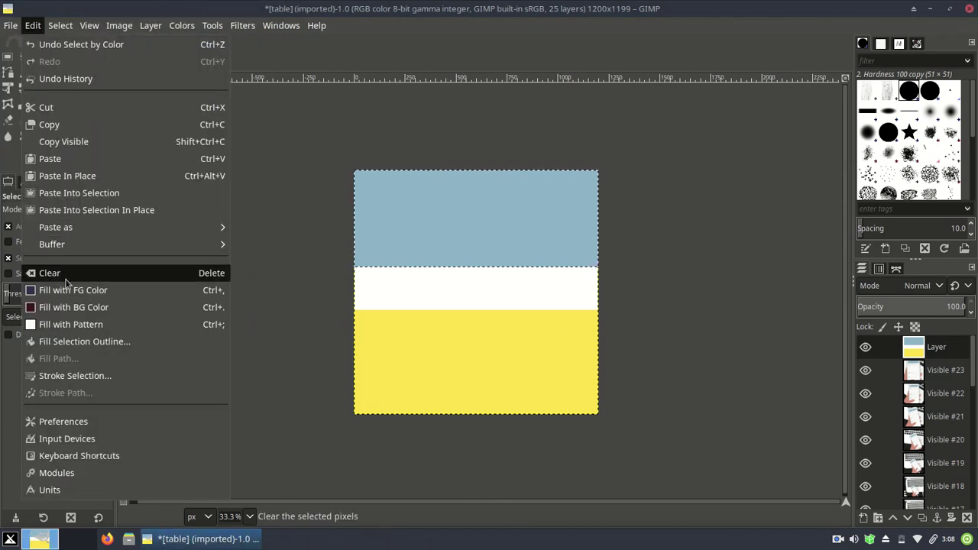
{"action": "left_click", "coordinate": [260, 225]}
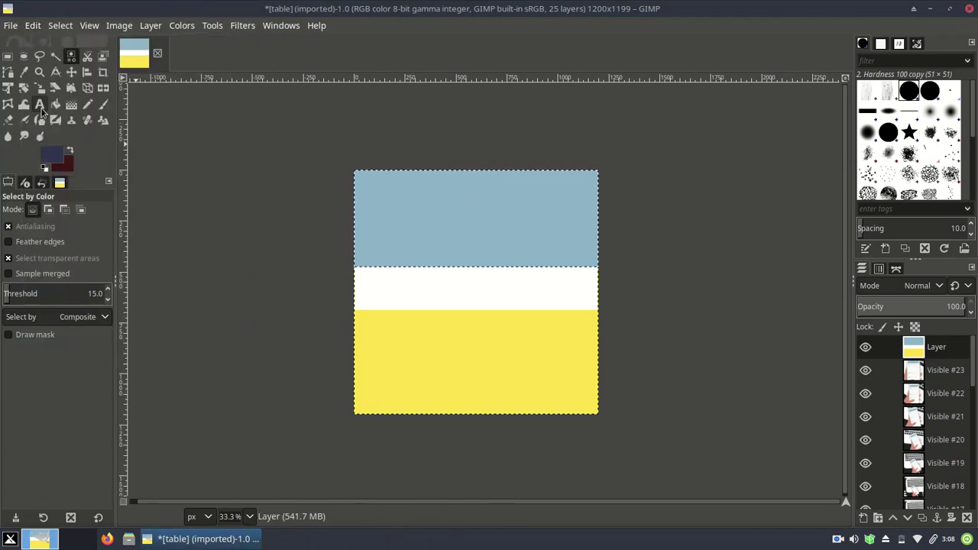
Clear the selection and add the text "This is Cool" in the Dominique font in a text box across the light-blue band.
{"action": "left_click", "coordinate": [40, 104]}
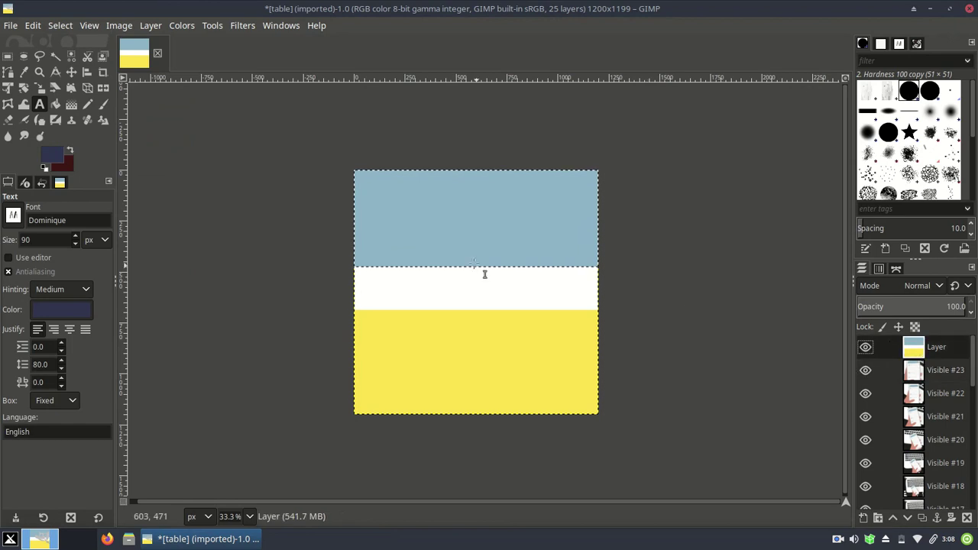
{"action": "left_click", "coordinate": [60, 25]}
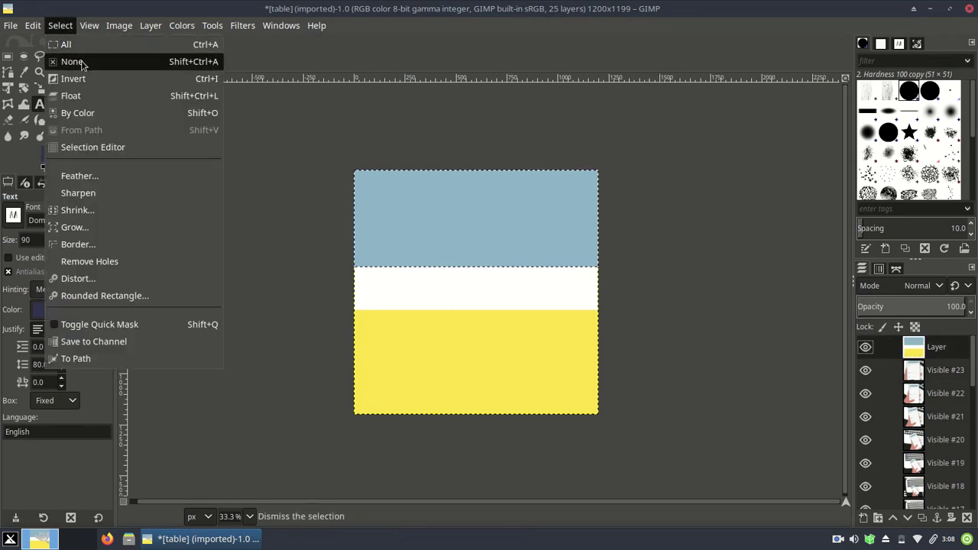
{"action": "left_click", "coordinate": [57, 61]}
{"action": "left_click_drag", "start_coordinate": [357, 193], "coordinate": [586, 248]}
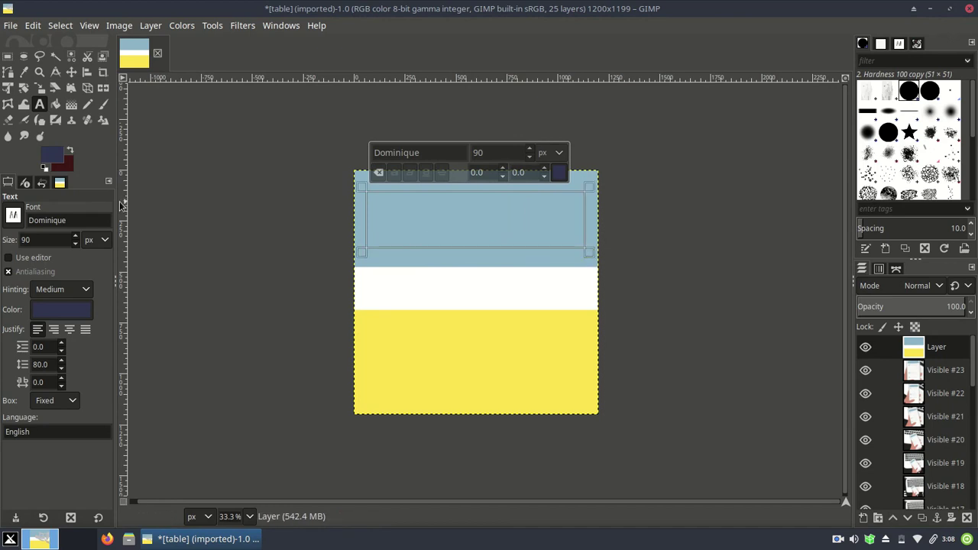
{"action": "type", "text": "This is Cool"}
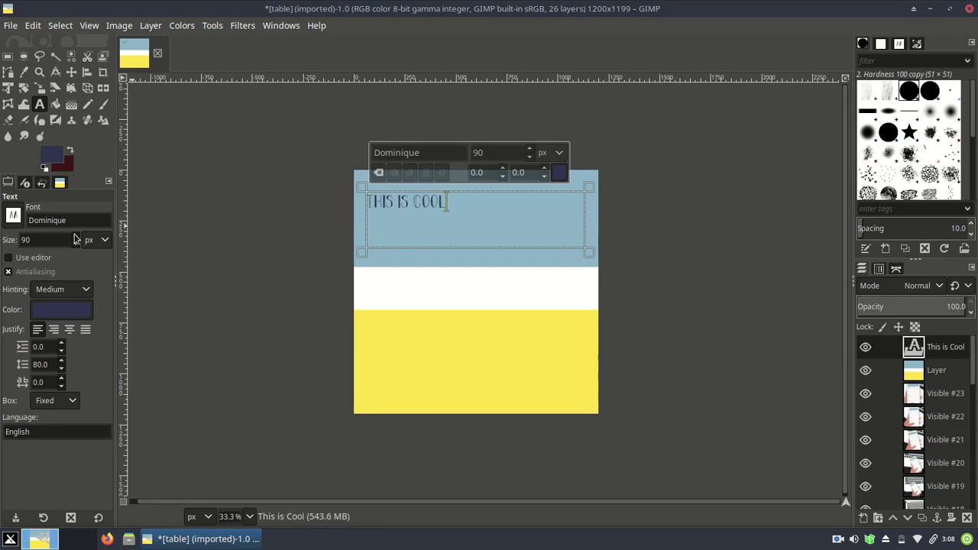
Enlarge the "This is Cool" text to 217 px and finish editing it.
{"action": "scroll", "coordinate": [74, 239], "scroll_direction": "up", "scroll_amount": 20}
{"action": "scroll", "coordinate": [75, 239], "scroll_direction": "up", "scroll_amount": 20}
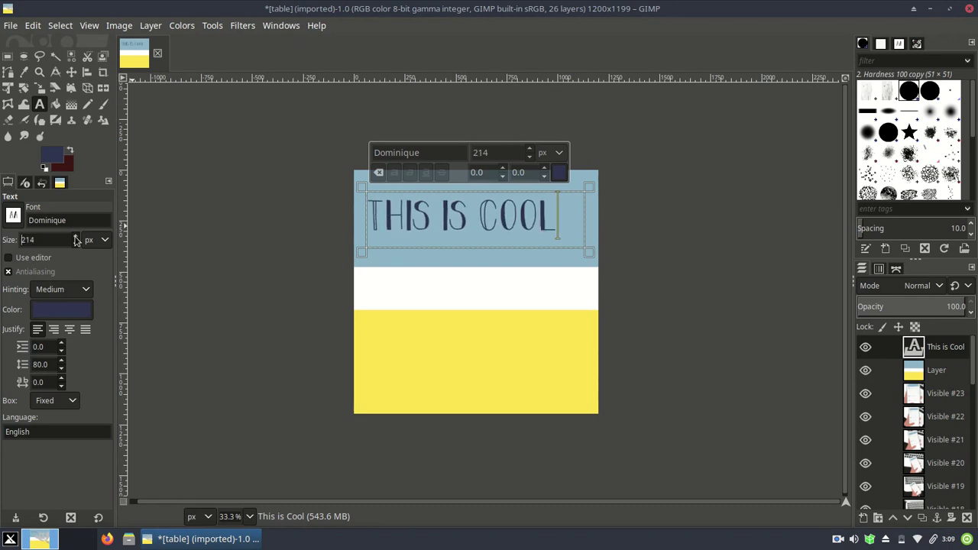
{"action": "scroll", "coordinate": [74, 239], "scroll_direction": "up", "scroll_amount": 3}
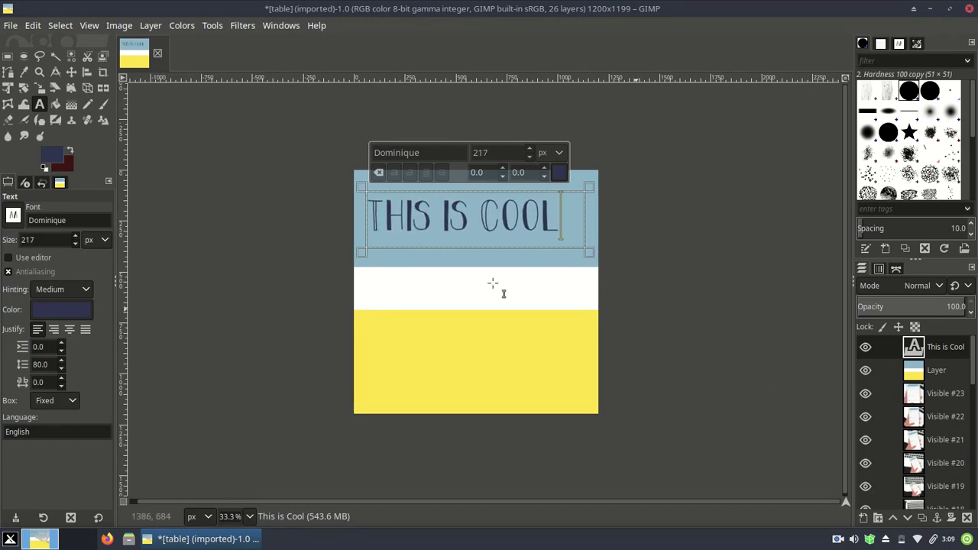
{"action": "key", "text": "Escape"}
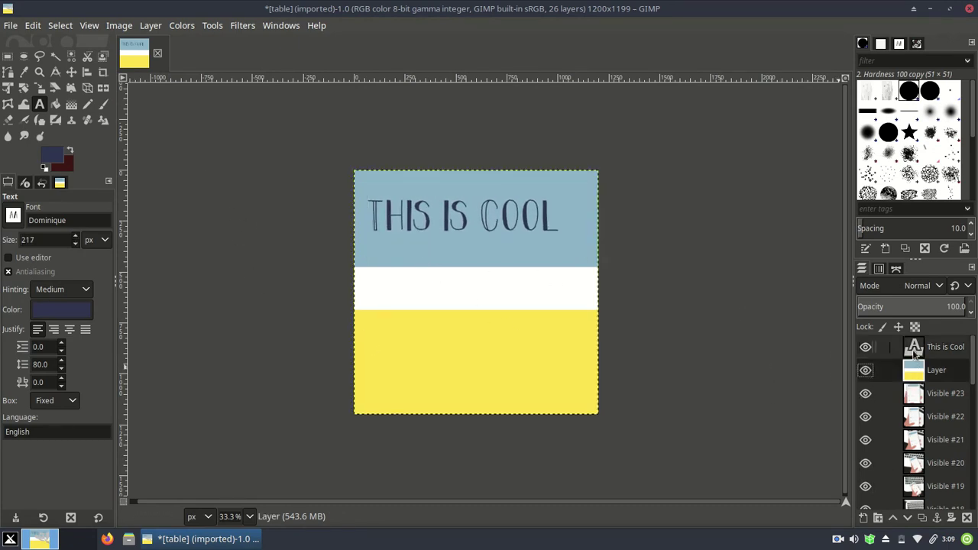
Add the text "Isn't it?" in 217 px Dominique in a new text box across the yellow band.
{"action": "left_click", "coordinate": [433, 347]}
{"action": "left_click_drag", "start_coordinate": [369, 318], "coordinate": [585, 399]}
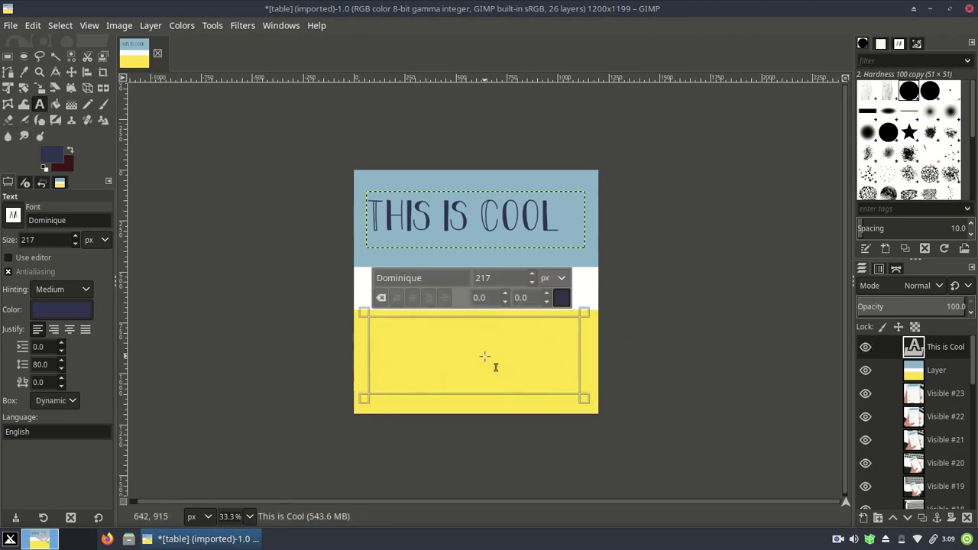
{"action": "type", "text": "Is"}
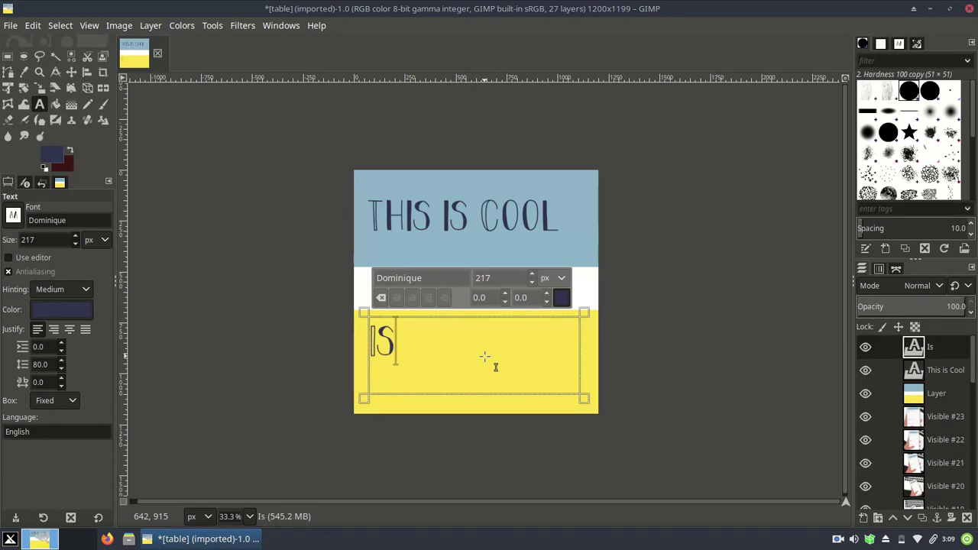
{"action": "type", "text": "n't it"}
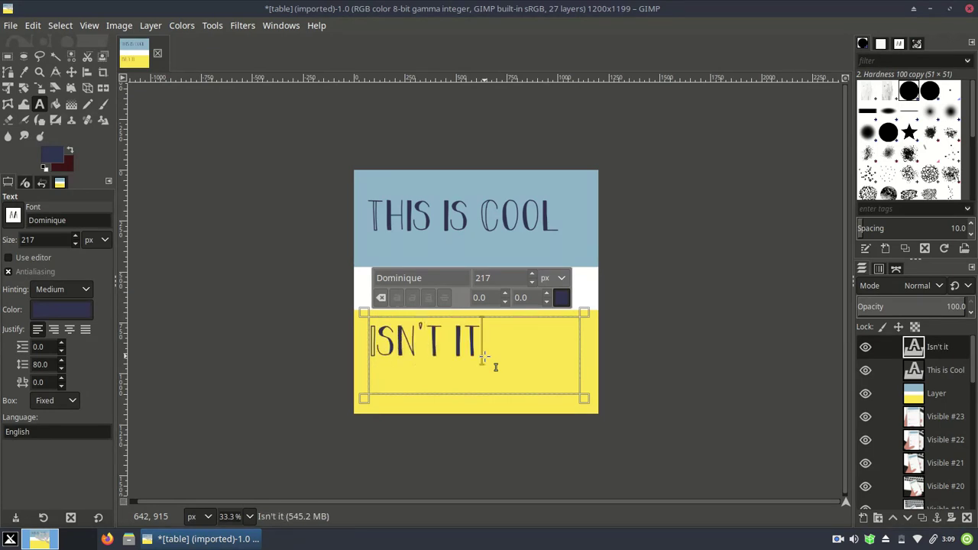
{"action": "type", "text": "?"}
Adjust the left edge of the "Isn't it?" text box inward so the text sits roughly centered in the yellow band.
{"action": "left_click_drag", "start_coordinate": [366, 357], "coordinate": [387, 360]}
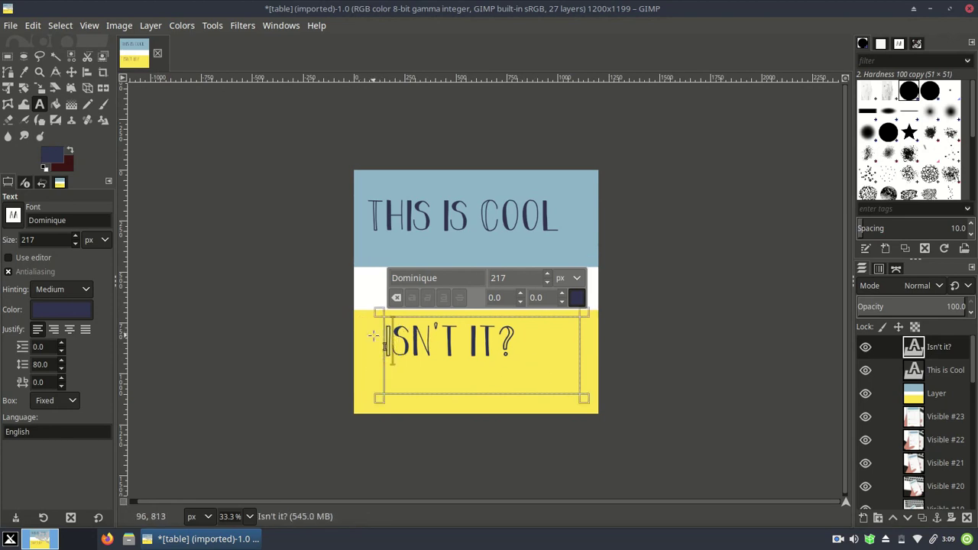
{"action": "left_click_drag", "start_coordinate": [386, 337], "coordinate": [405, 352]}
{"action": "left_click", "coordinate": [898, 370]}
{"action": "left_click", "coordinate": [902, 347]}
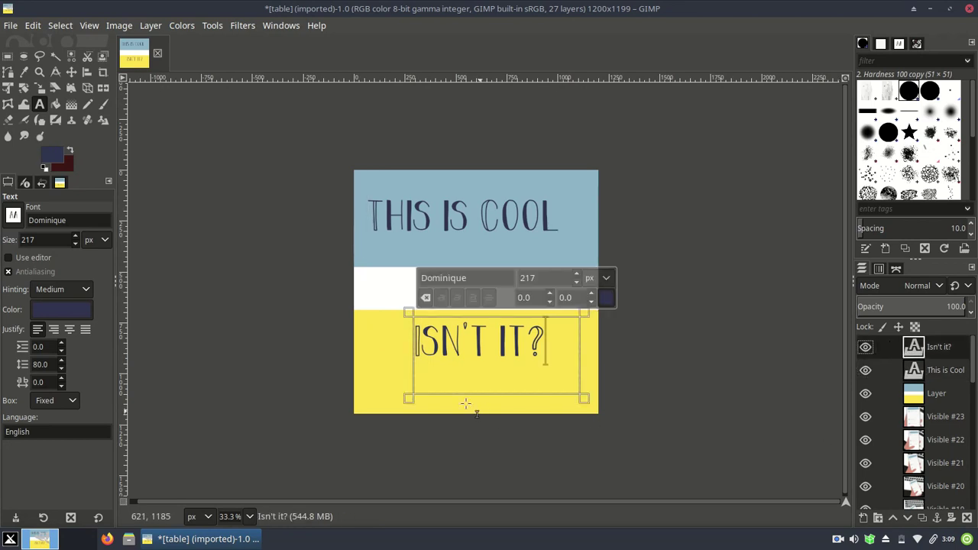
{"action": "left_click_drag", "start_coordinate": [413, 359], "coordinate": [399, 359]}
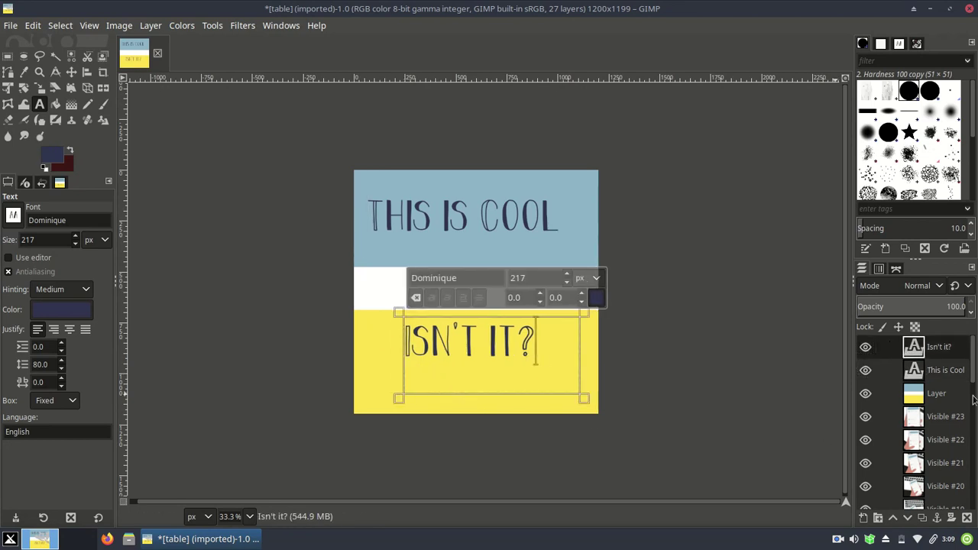
Create a new layer from the visible image and move it below the colored-band layer, directly above Visible #23.
{"action": "left_click", "coordinate": [912, 371]}
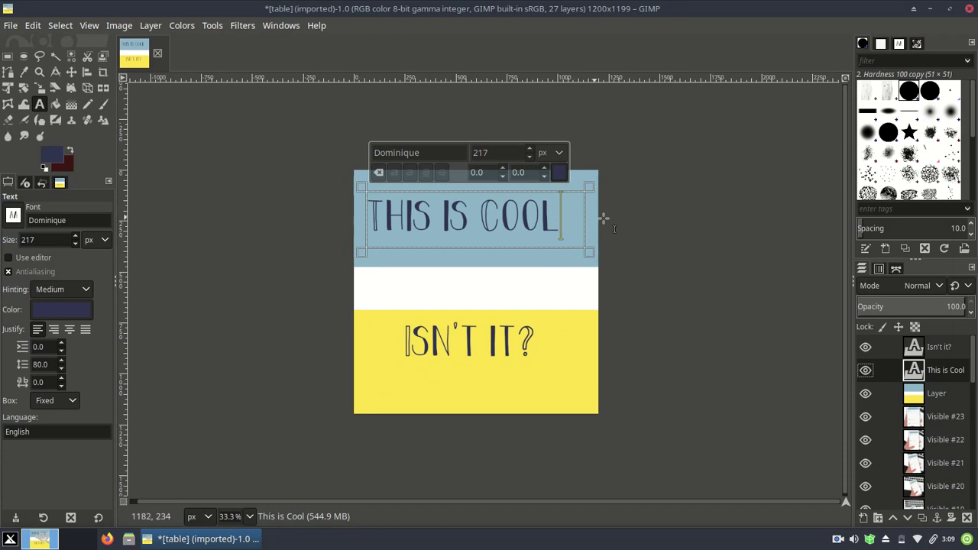
{"action": "left_click", "coordinate": [937, 348]}
{"action": "left_click", "coordinate": [926, 393]}
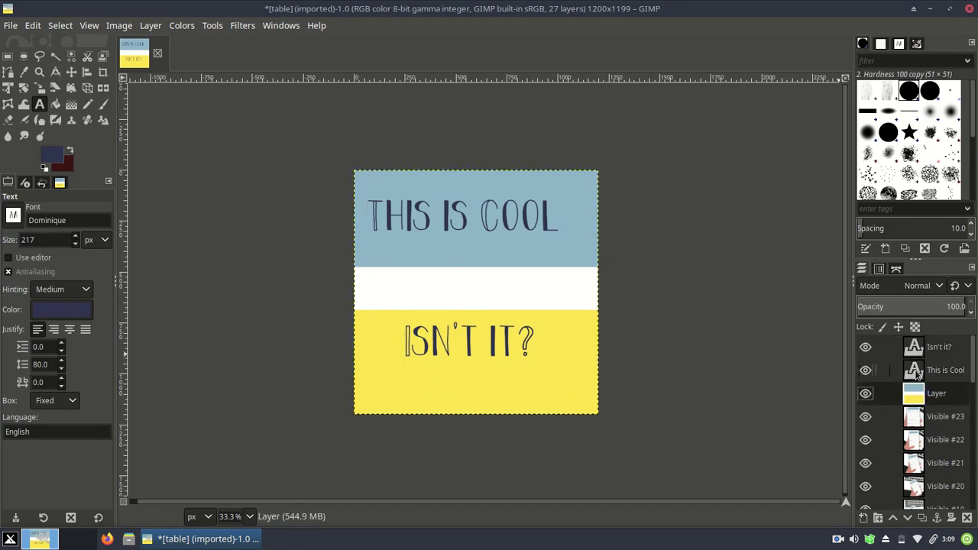
{"action": "left_click", "coordinate": [920, 376]}
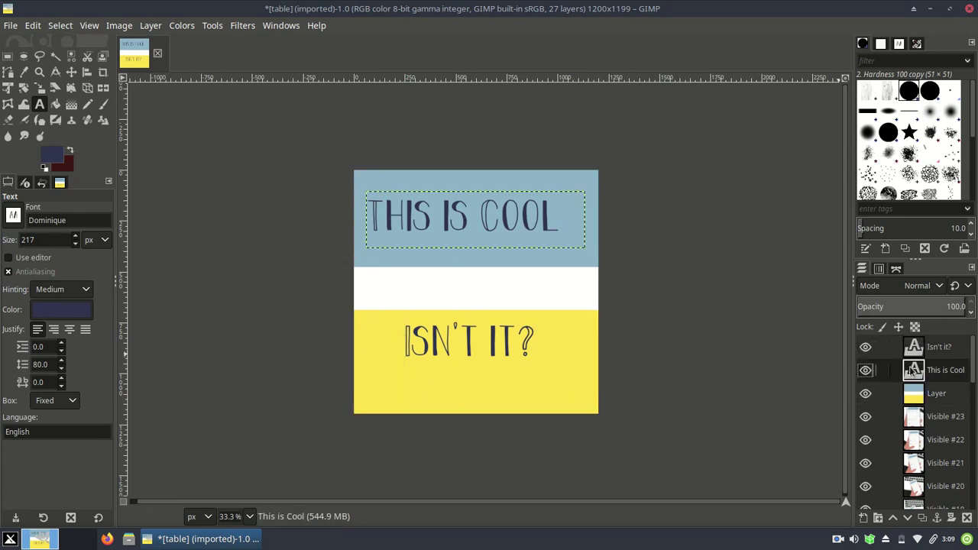
{"action": "left_click", "coordinate": [914, 348]}
{"action": "left_click", "coordinate": [913, 394]}
{"action": "right_click", "coordinate": [912, 394]}
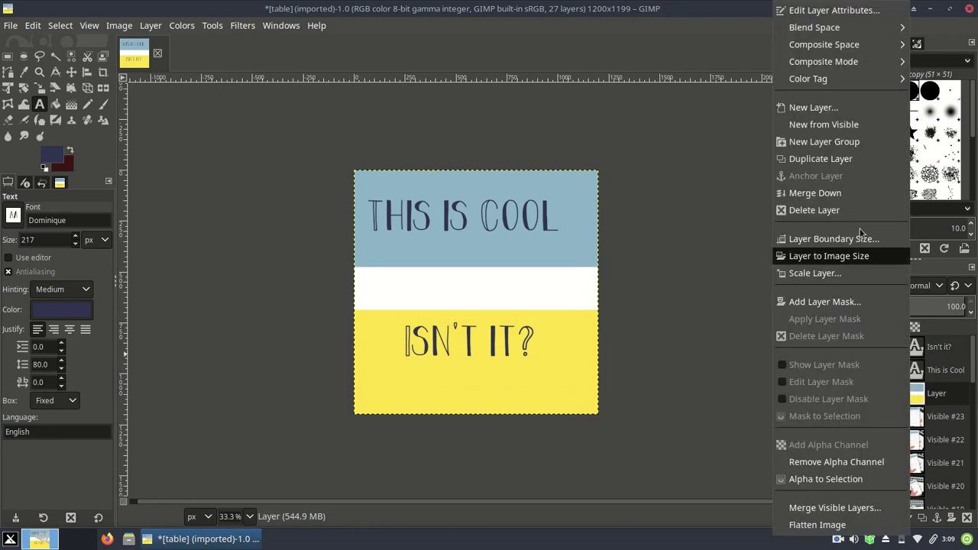
{"action": "left_click", "coordinate": [844, 125]}
{"action": "left_click_drag", "start_coordinate": [914, 398], "coordinate": [914, 427]}
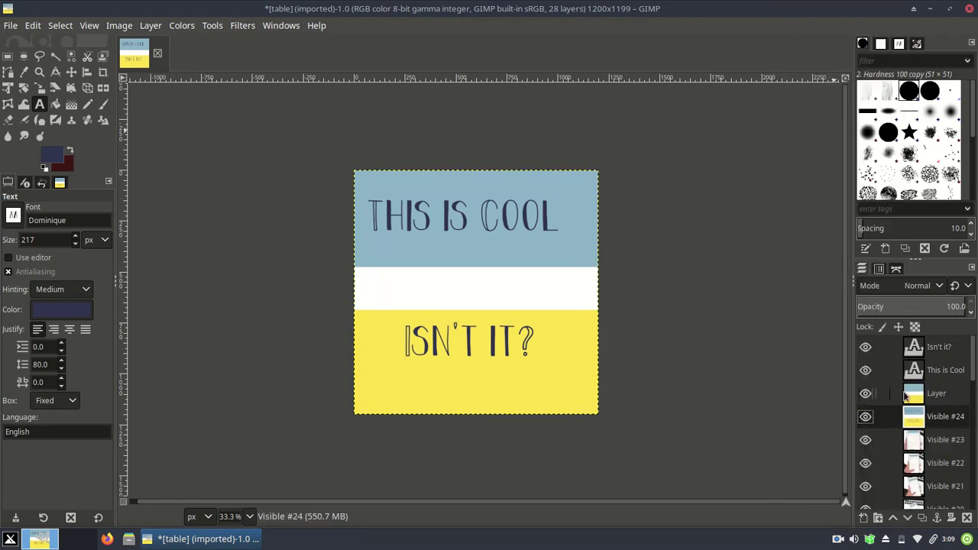
Select the colored-band layer and hide the "Isn't it?" and "This is Cool" text layers.
{"action": "left_click", "coordinate": [914, 394]}
{"action": "left_click", "coordinate": [867, 350]}
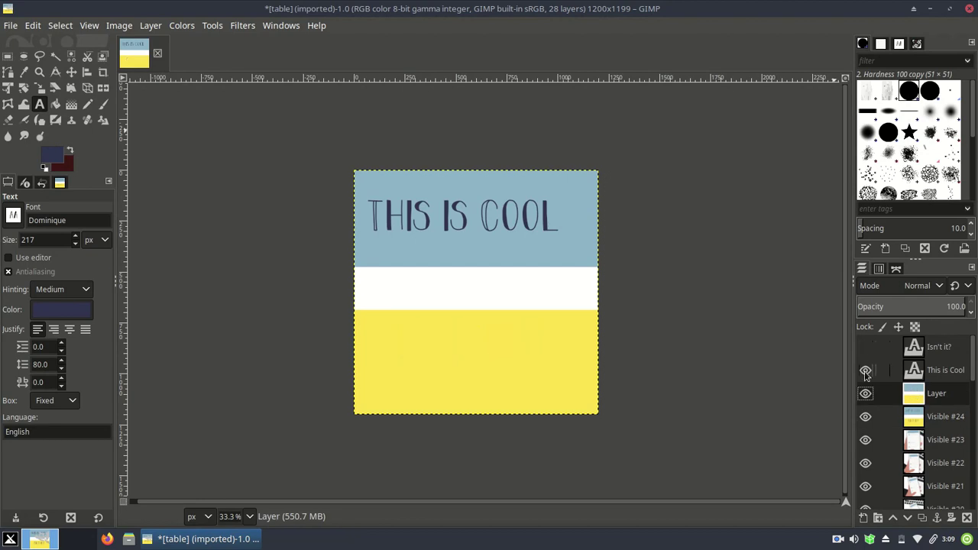
{"action": "left_click", "coordinate": [865, 370]}
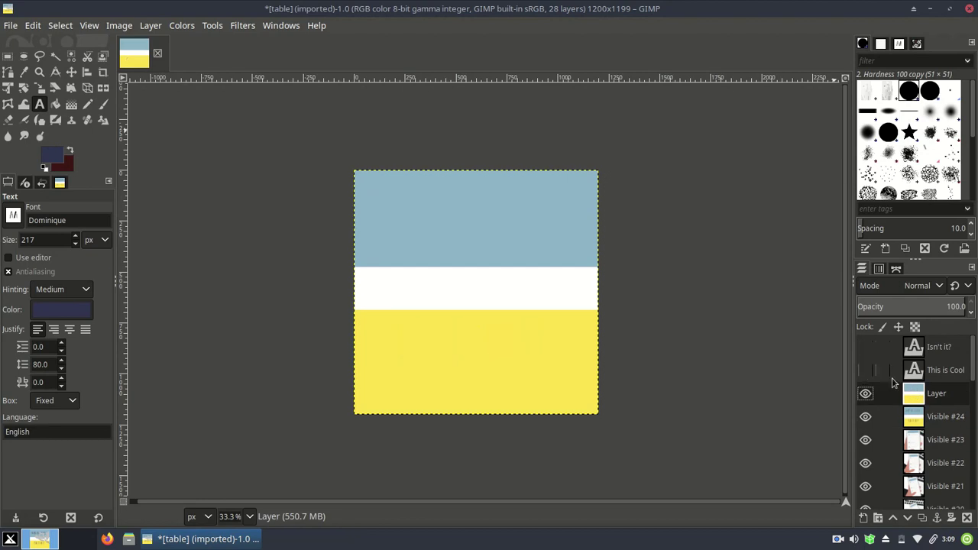
Select the light-blue band by color and fill it with the dark blue foreground color 313552.
{"action": "left_click", "coordinate": [55, 27]}
{"action": "left_click", "coordinate": [79, 113]}
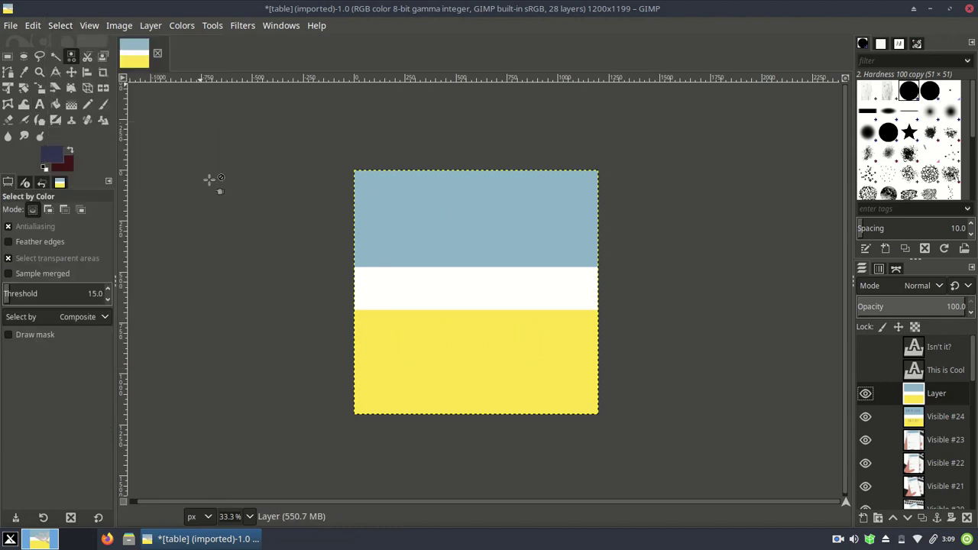
{"action": "left_click", "coordinate": [448, 231]}
{"action": "left_click", "coordinate": [58, 156]}
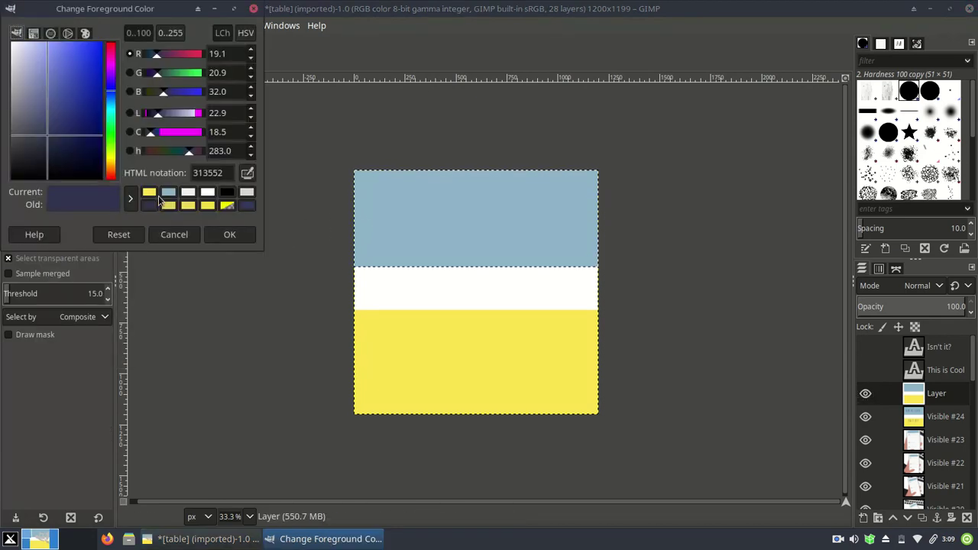
{"action": "left_click", "coordinate": [227, 235]}
{"action": "left_click", "coordinate": [33, 25]}
{"action": "left_click", "coordinate": [67, 293]}
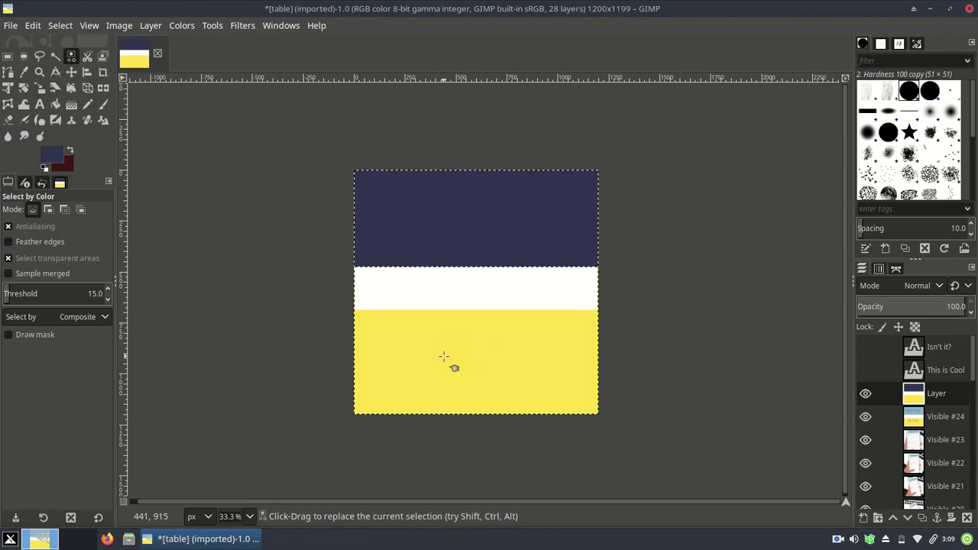
Show the "Isn't it?" and "This is Cool" text layers and set the "This is Cool" text color to white (ffffff).
{"action": "left_click", "coordinate": [929, 347]}
{"action": "left_click", "coordinate": [865, 347]}
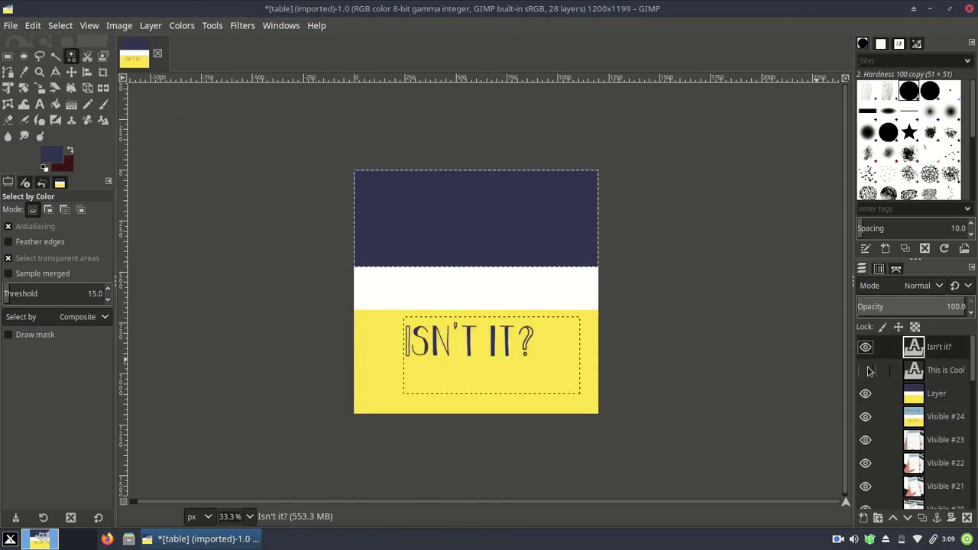
{"action": "left_click", "coordinate": [914, 369]}
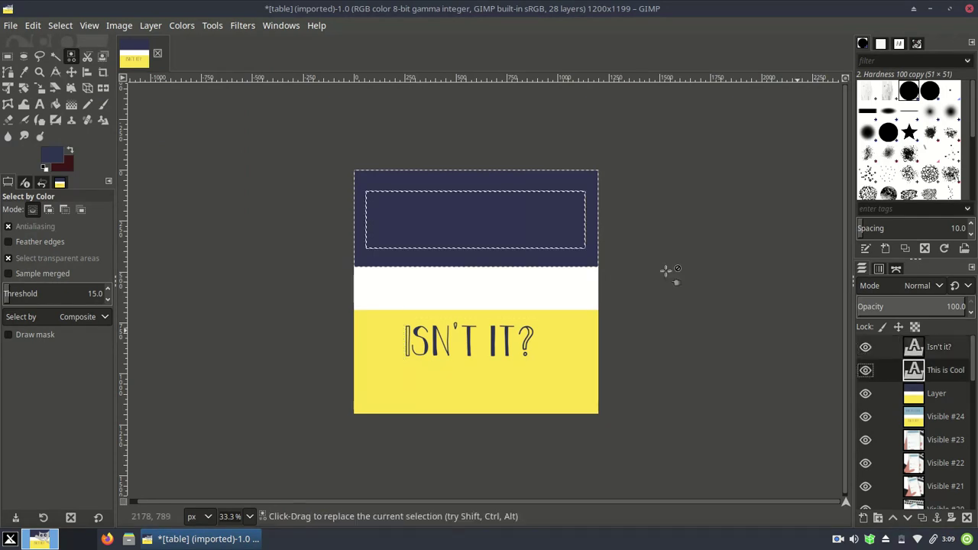
{"action": "left_click", "coordinate": [40, 104]}
{"action": "left_click", "coordinate": [426, 229]}
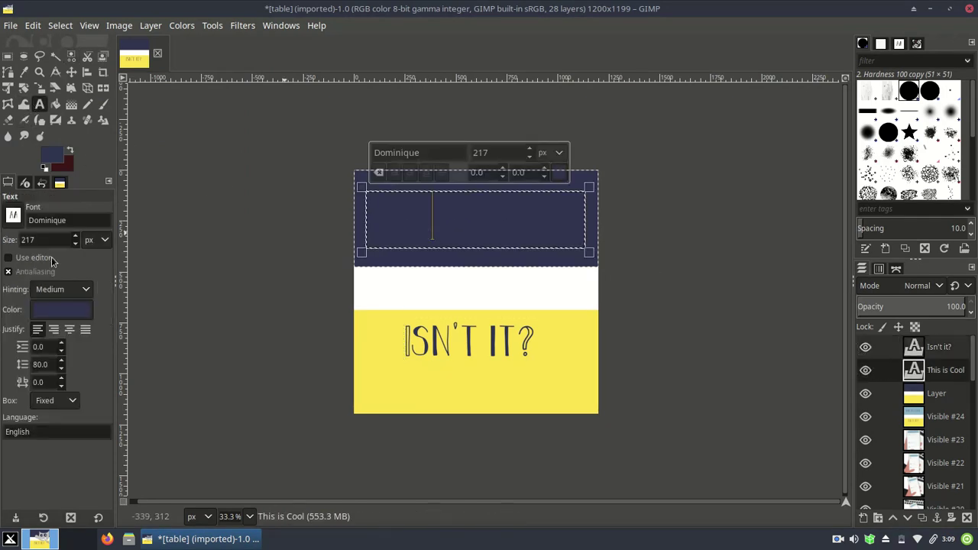
{"action": "left_click", "coordinate": [61, 309]}
{"action": "left_click", "coordinate": [13, 234]}
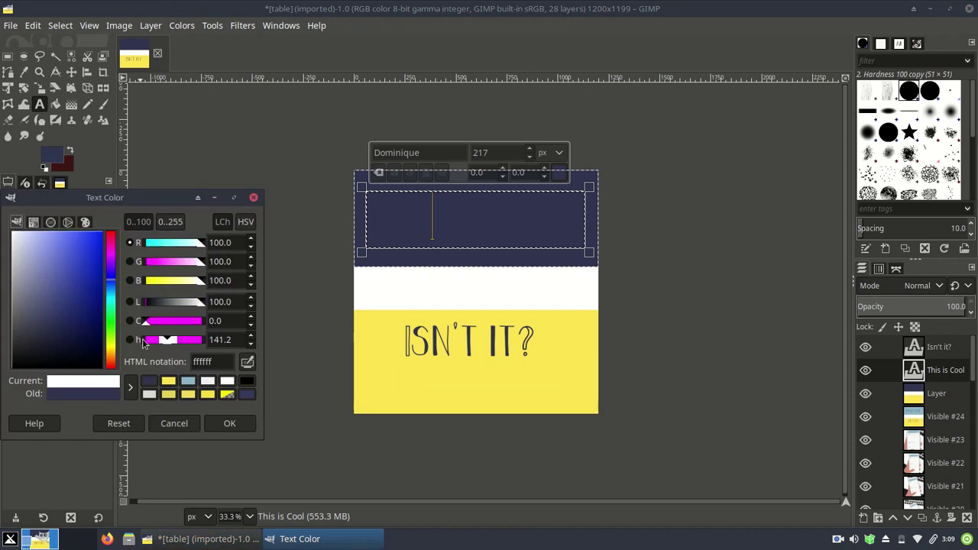
{"action": "left_click", "coordinate": [229, 423]}
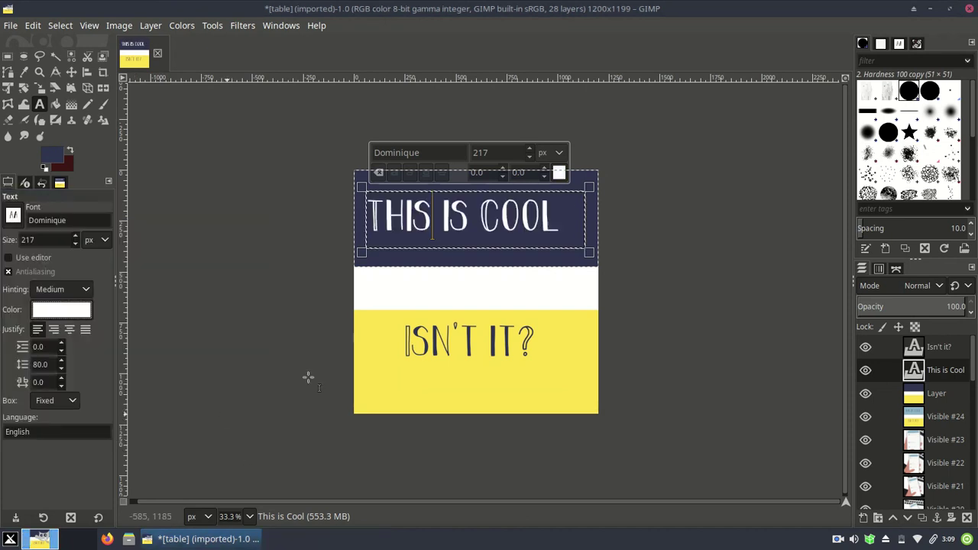
Create a new layer from the visible image directly above Visible #24, below the colored-band layer.
{"action": "left_click", "coordinate": [912, 394]}
{"action": "right_click", "coordinate": [912, 394]}
{"action": "key", "text": "Escape"}
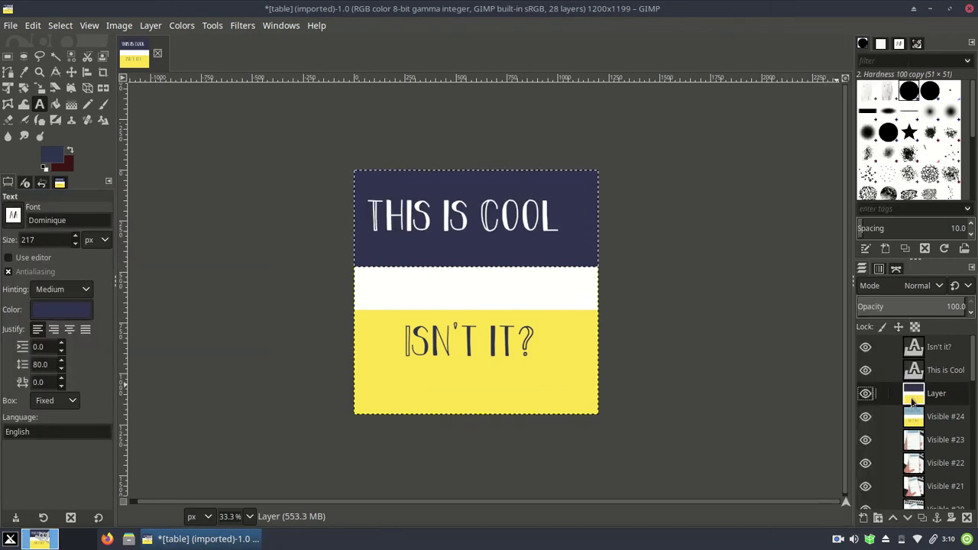
{"action": "left_click", "coordinate": [912, 417]}
{"action": "right_click", "coordinate": [912, 417]}
{"action": "left_click", "coordinate": [840, 125]}
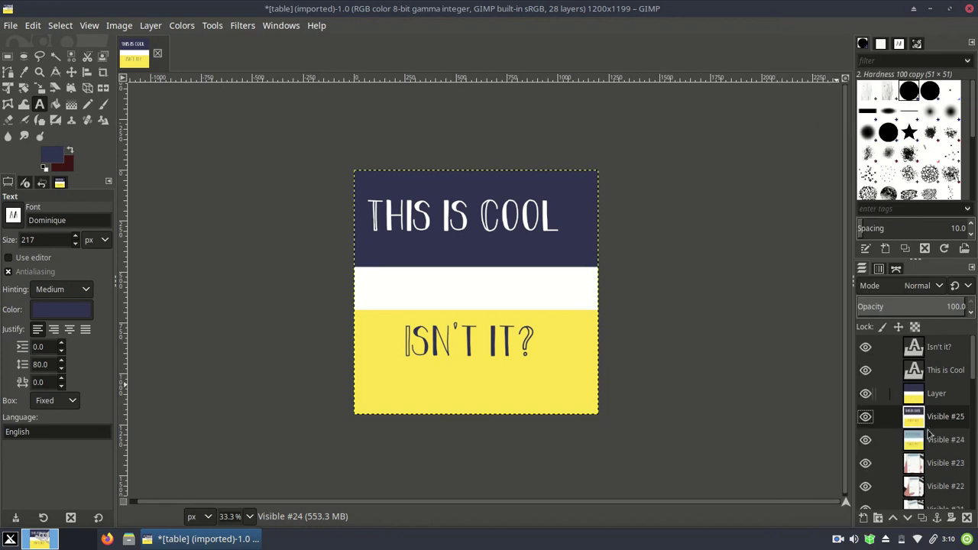
Delete the "This is Cool" and "Isn't it?" text layers.
{"action": "left_click", "coordinate": [917, 396]}
{"action": "left_click", "coordinate": [916, 354]}
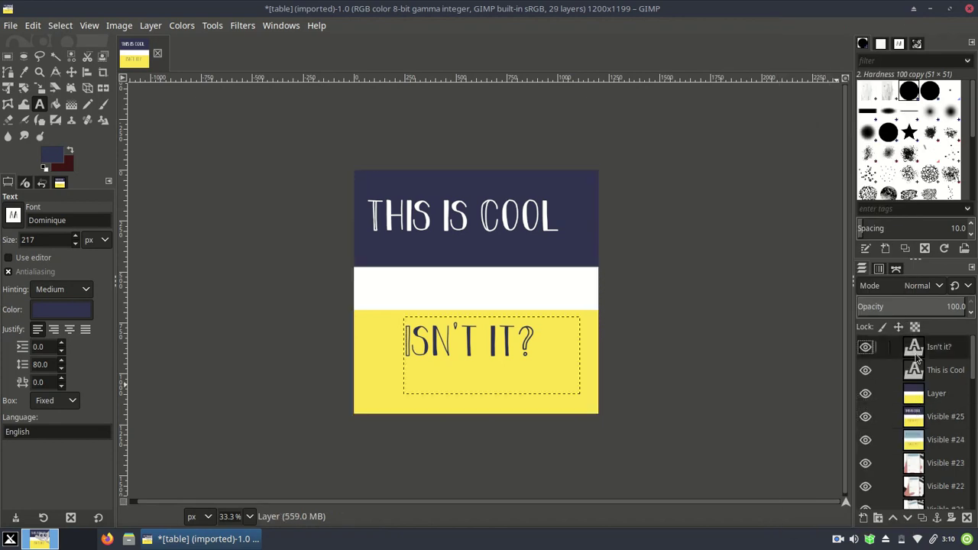
{"action": "right_click", "coordinate": [916, 355]}
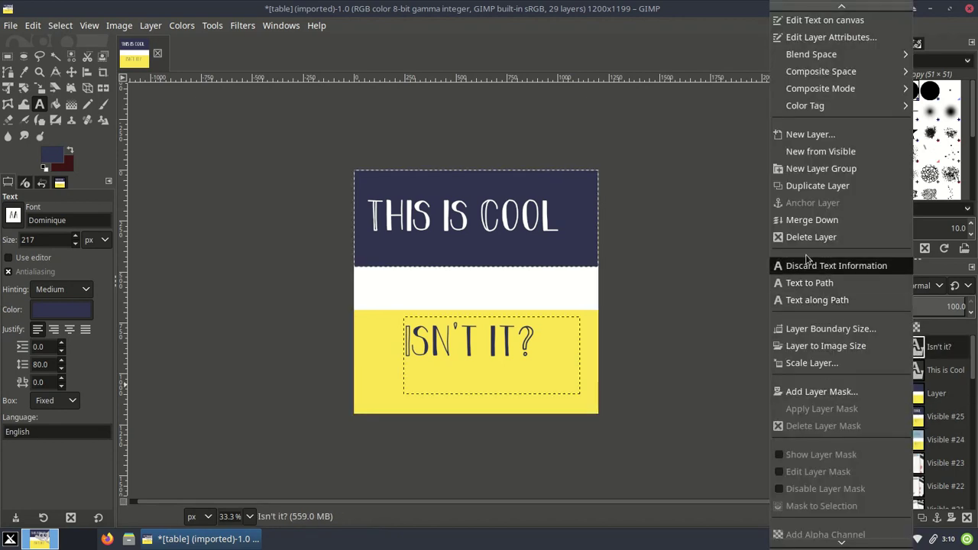
{"action": "left_click", "coordinate": [917, 348]}
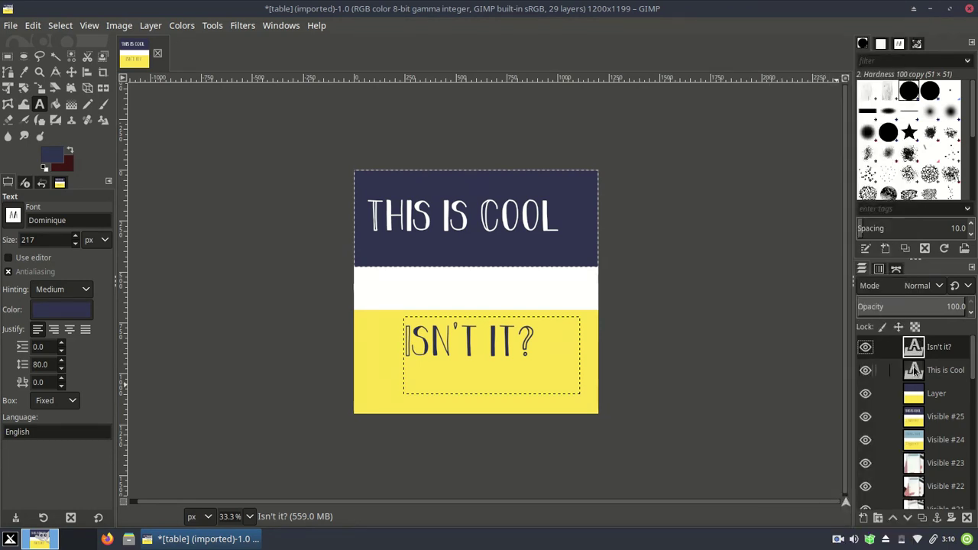
{"action": "left_click", "coordinate": [915, 371]}
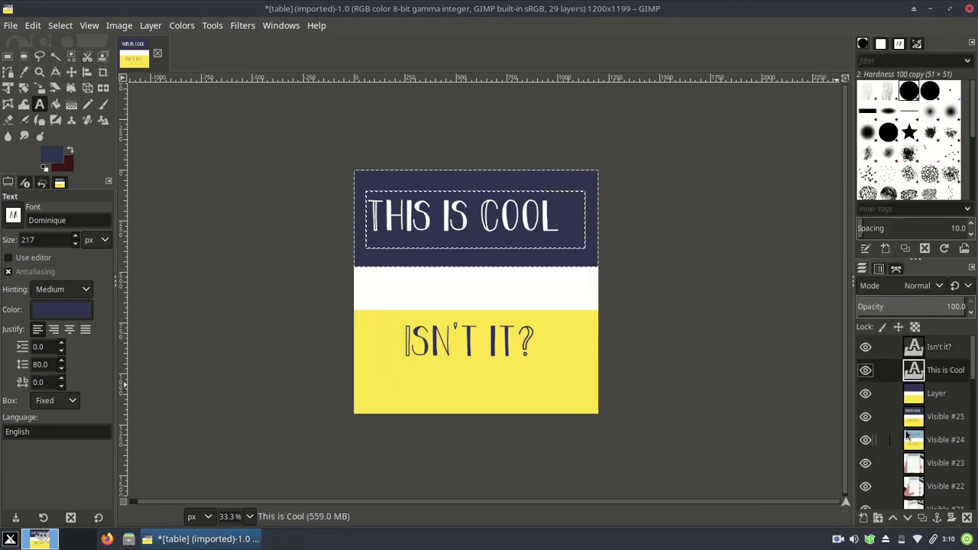
{"action": "right_click", "coordinate": [911, 371]}
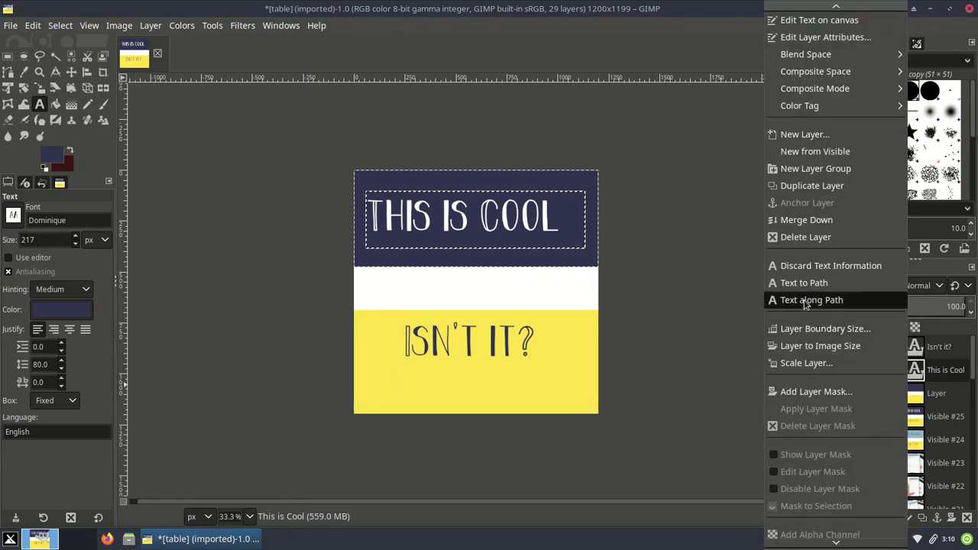
{"action": "left_click", "coordinate": [806, 237]}
{"action": "left_click", "coordinate": [917, 348]}
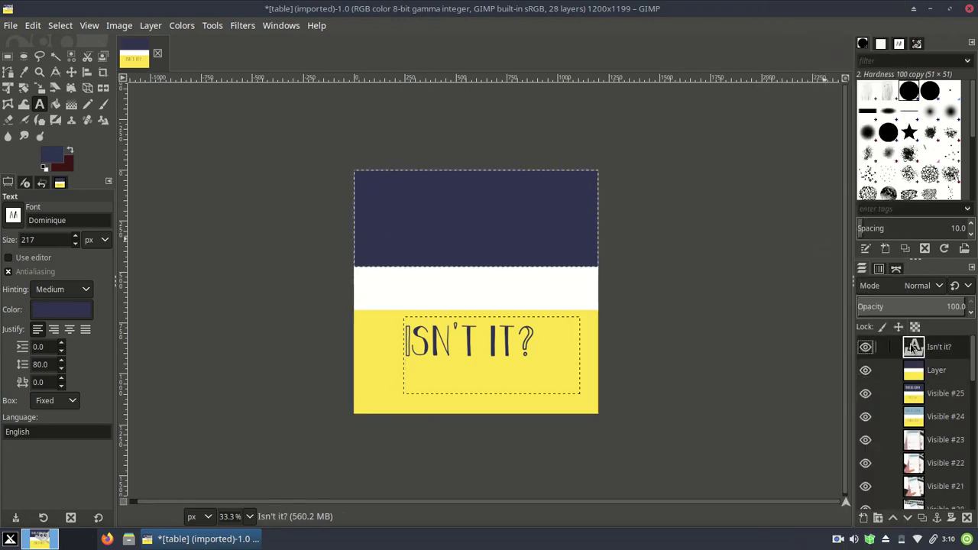
{"action": "right_click", "coordinate": [914, 348]}
{"action": "left_click", "coordinate": [833, 239]}
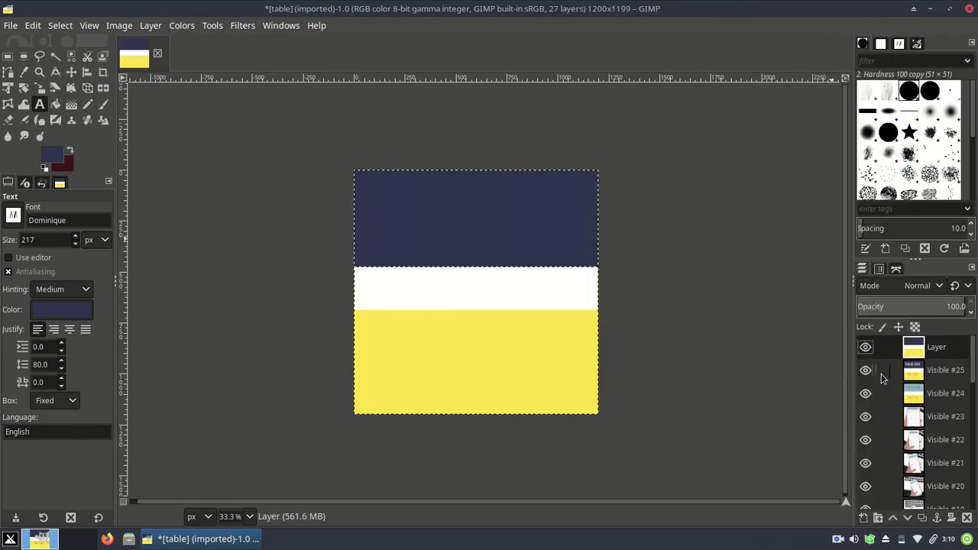
Toggle the colored-band layer's visibility to compare it with Visible #25, and delete the colored-band layer.
{"action": "left_click", "coordinate": [865, 347]}
{"action": "left_click", "coordinate": [865, 349]}
{"action": "left_click", "coordinate": [865, 349]}
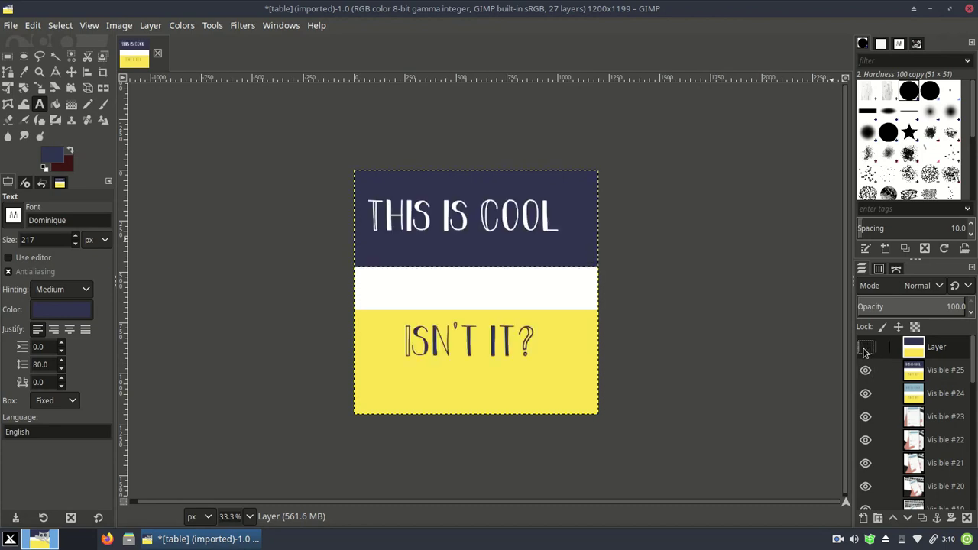
{"action": "right_click", "coordinate": [907, 350]}
{"action": "left_click", "coordinate": [818, 211]}
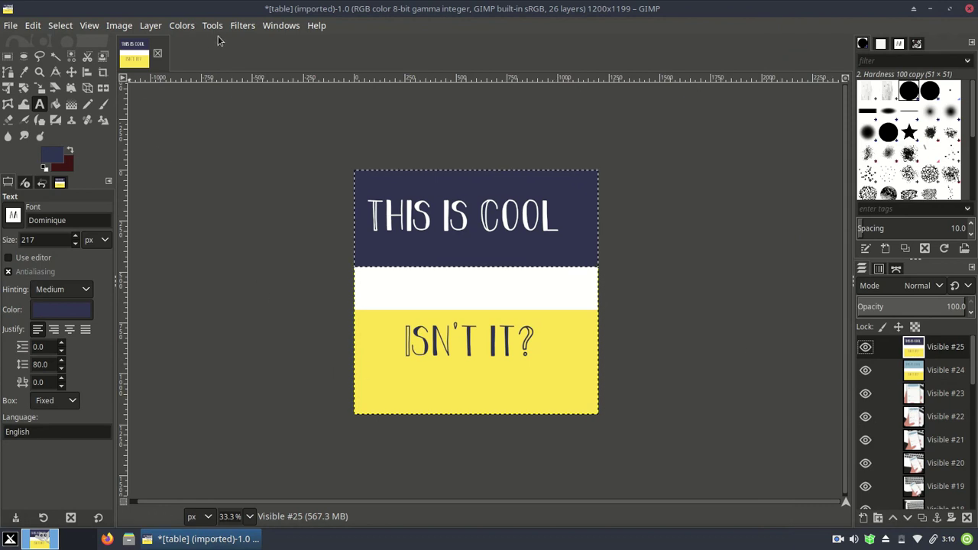
Preview the frame layers with the Animation Playback filter and close the preview.
{"action": "left_click", "coordinate": [243, 26]}
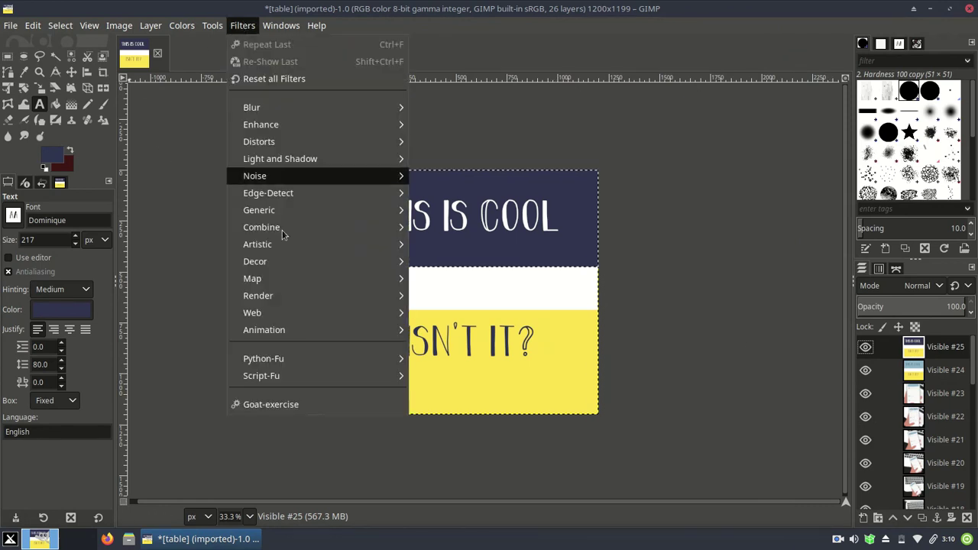
{"action": "mouse_move", "coordinate": [303, 331]}
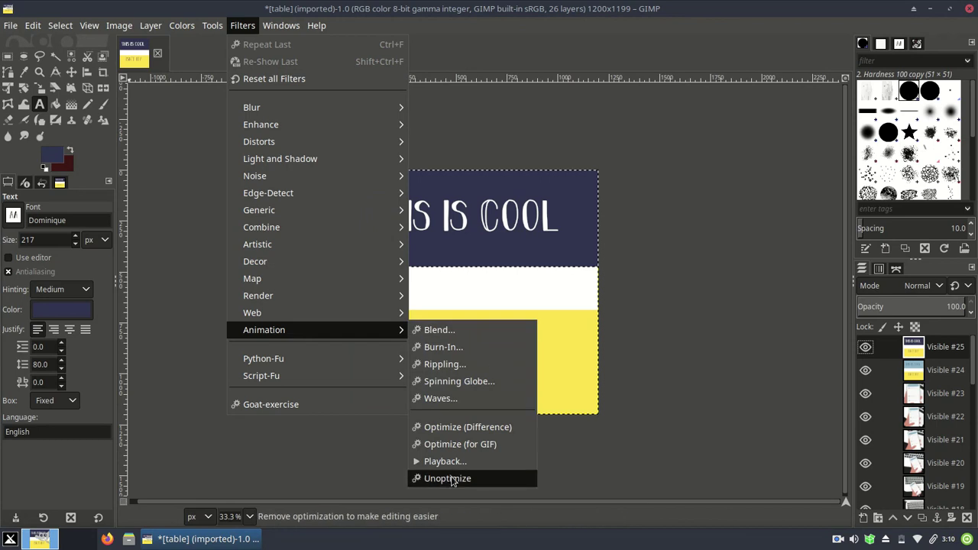
{"action": "left_click", "coordinate": [432, 461]}
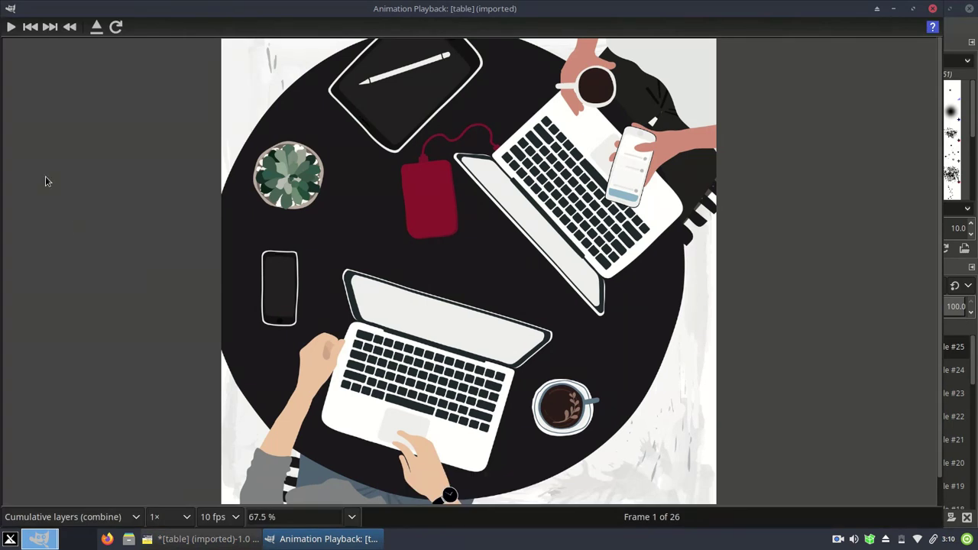
{"action": "left_click", "coordinate": [11, 26]}
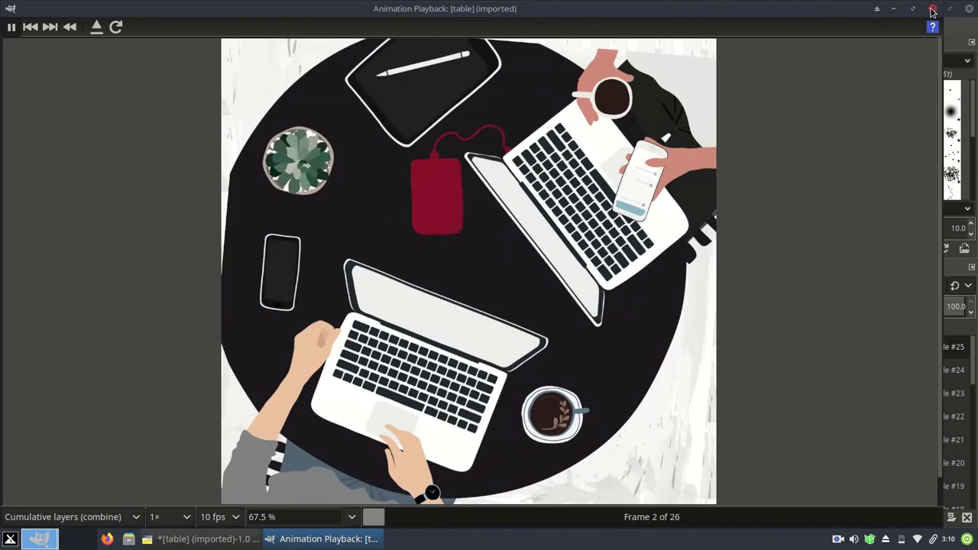
{"action": "left_click", "coordinate": [932, 8]}
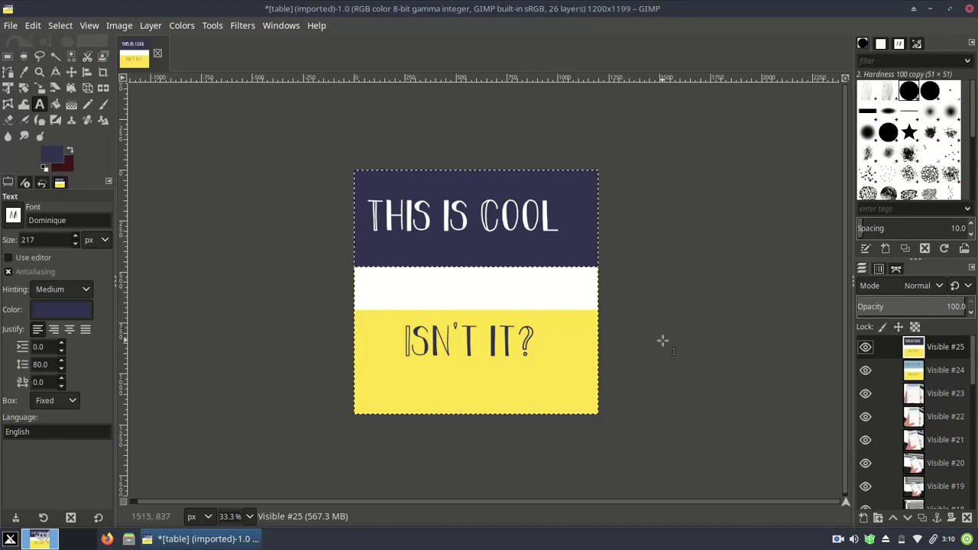
Optimize the layered animation for GIF.
{"action": "left_click", "coordinate": [248, 26]}
{"action": "mouse_move", "coordinate": [304, 348]}
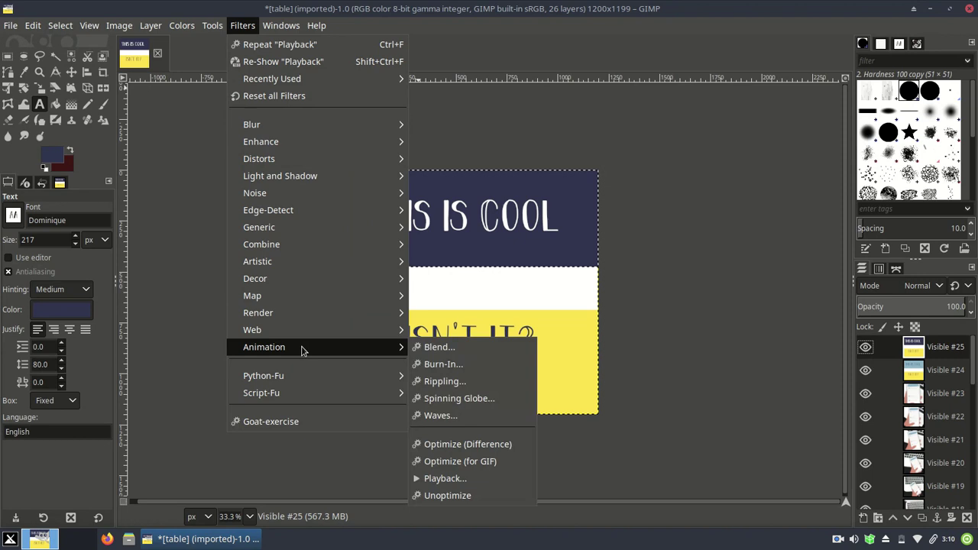
{"action": "left_click", "coordinate": [461, 463]}
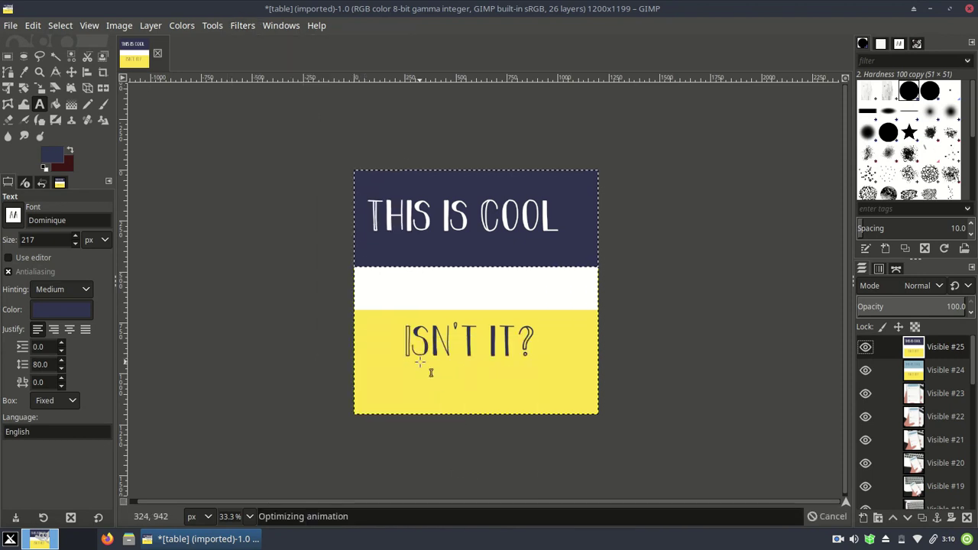
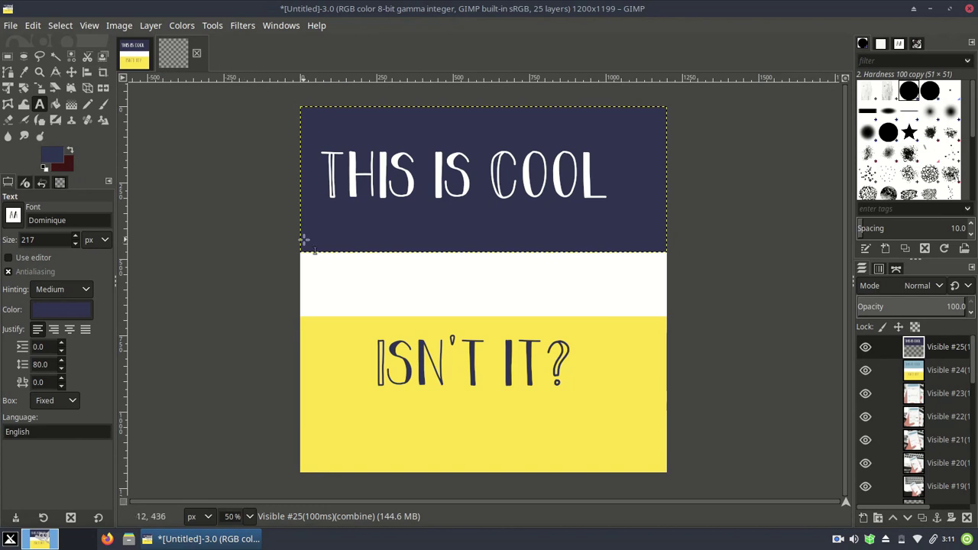
Export the optimized image to the Desktop folder under the name cool.gif.
{"action": "left_click", "coordinate": [10, 25]}
{"action": "left_click", "coordinate": [43, 256]}
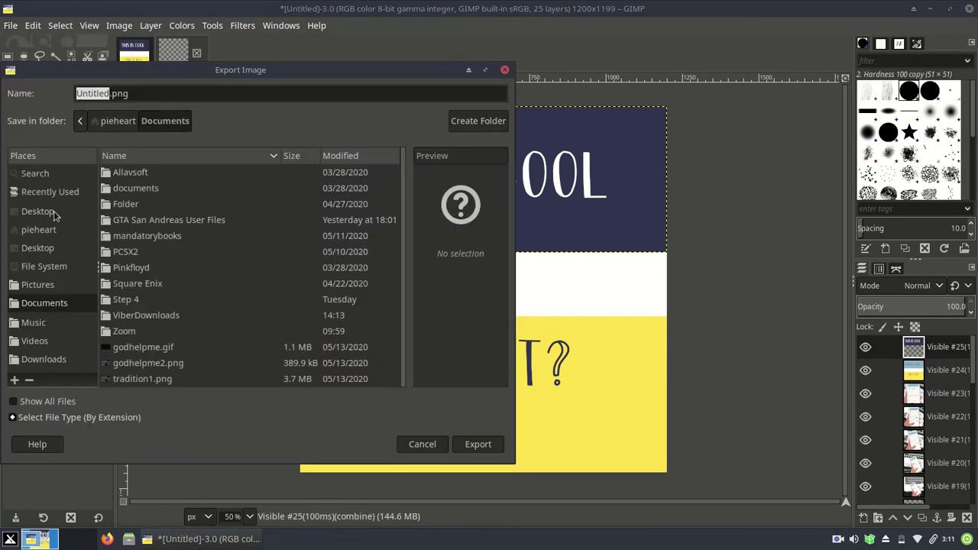
{"action": "left_click", "coordinate": [53, 217]}
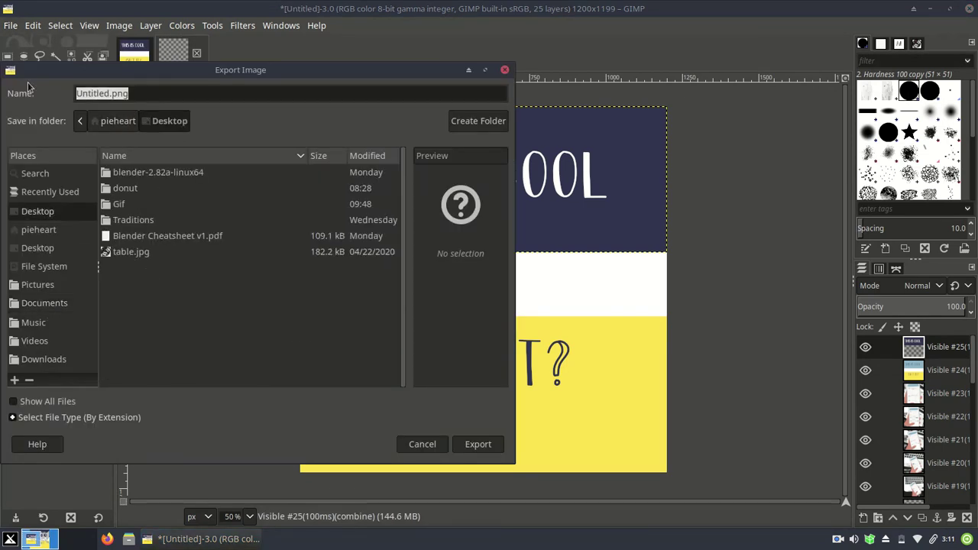
{"action": "type", "text": "cool.gif"}
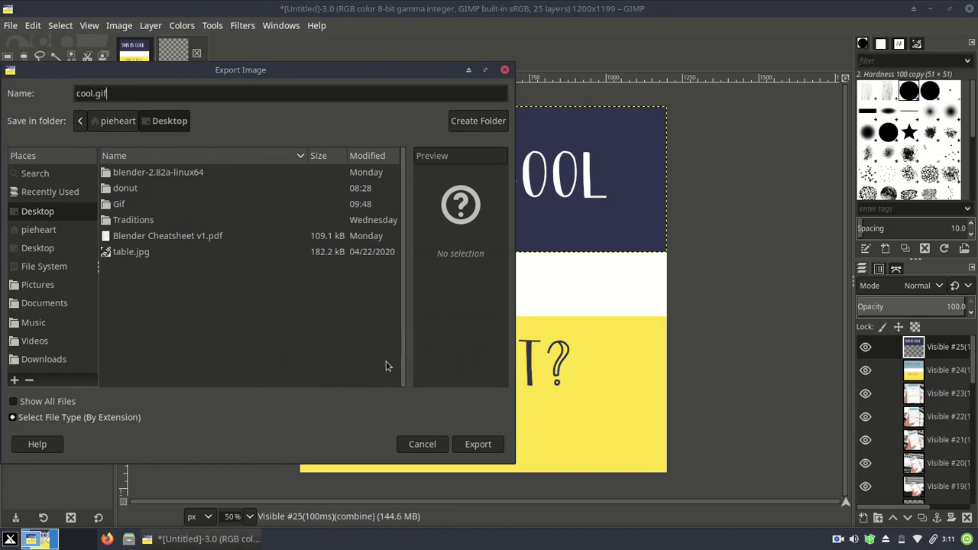
{"action": "left_click", "coordinate": [472, 445]}
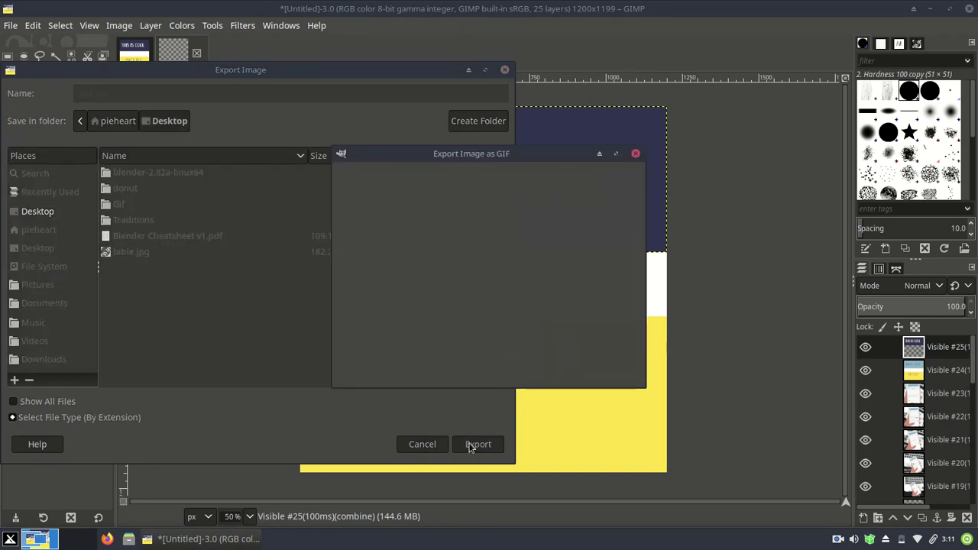
Export the GIF as an animation without a comment, using a 130 millisecond delay for all frames.
{"action": "left_click", "coordinate": [383, 232]}
{"action": "left_click", "coordinate": [390, 205]}
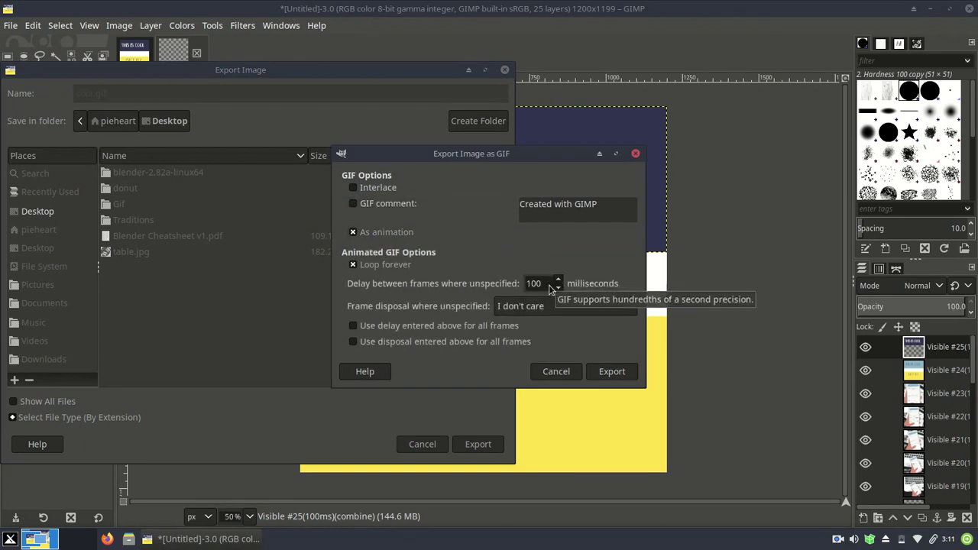
{"action": "left_click_drag", "start_coordinate": [553, 285], "coordinate": [461, 280]}
{"action": "type", "text": "1"}
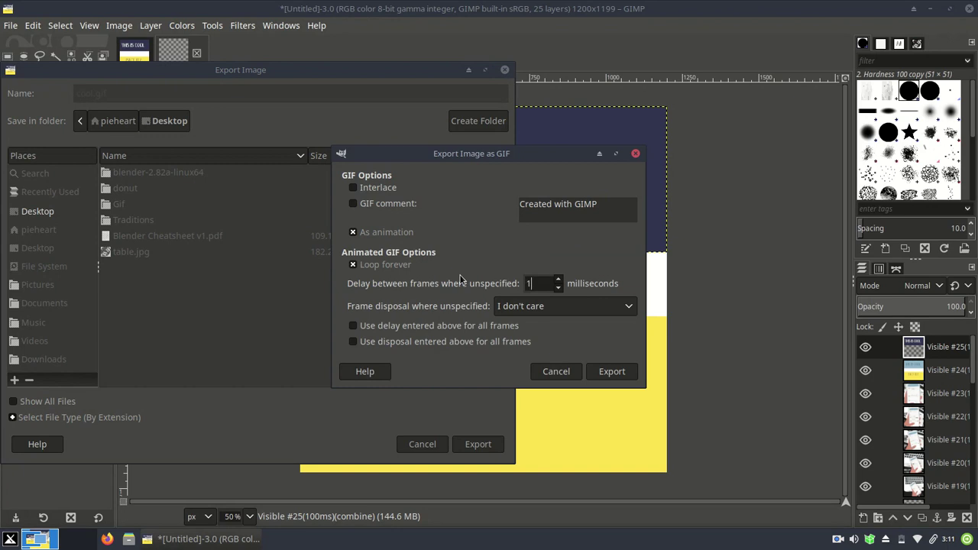
{"action": "type", "text": "25"}
{"action": "left_click_drag", "start_coordinate": [539, 283], "coordinate": [475, 285]}
{"action": "type", "text": "130"}
{"action": "left_click", "coordinate": [397, 329]}
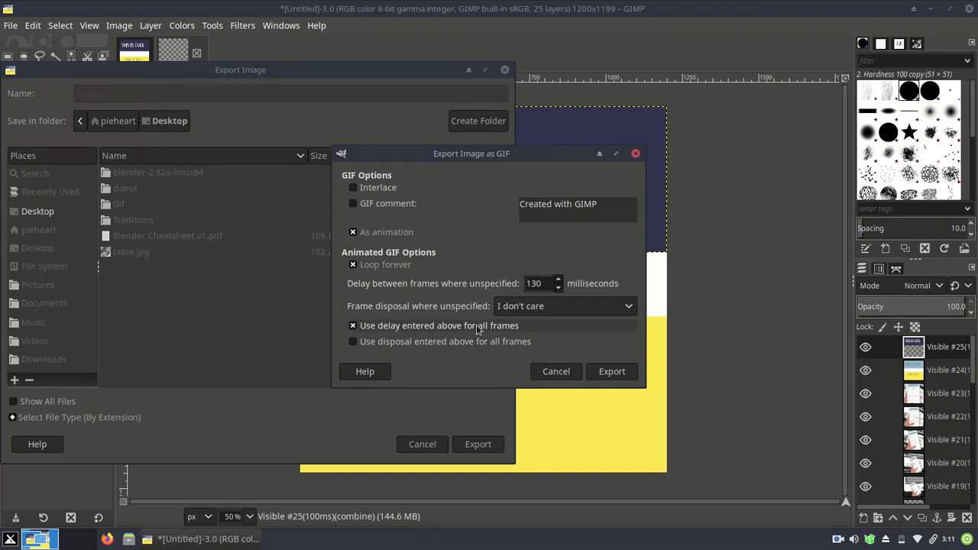
{"action": "left_click", "coordinate": [611, 373]}
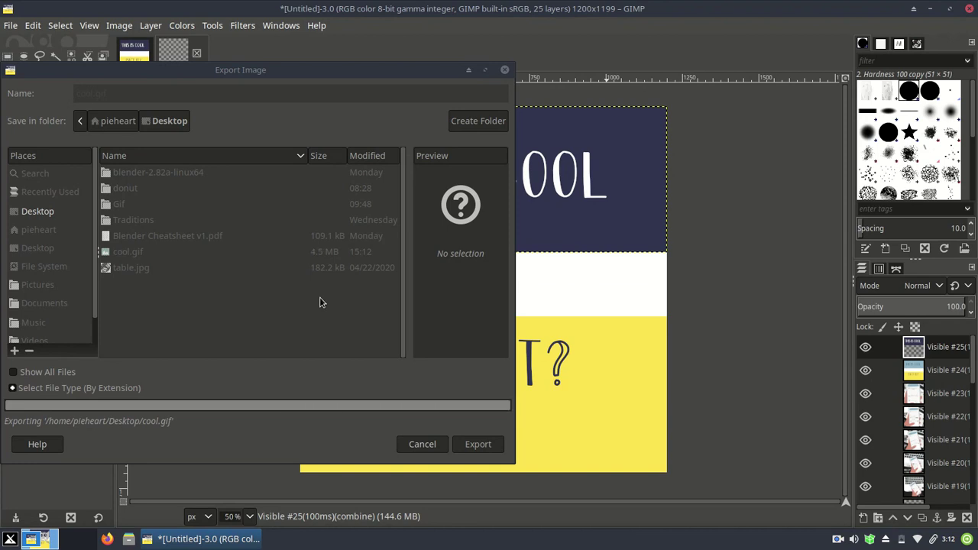
Minimize the editor, open cool.gif from the desktop in the image viewer to watch the animation, and close the viewer.
{"action": "left_click", "coordinate": [930, 8]}
{"action": "left_click", "coordinate": [368, 327]}
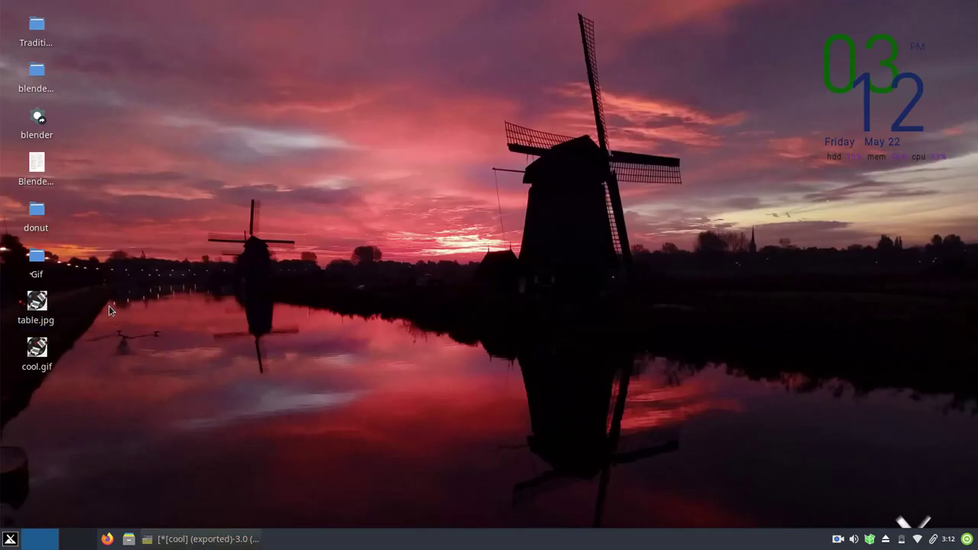
{"action": "mouse_move", "coordinate": [35, 346]}
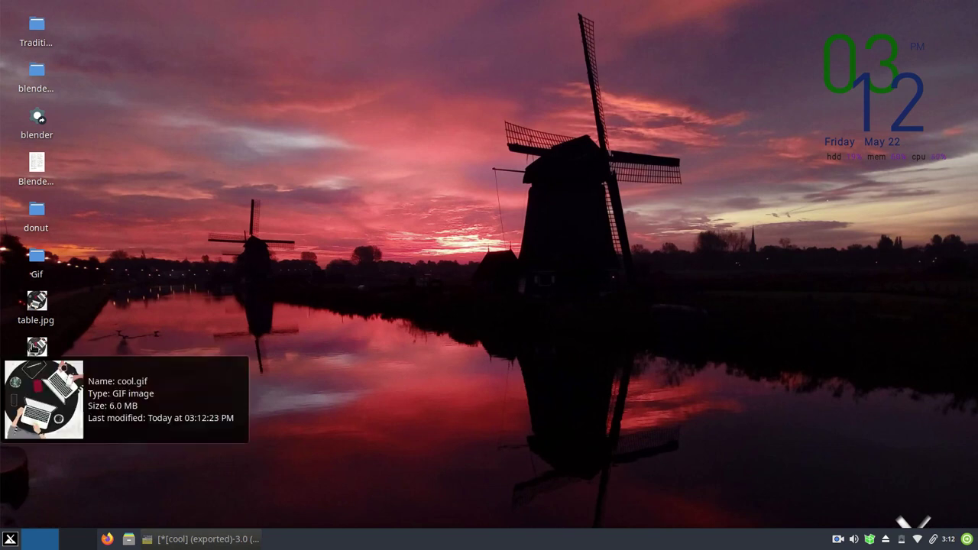
{"action": "right_click", "coordinate": [33, 345]}
{"action": "left_click", "coordinate": [80, 145]}
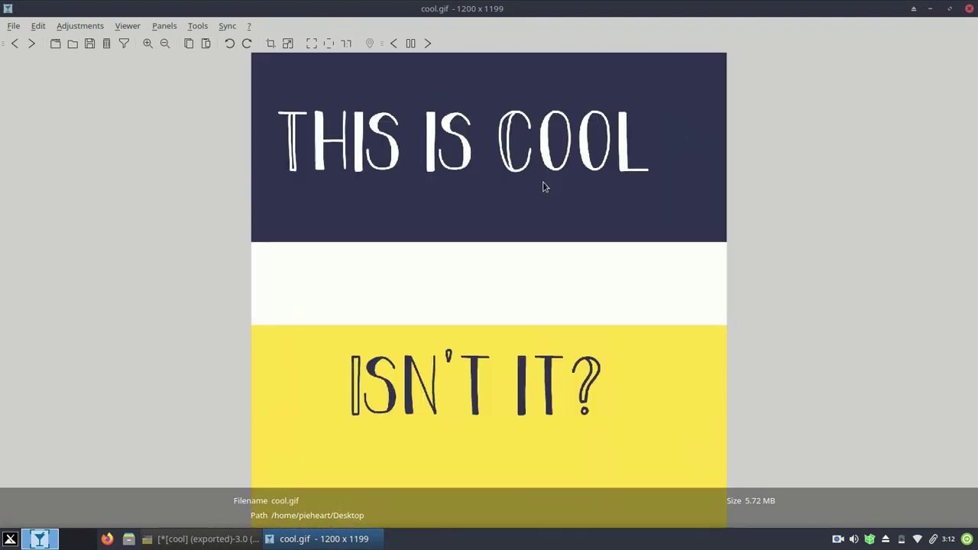
{"action": "key", "text": "Escape"}
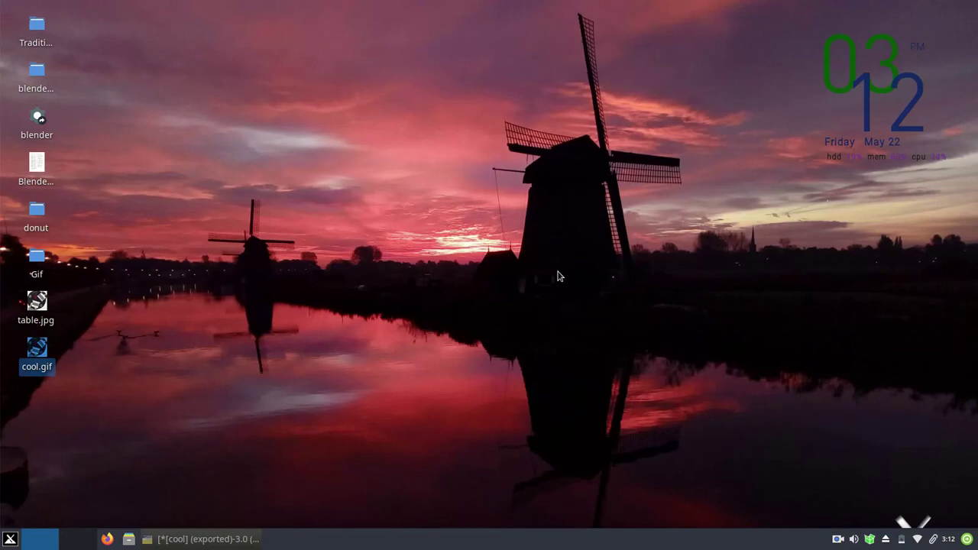